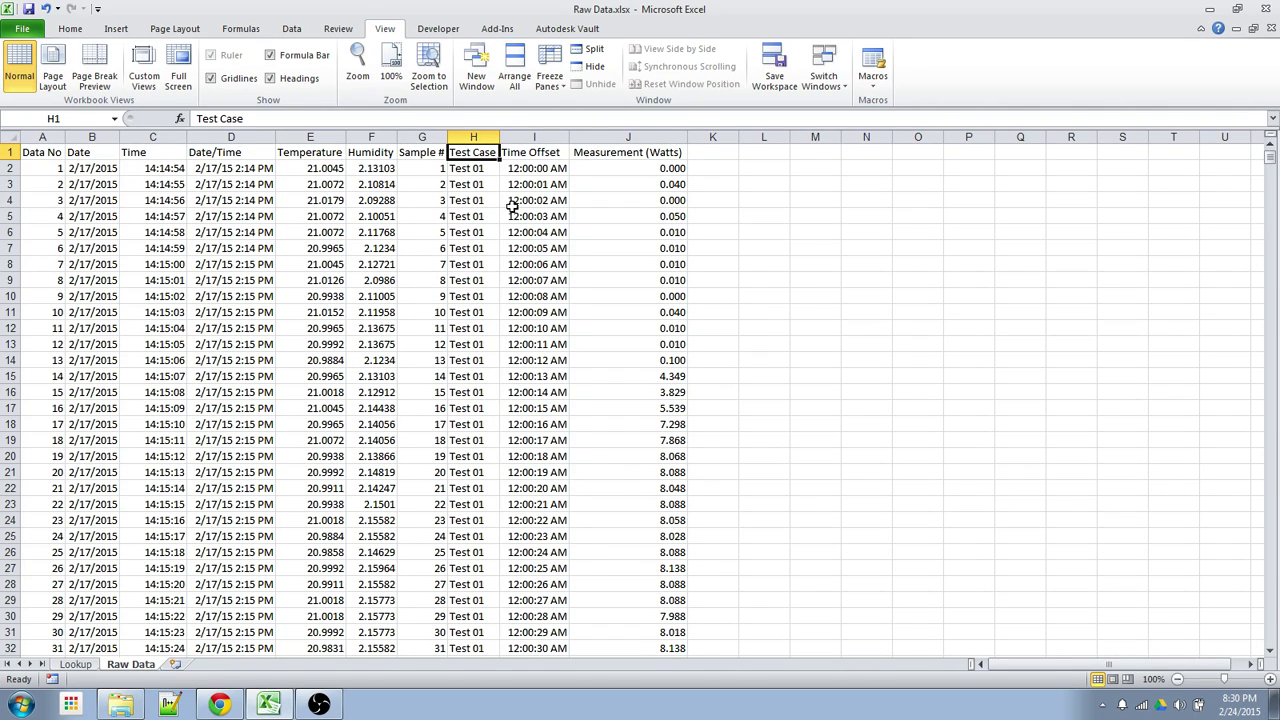
- Examine the raw data's extent and column headings, especially the Test Case, Sample #, Time Offset and Measurement (Watts) columns
left_click(478, 178)
key("ctrl+Down")
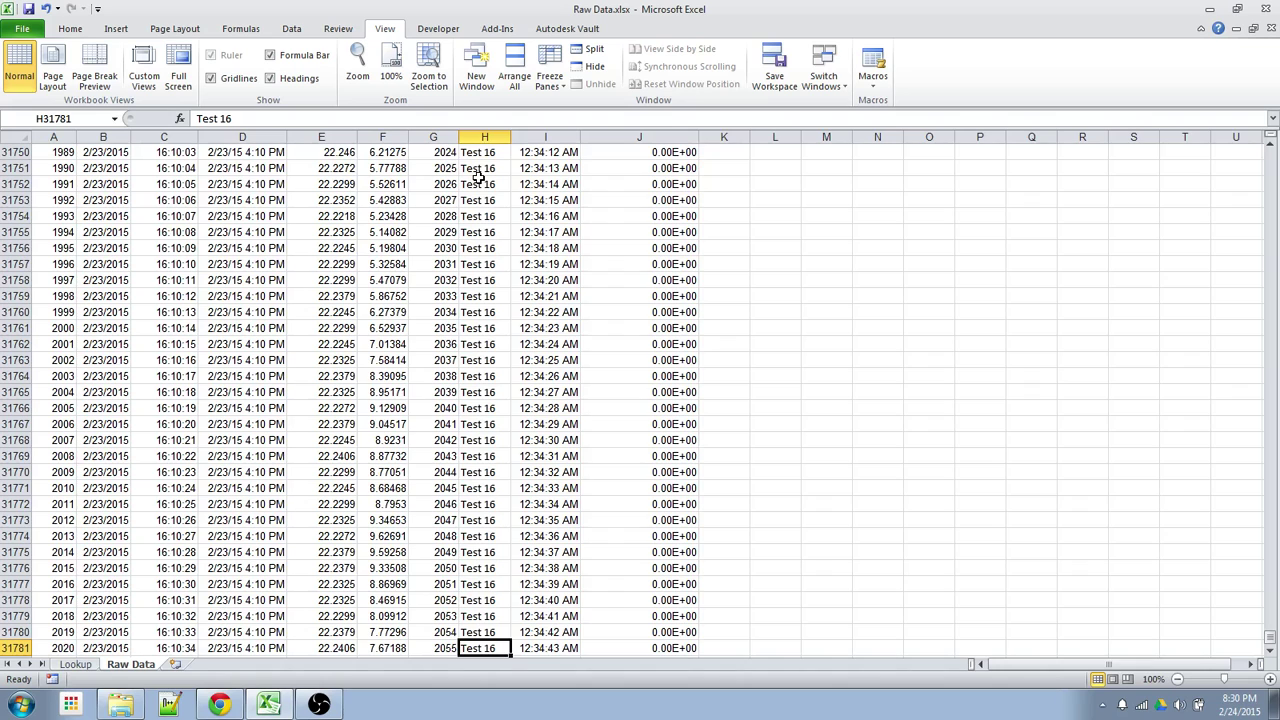
key("ctrl+Up")
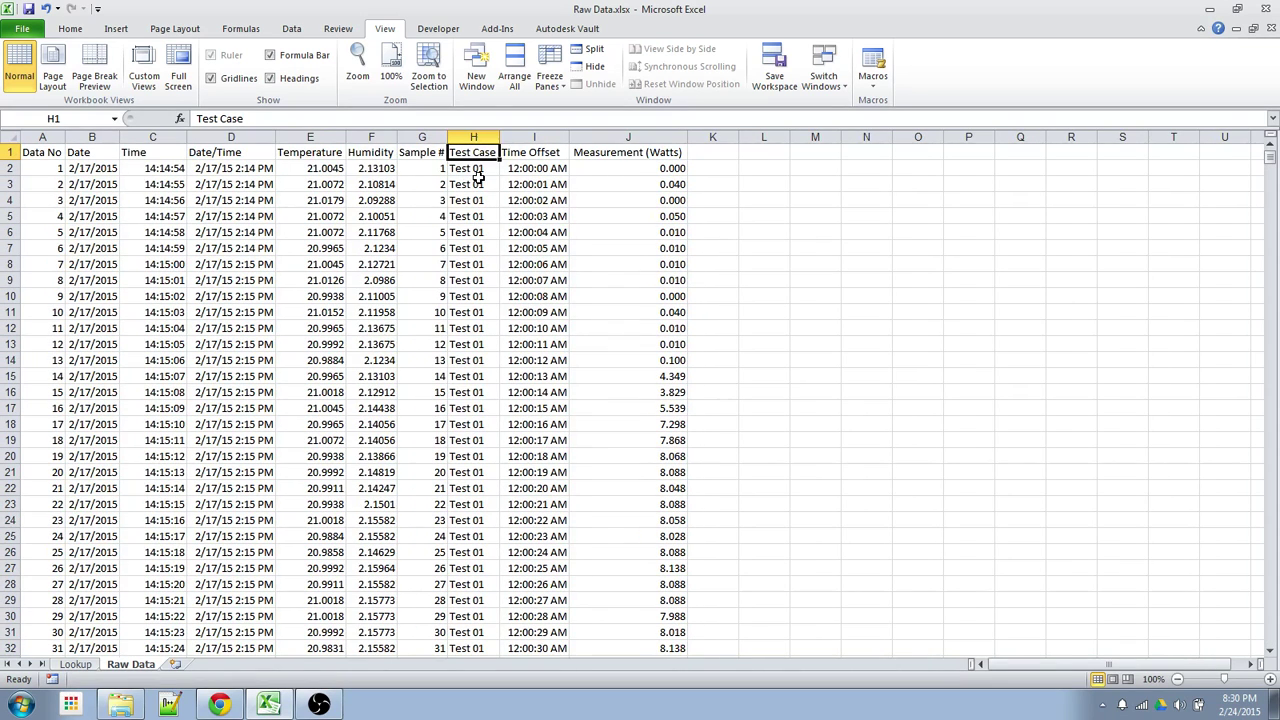
key("Down")
key("Right")
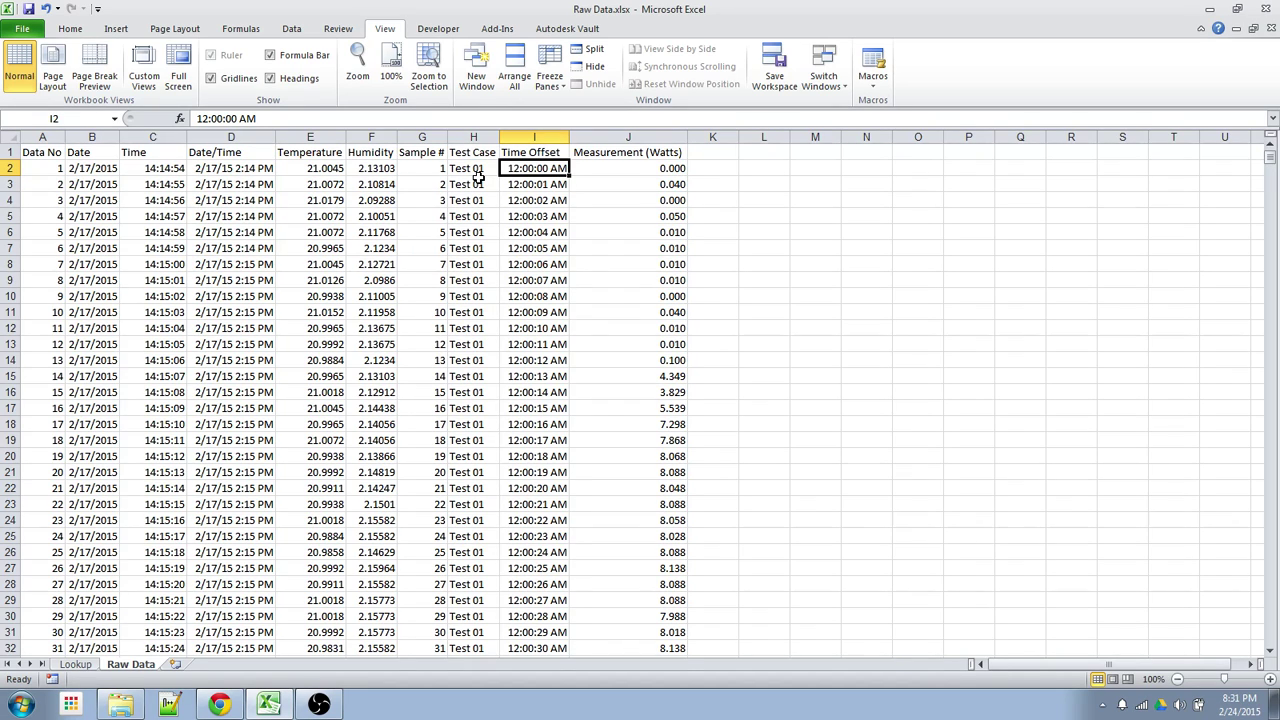
left_click_drag(40, 150, 678, 157)
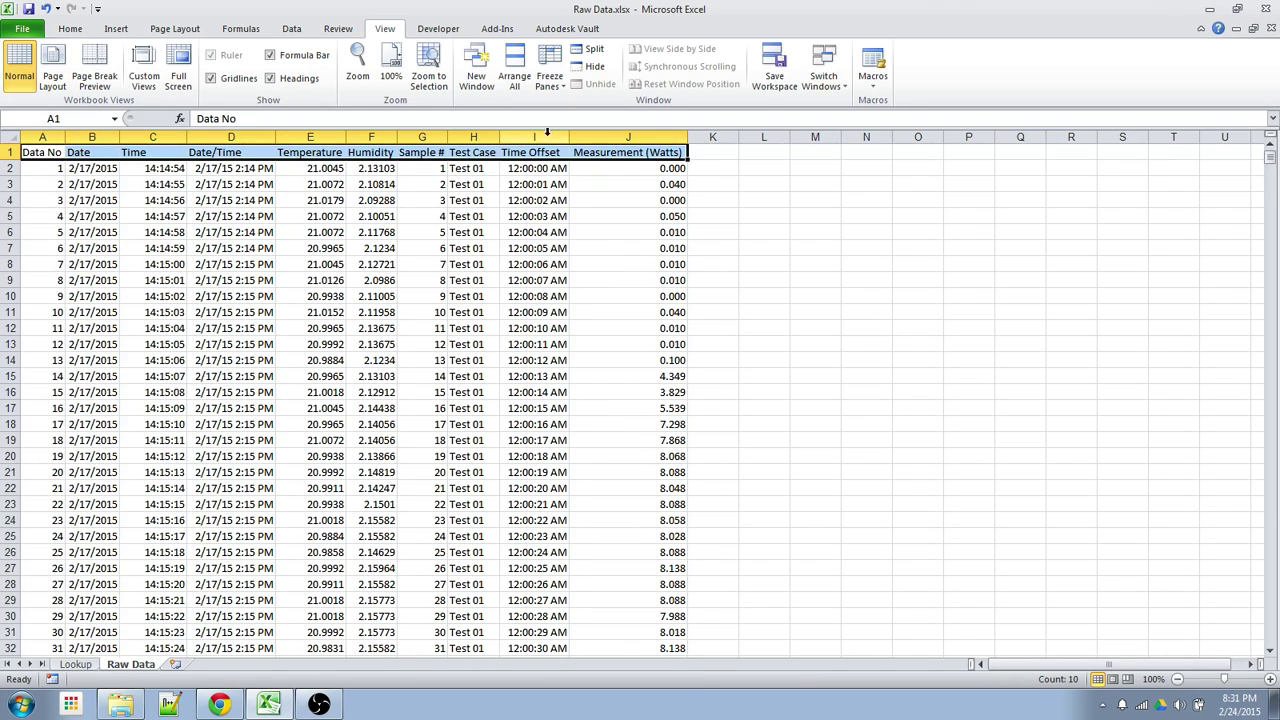
left_click_drag(480, 133, 585, 134)
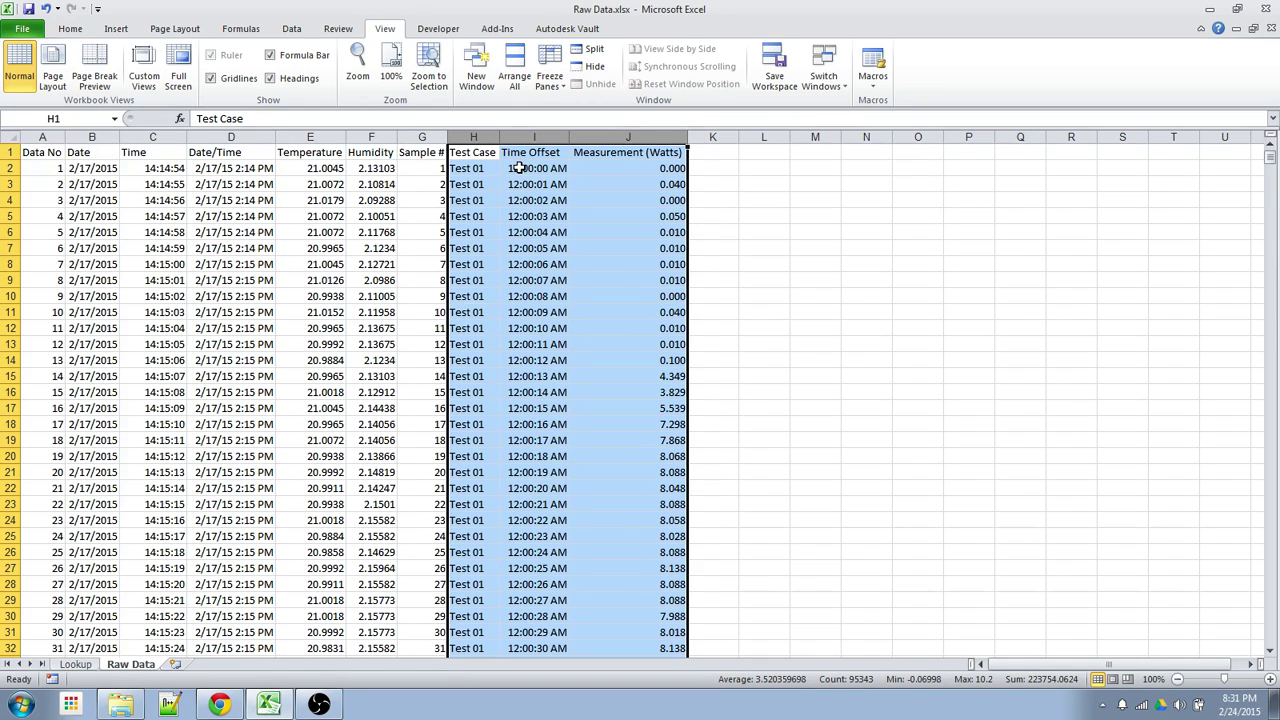
left_click(520, 168)
left_click(523, 183)
left_click(524, 201)
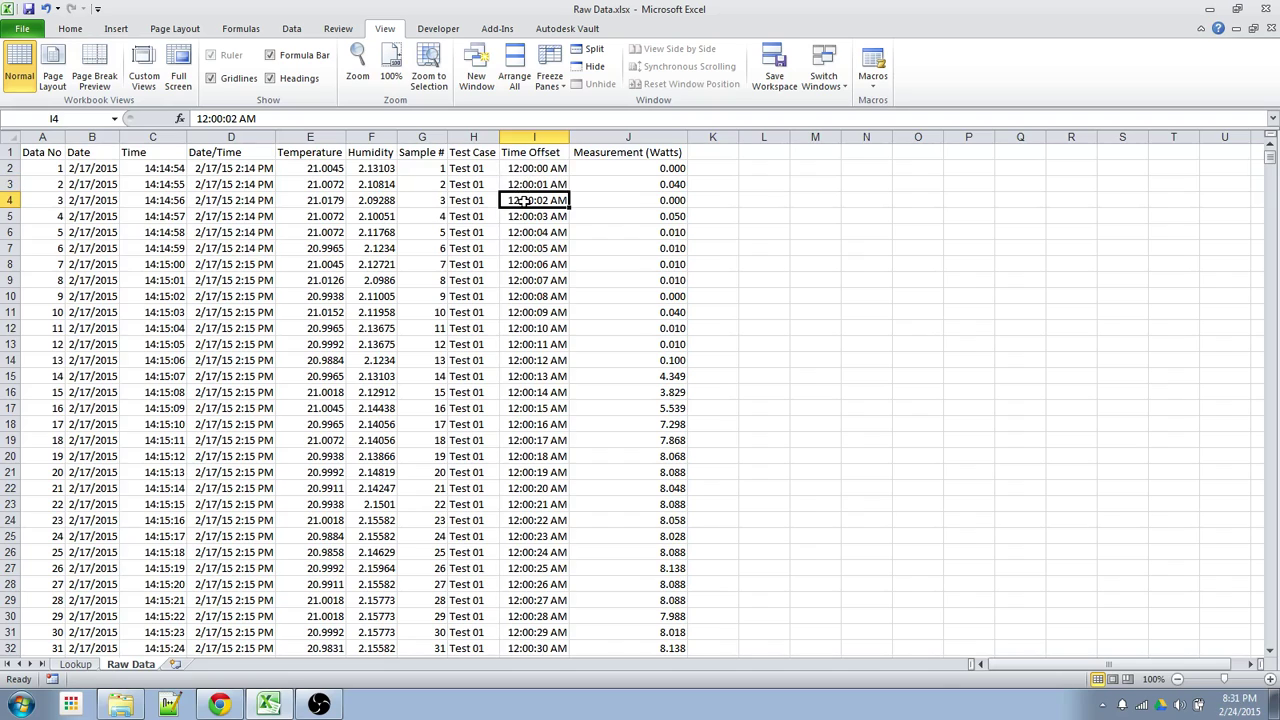
left_click(525, 216)
left_click(512, 232)
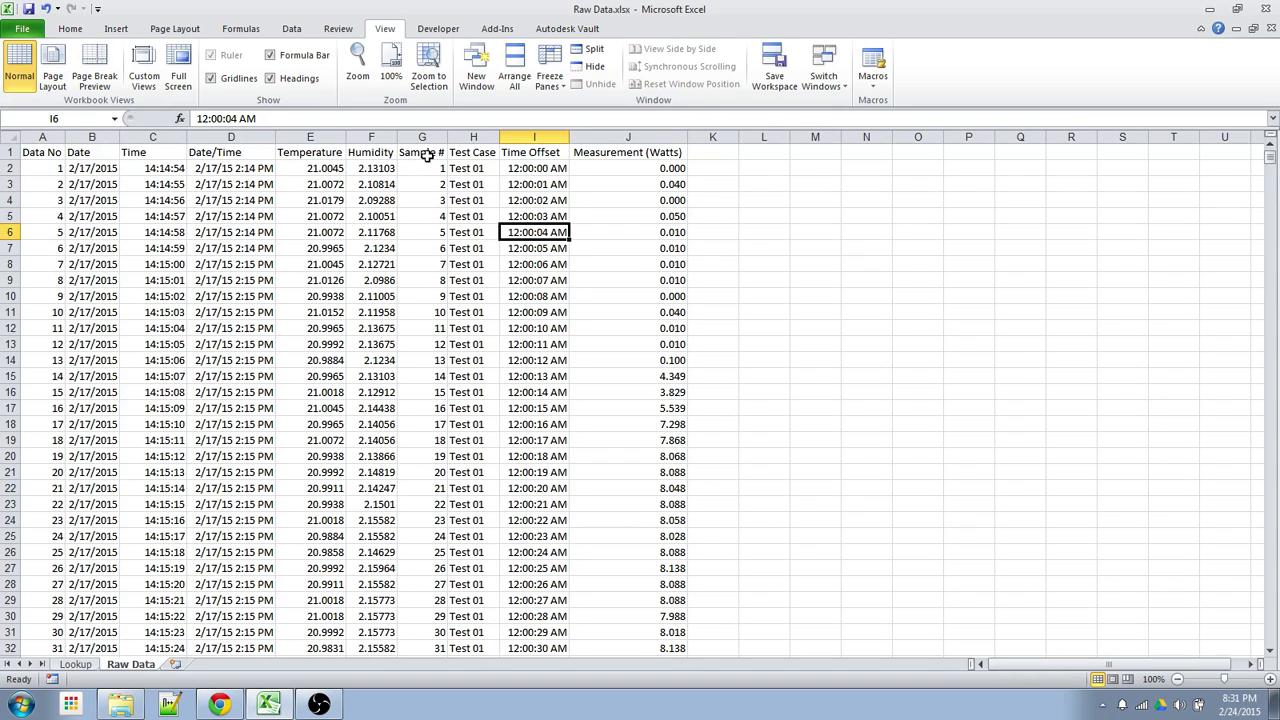
left_click(521, 170)
left_click(440, 170)
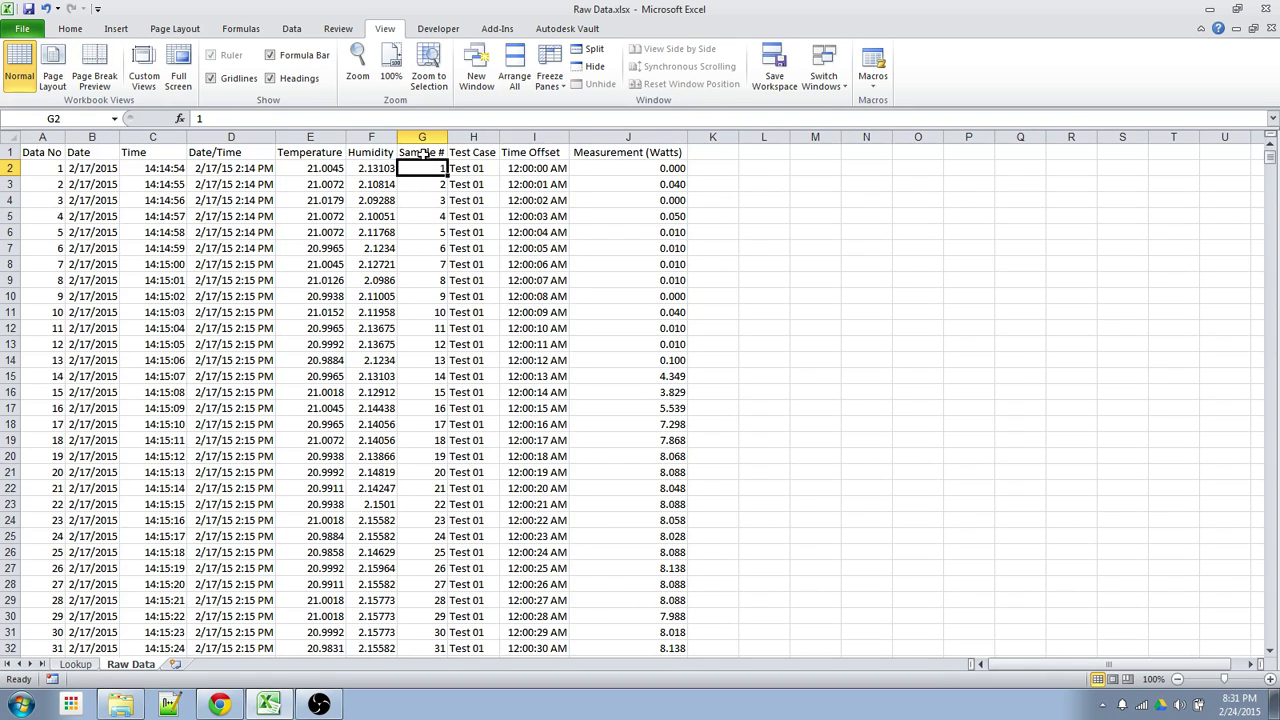
left_click(553, 169)
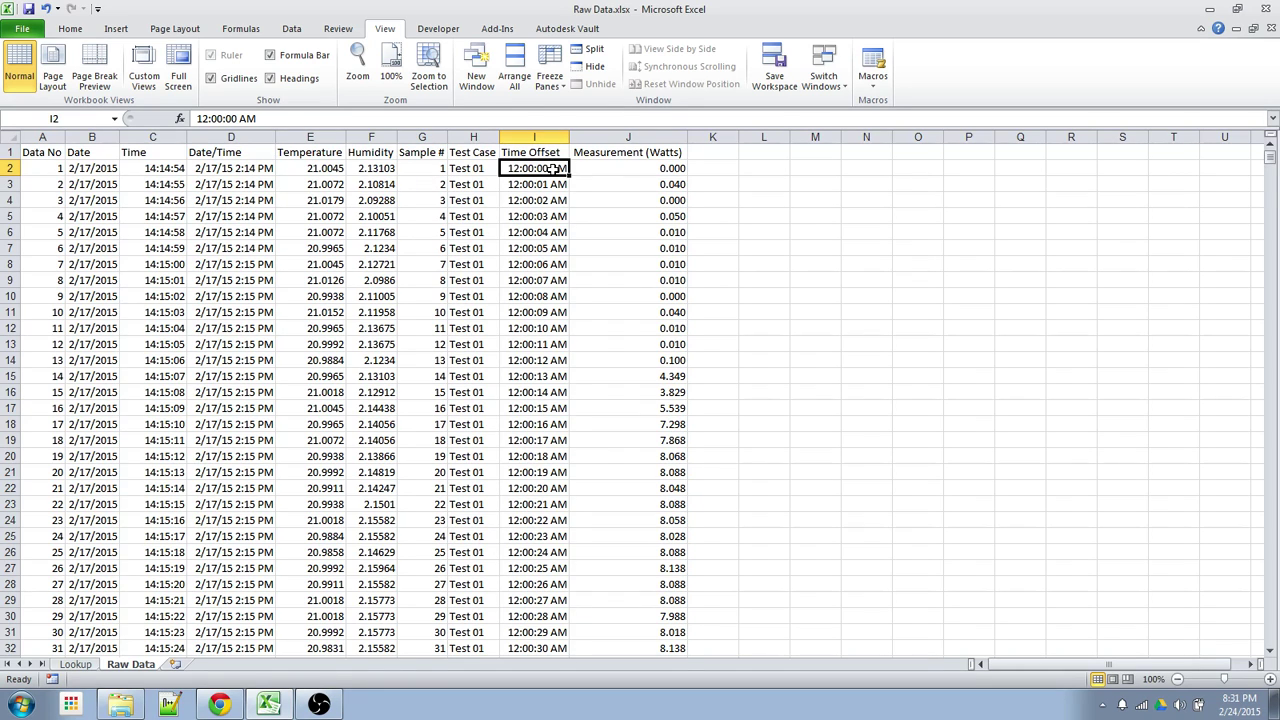
left_click(650, 172)
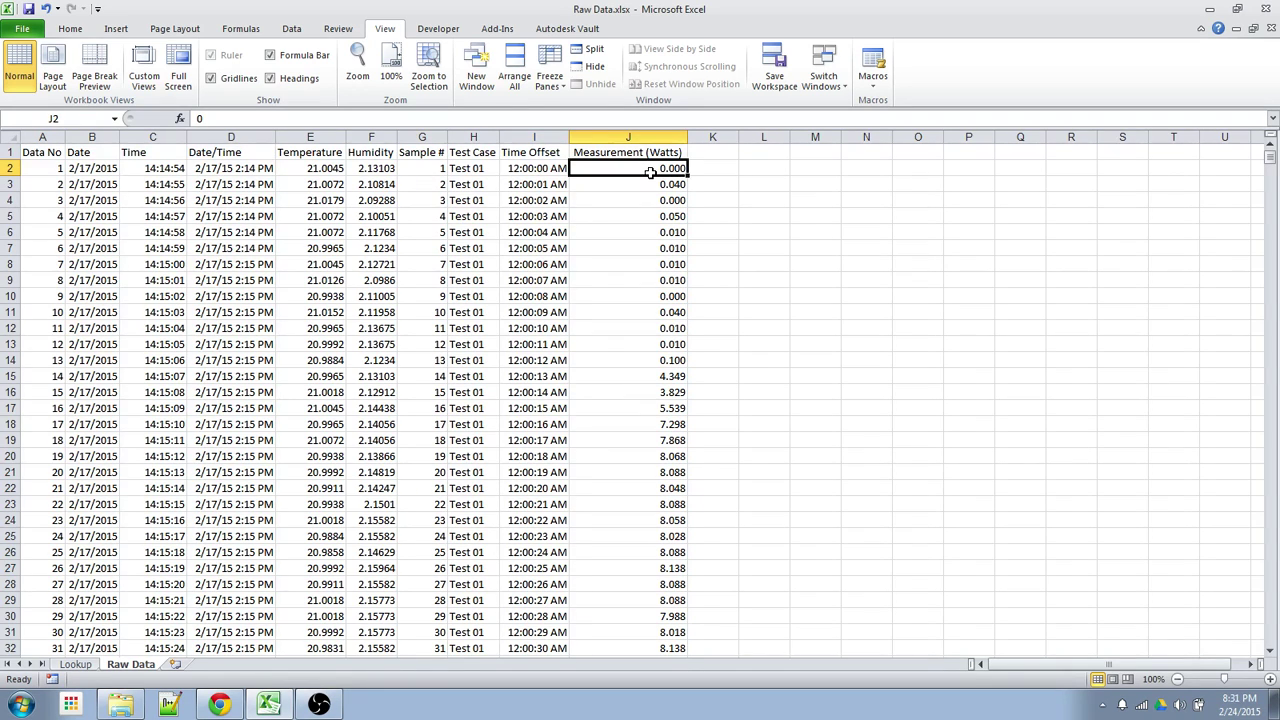
- Insert a PivotChart on a new sheet from all rows of the Test Case, Time Offset and Measurement (Watts) columns
left_click(470, 153)
left_click_drag(470, 153, 628, 153)
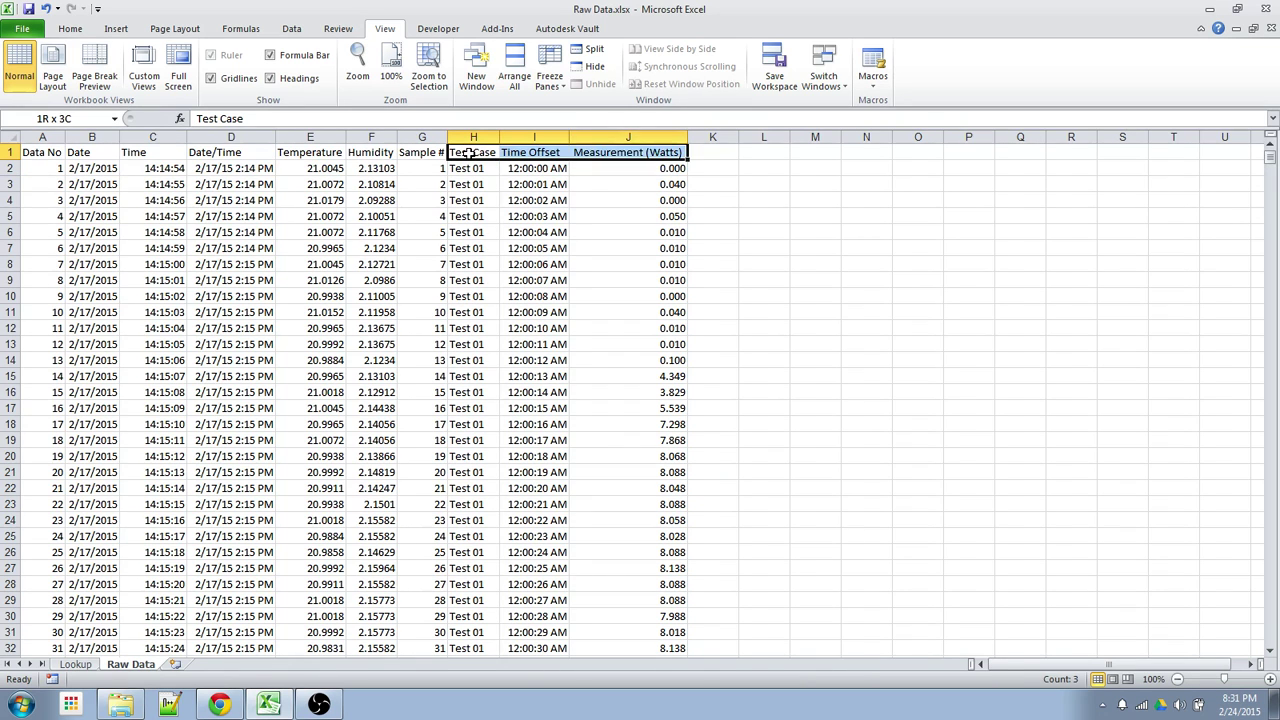
key("ctrl+shift+Down")
left_click(116, 28)
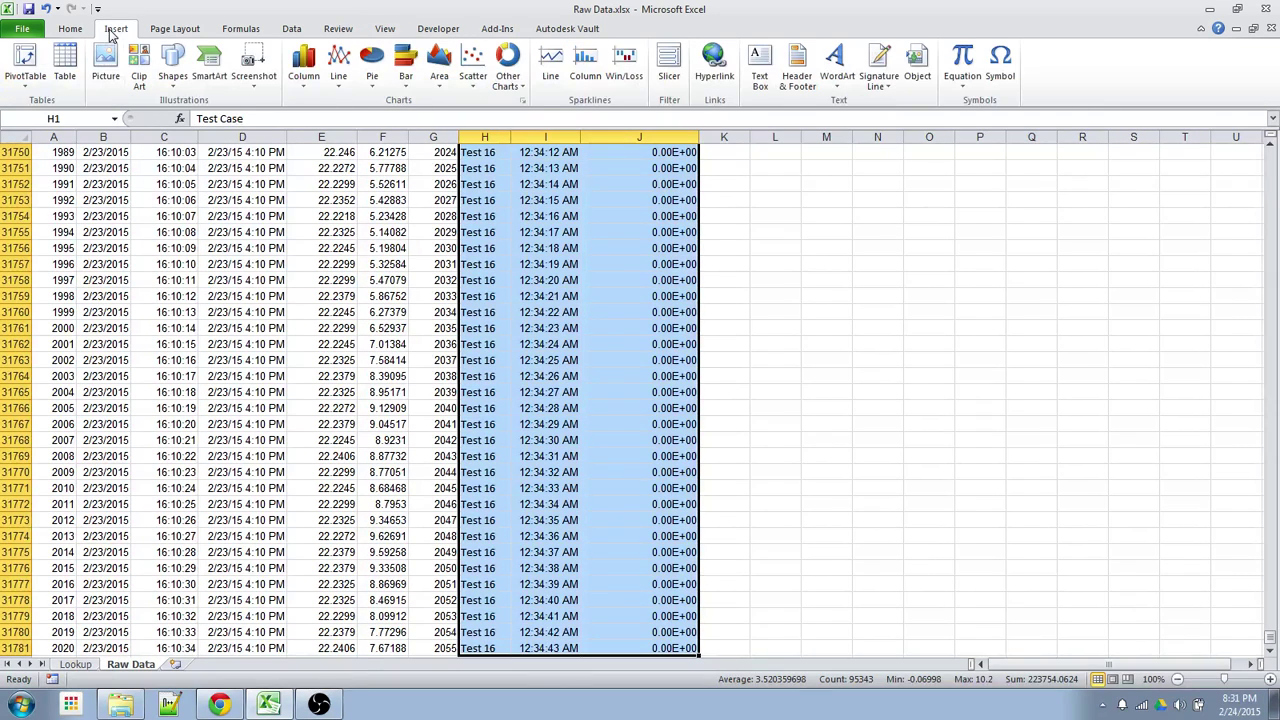
left_click(30, 84)
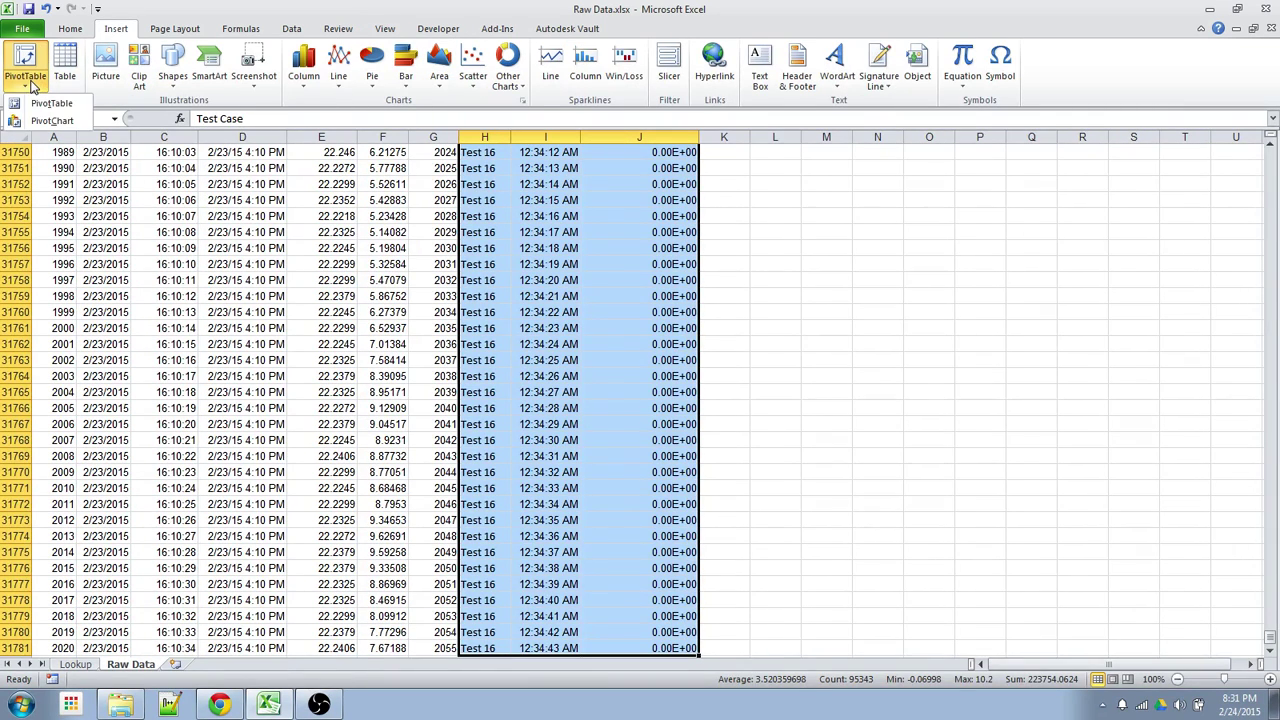
left_click(49, 124)
left_click(1127, 358)
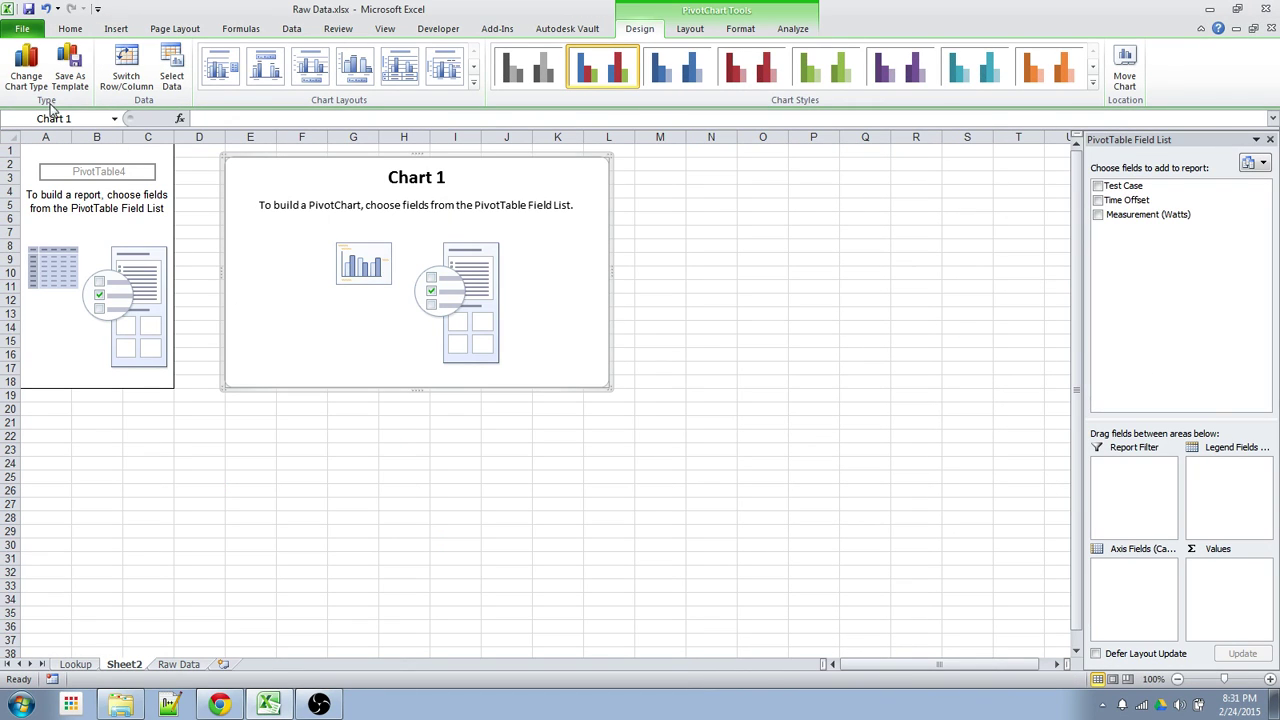
- Change the empty PivotChart's type to the basic Line chart
left_click(38, 84)
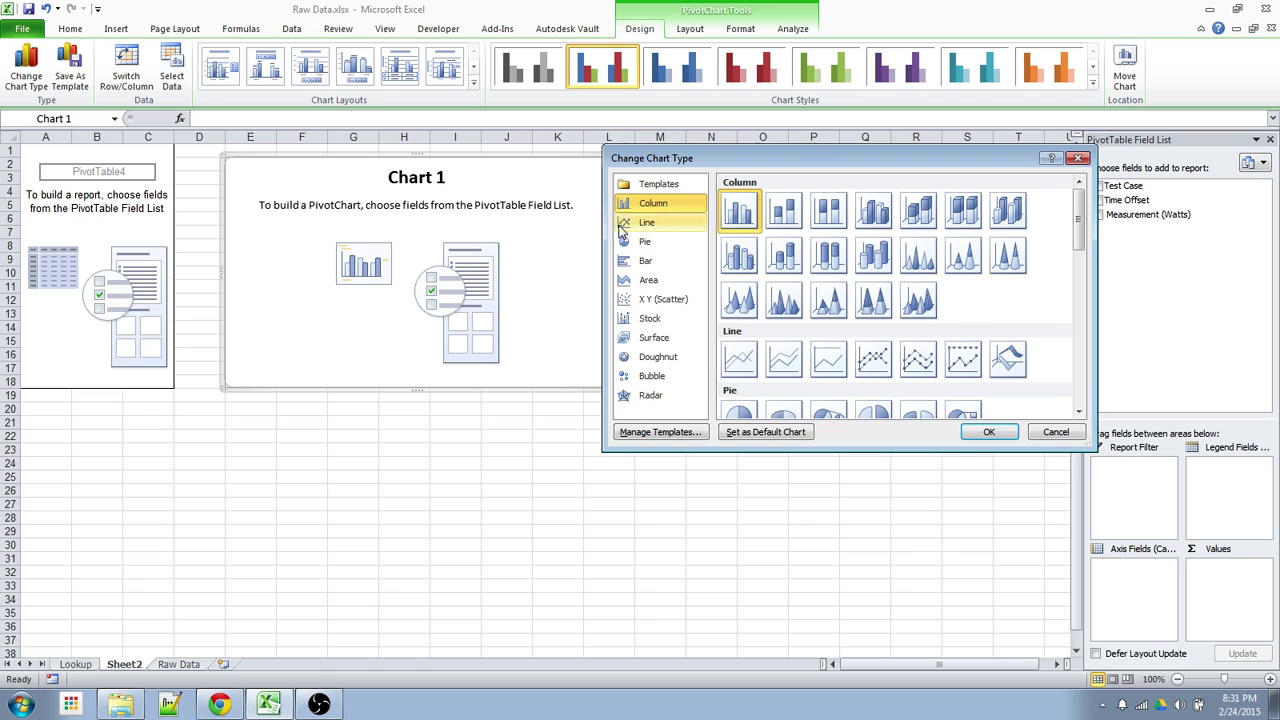
left_click(745, 356)
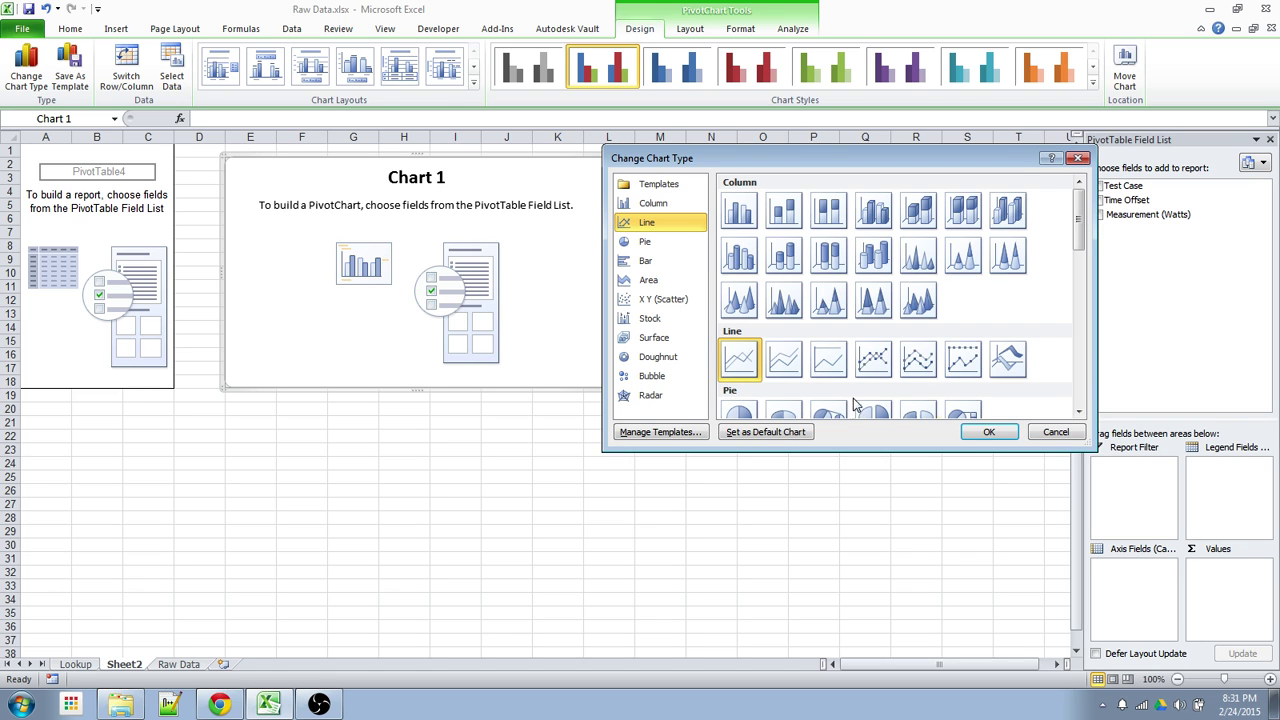
left_click(985, 433)
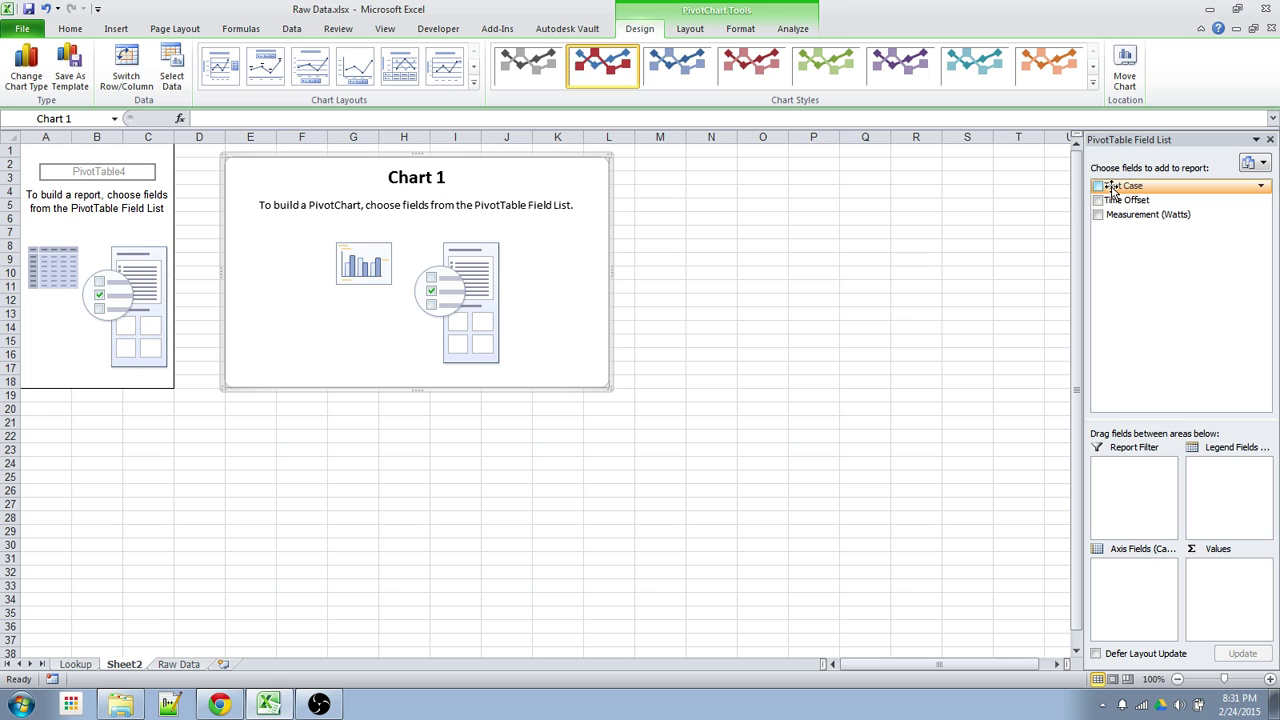
- Assign Test Case to the legend fields, Time Offset to the axis fields and Measurement (Watts) to the values
left_click_drag(1115, 187, 1222, 522)
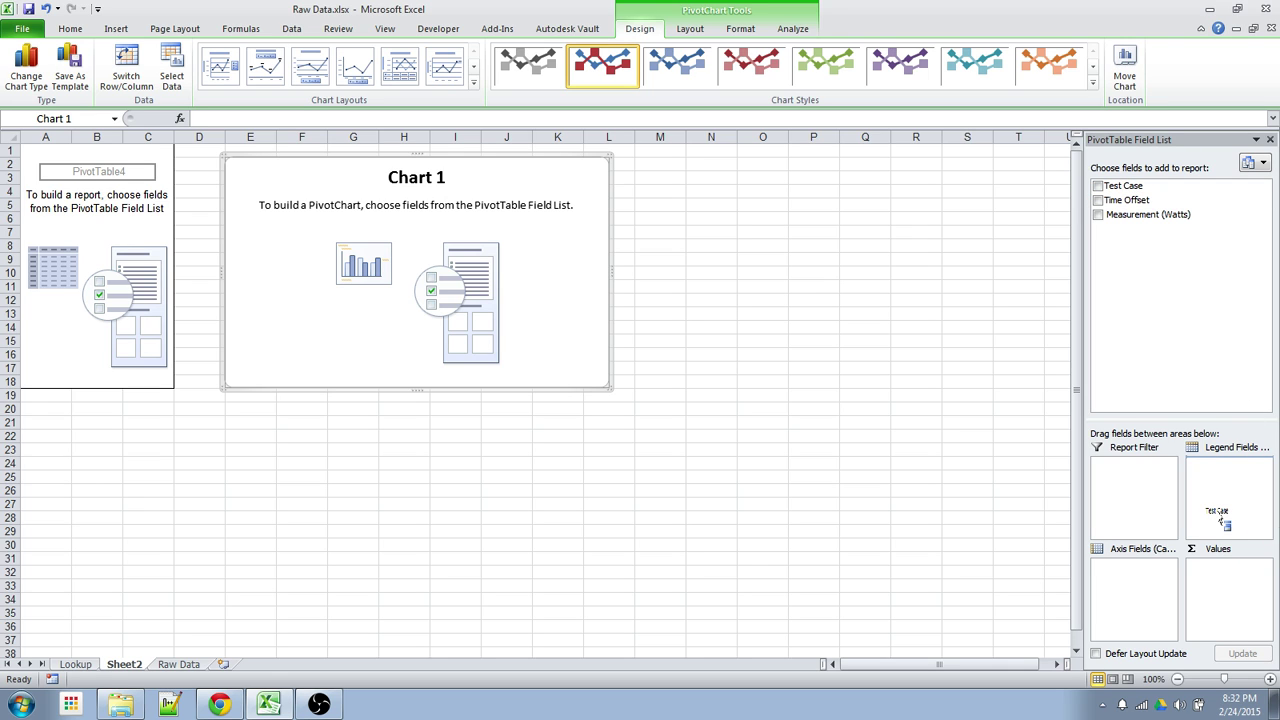
left_click_drag(1222, 518, 1225, 515)
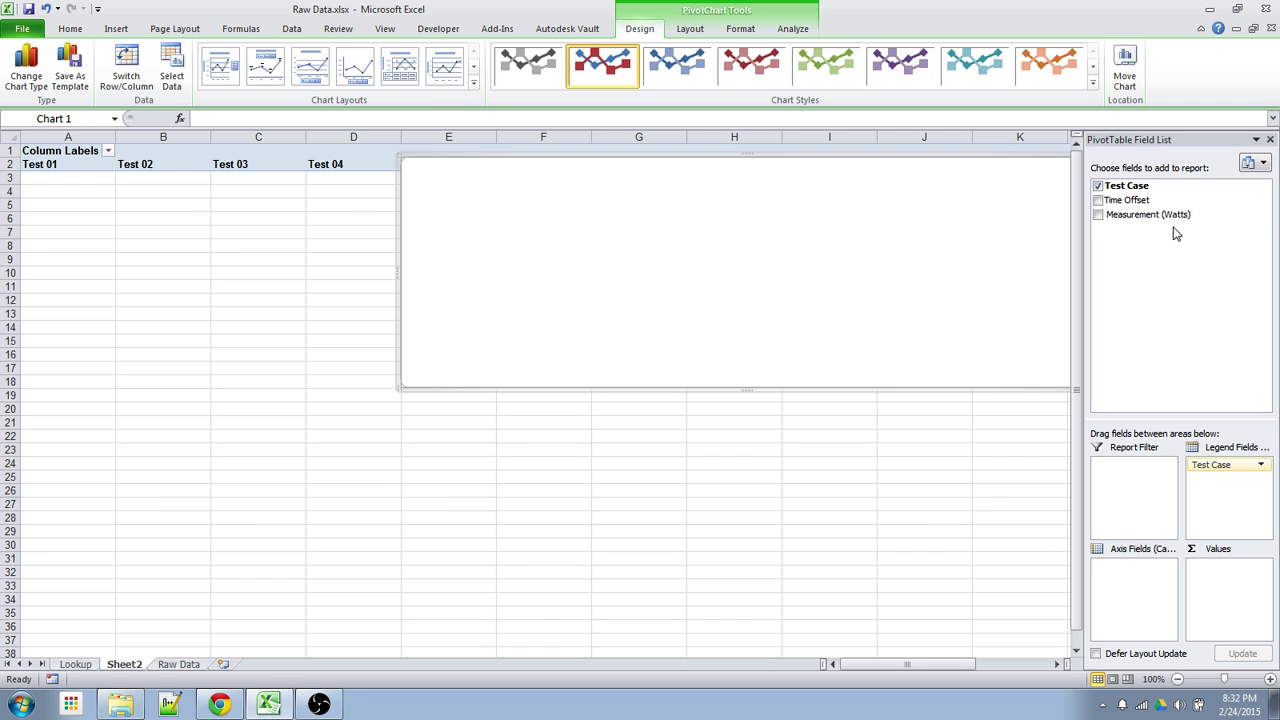
left_click_drag(1126, 200, 1138, 592)
left_click_drag(1140, 214, 1228, 586)
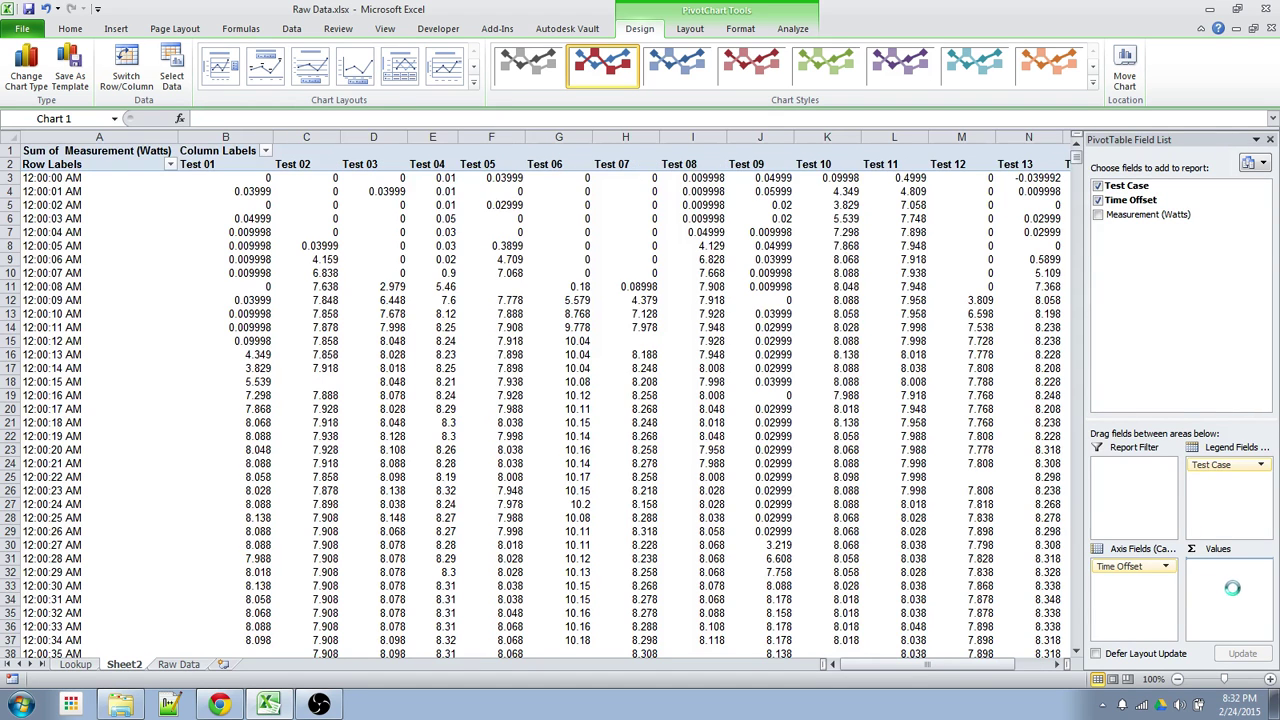
- Summarize the Measurement (Watts) value field by Average
left_click(1260, 567)
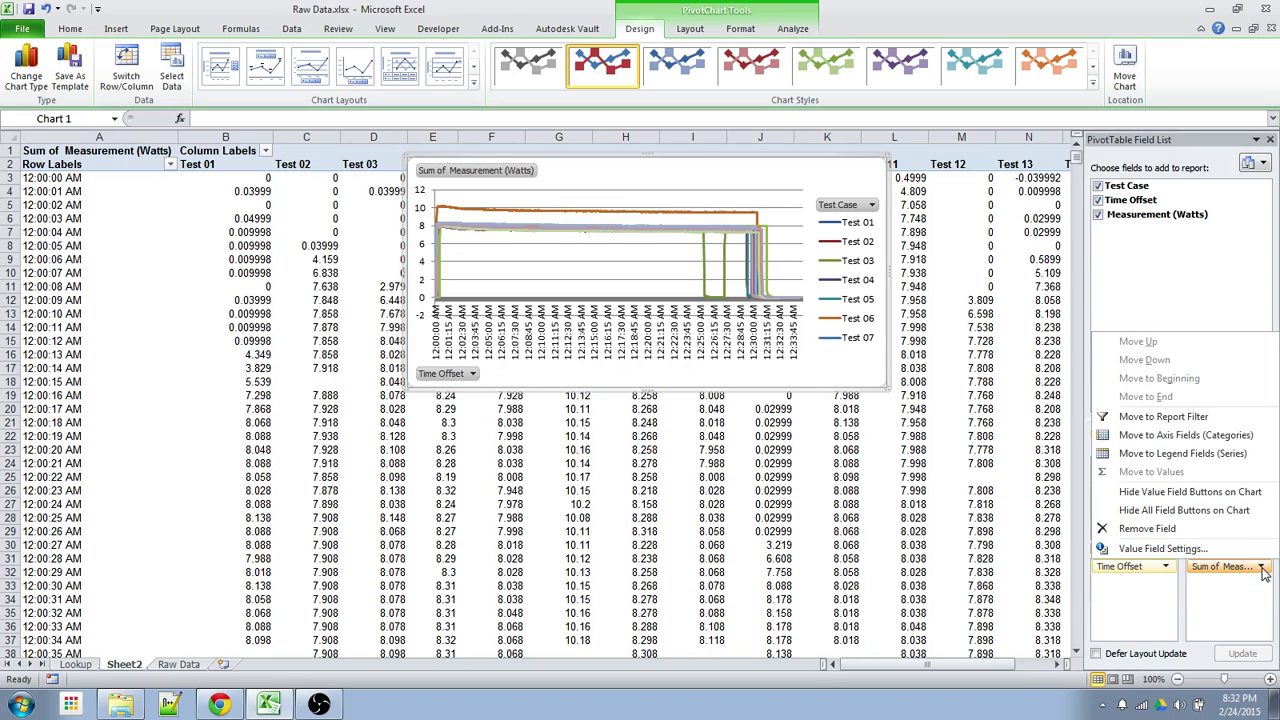
left_click(1180, 548)
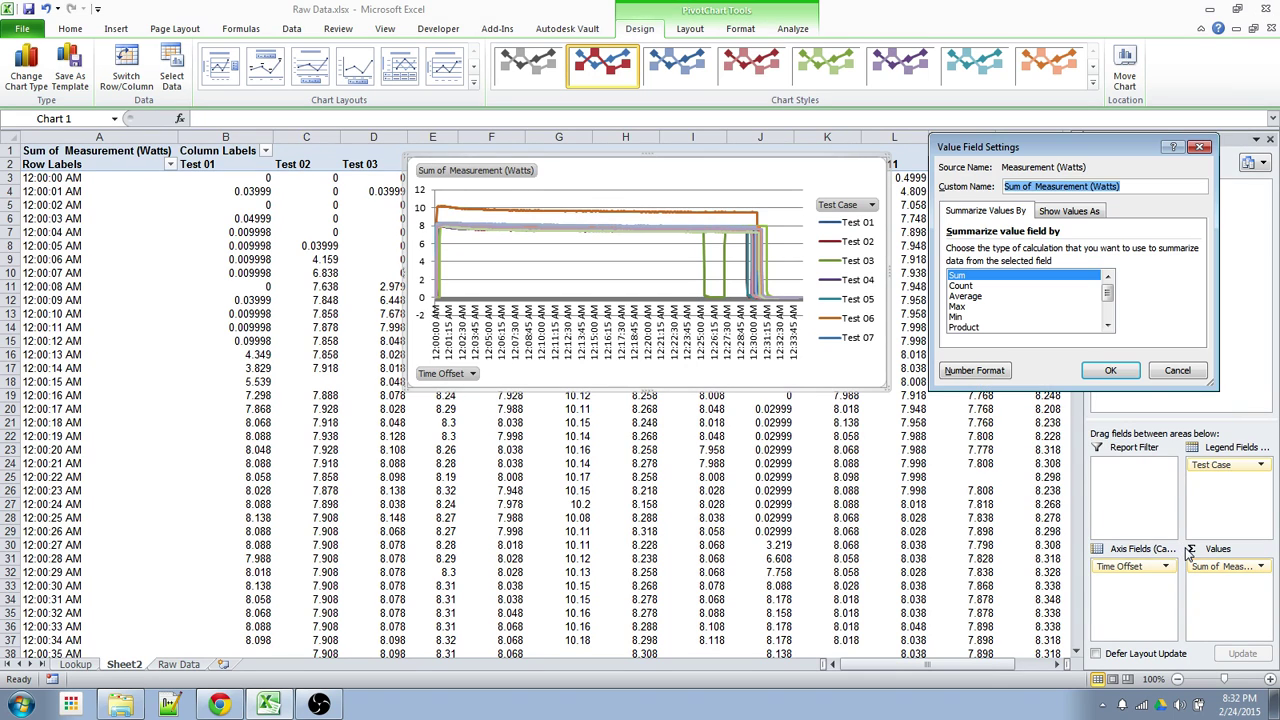
left_click(968, 296)
left_click(1106, 371)
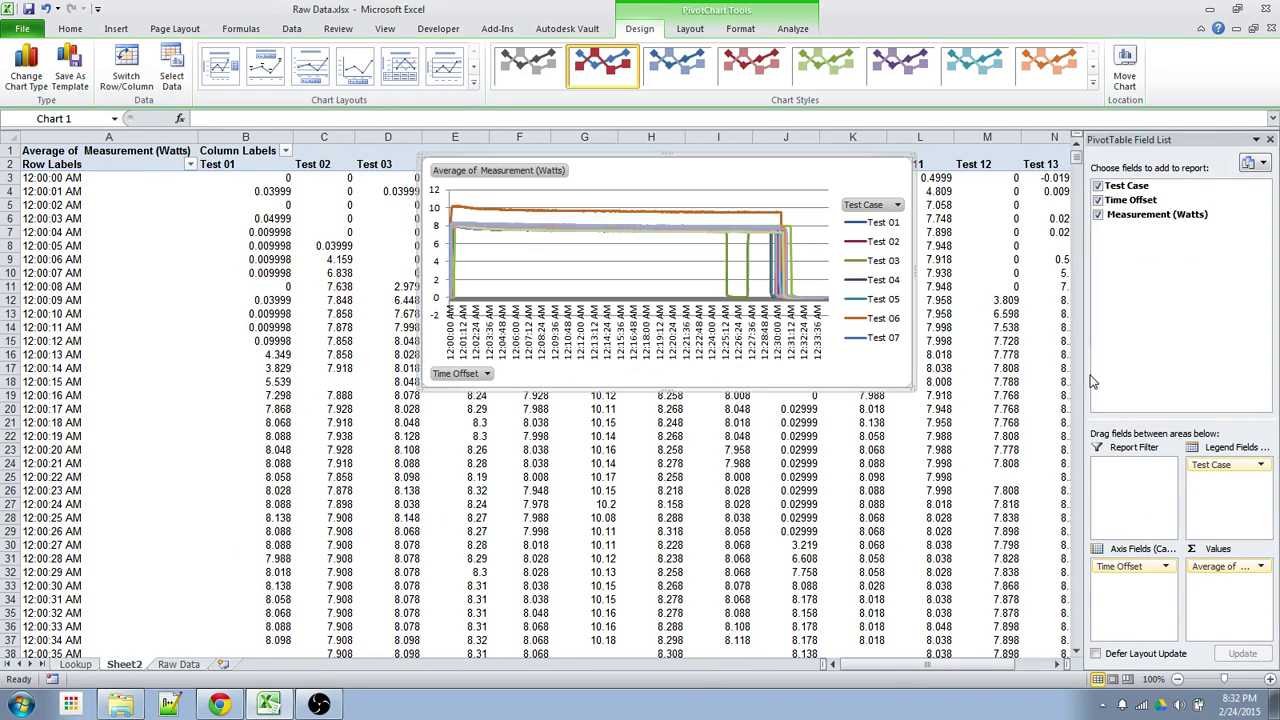
- Move the PivotChart closer to the row labels and enlarge it so the legend lists Test 01 to Test 16
left_click_drag(737, 177, 709, 193)
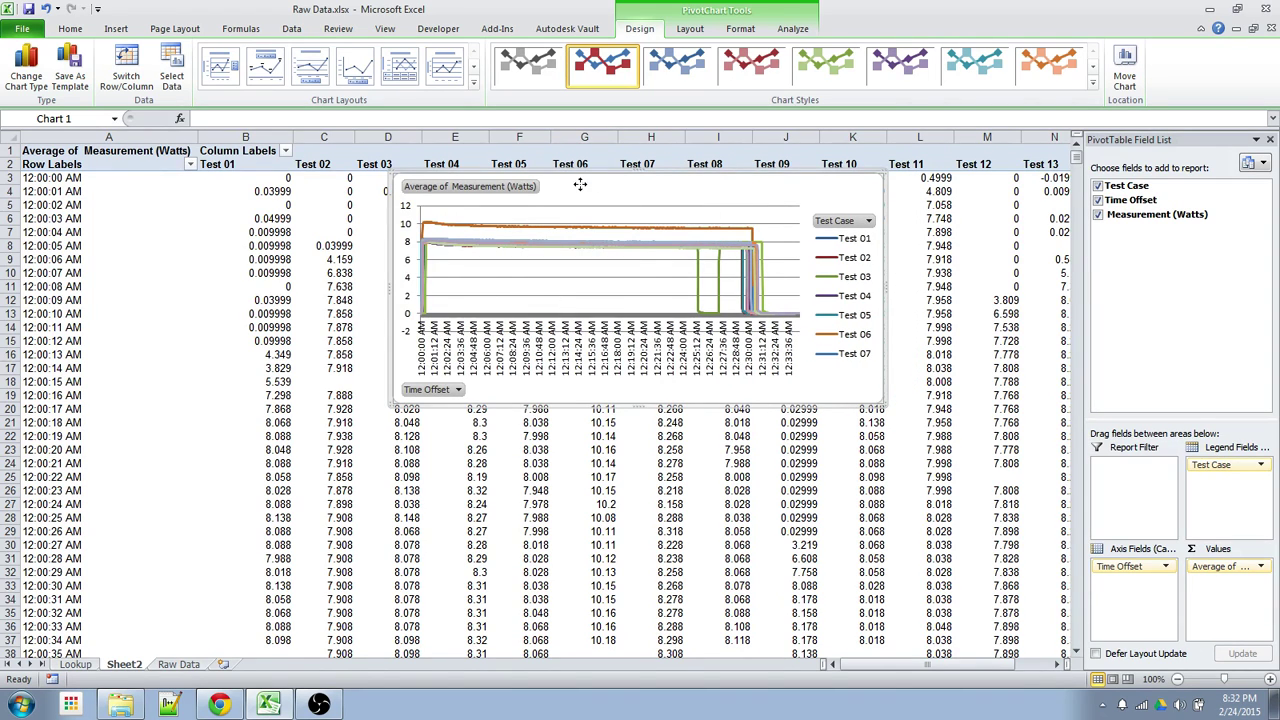
left_click_drag(580, 186, 497, 184)
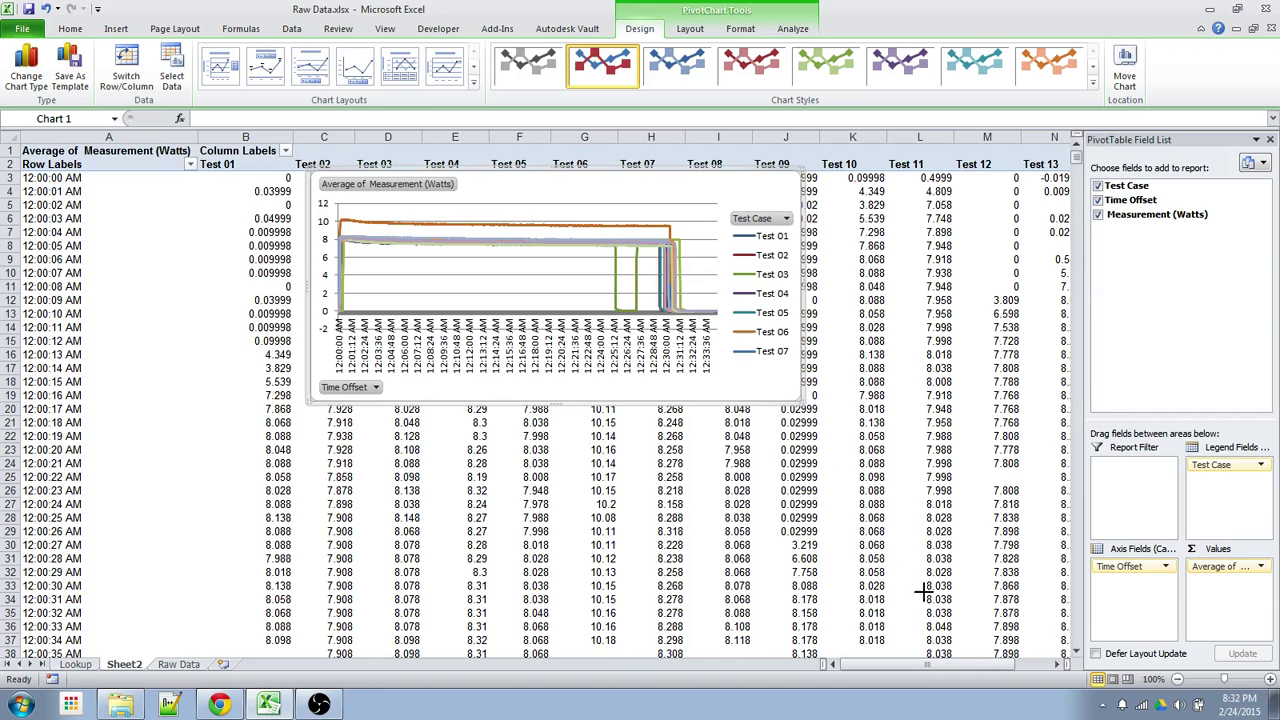
left_click_drag(958, 601, 958, 601)
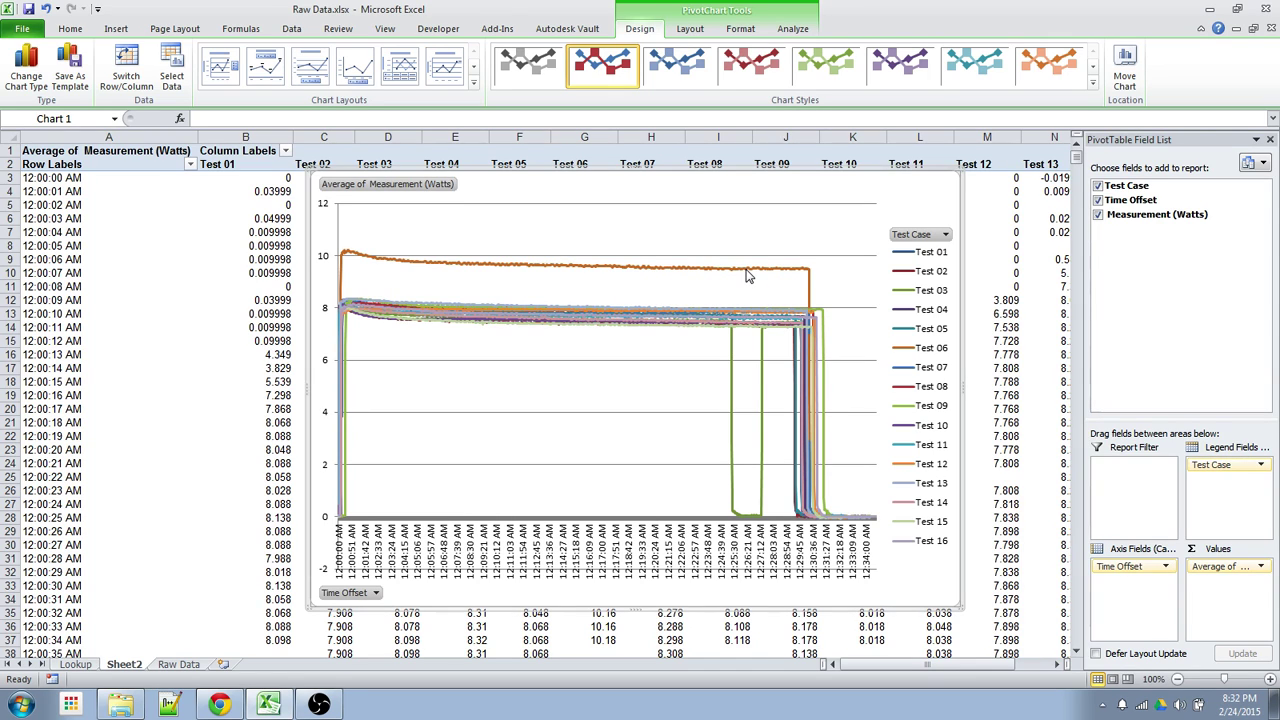
right_click(327, 415)
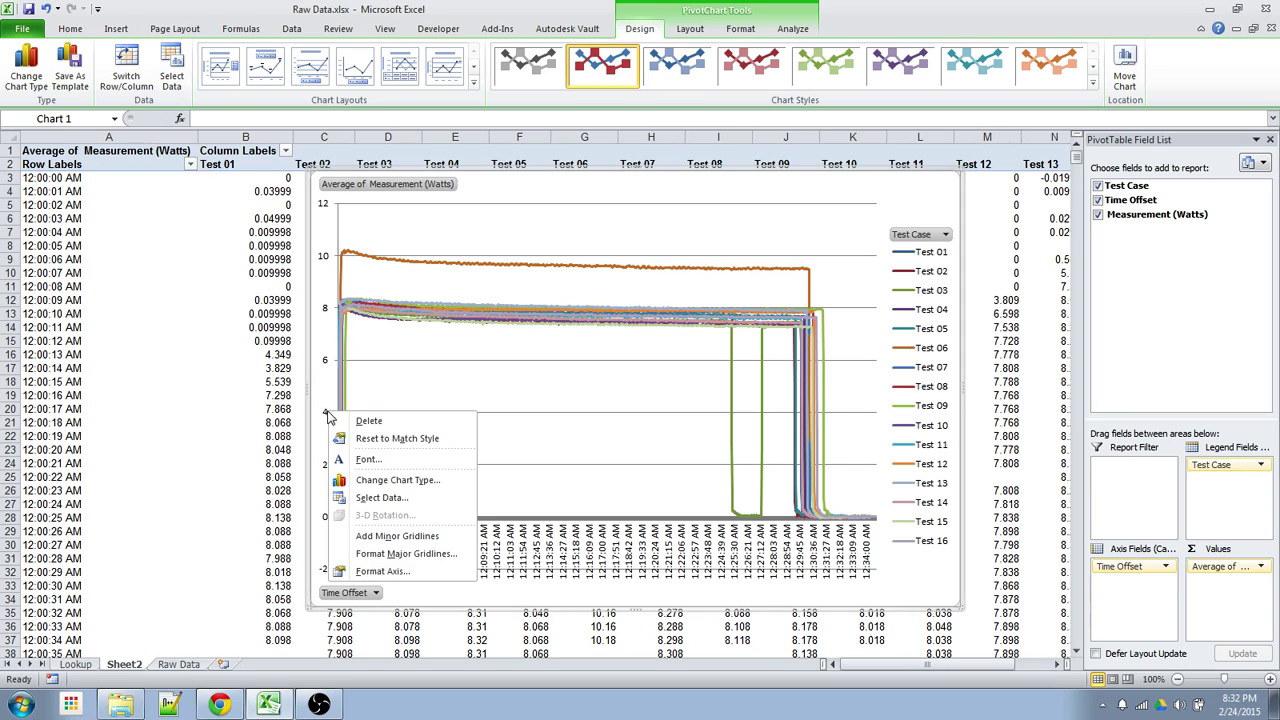
left_click(392, 571)
left_click(376, 601)
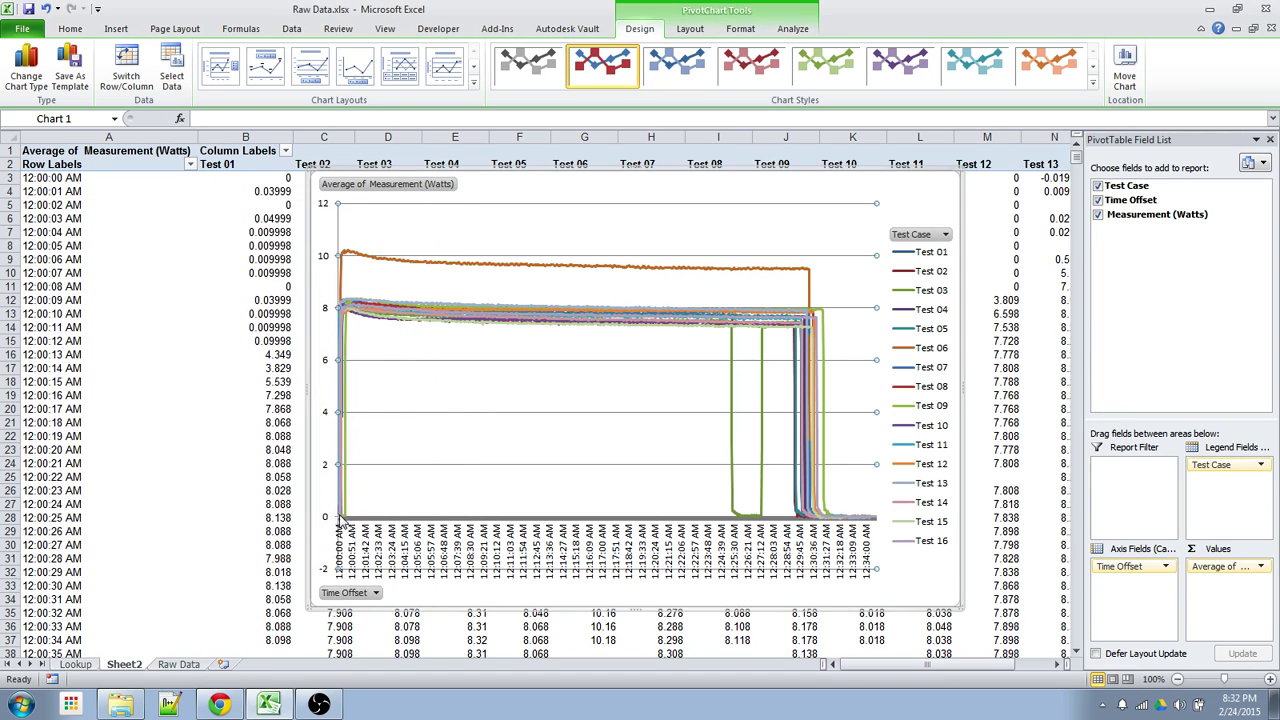
right_click(338, 522)
key("Escape")
- Fix the chart's vertical axis at a minimum of 7 and a maximum of 10
right_click(325, 520)
left_click(378, 583)
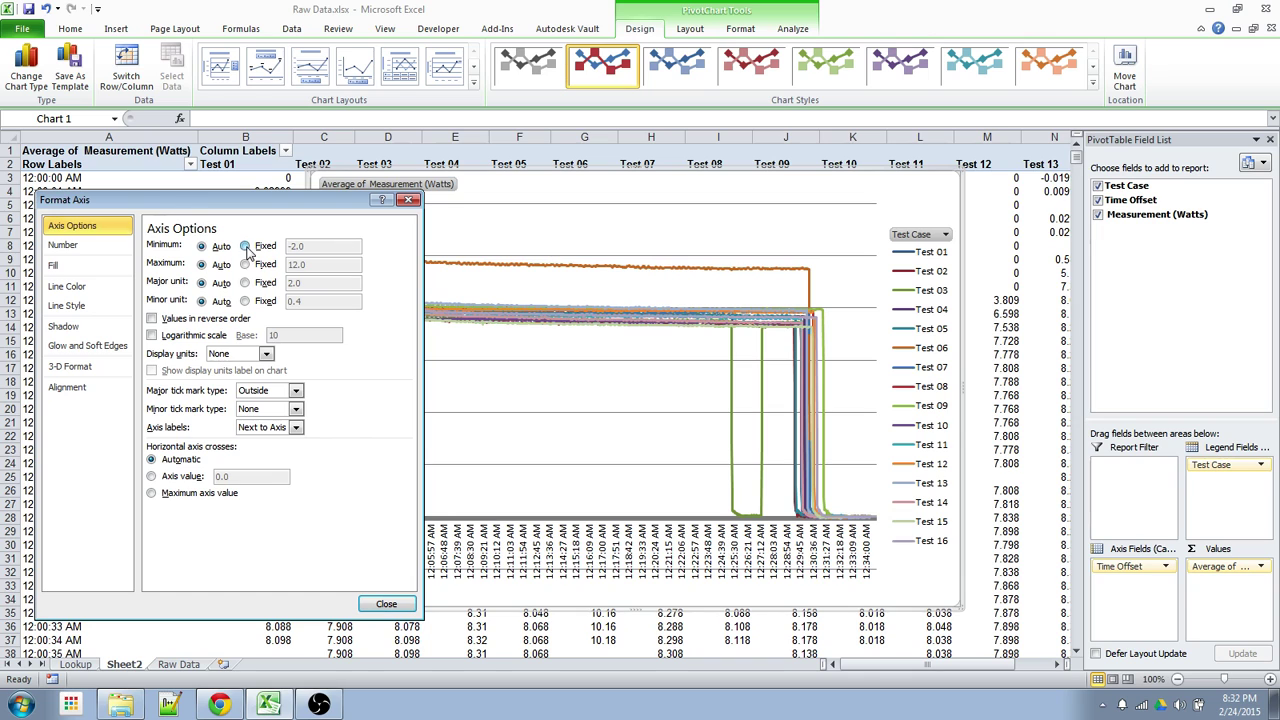
left_click(245, 246)
left_click(245, 264)
left_click_drag(260, 221, 268, 415)
left_click_drag(348, 443, 300, 443)
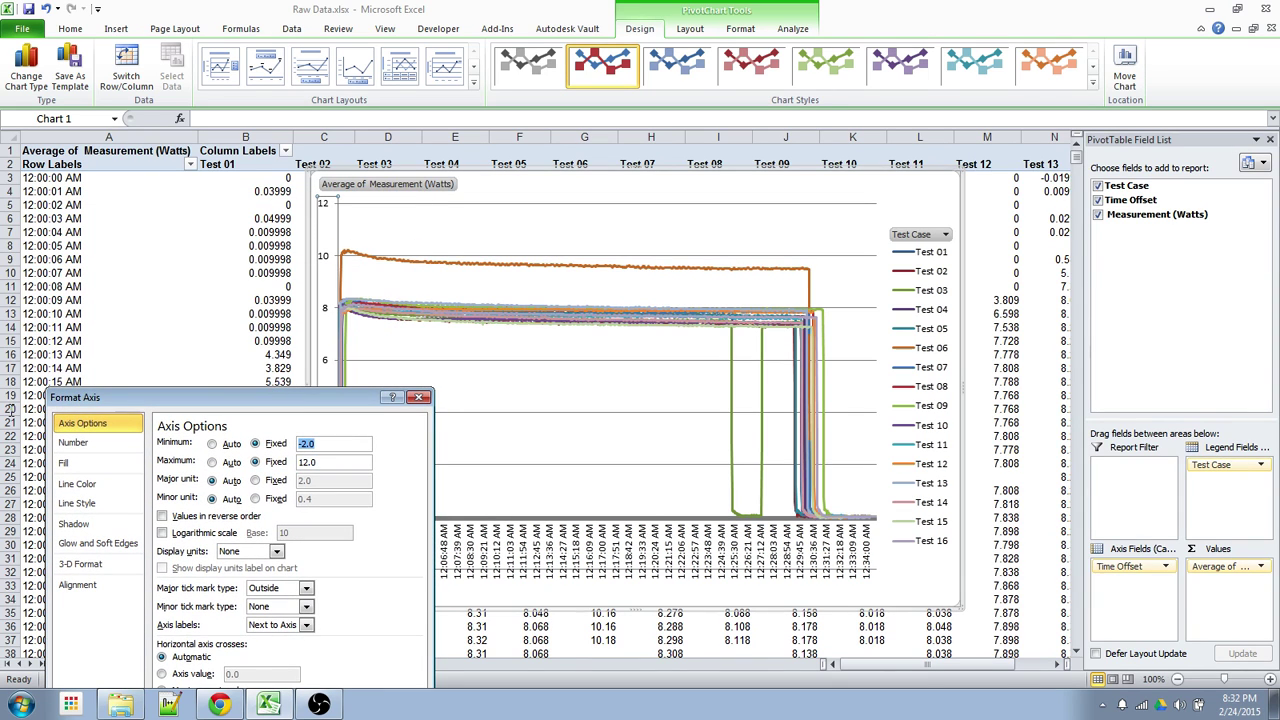
type("7")
key("Tab")
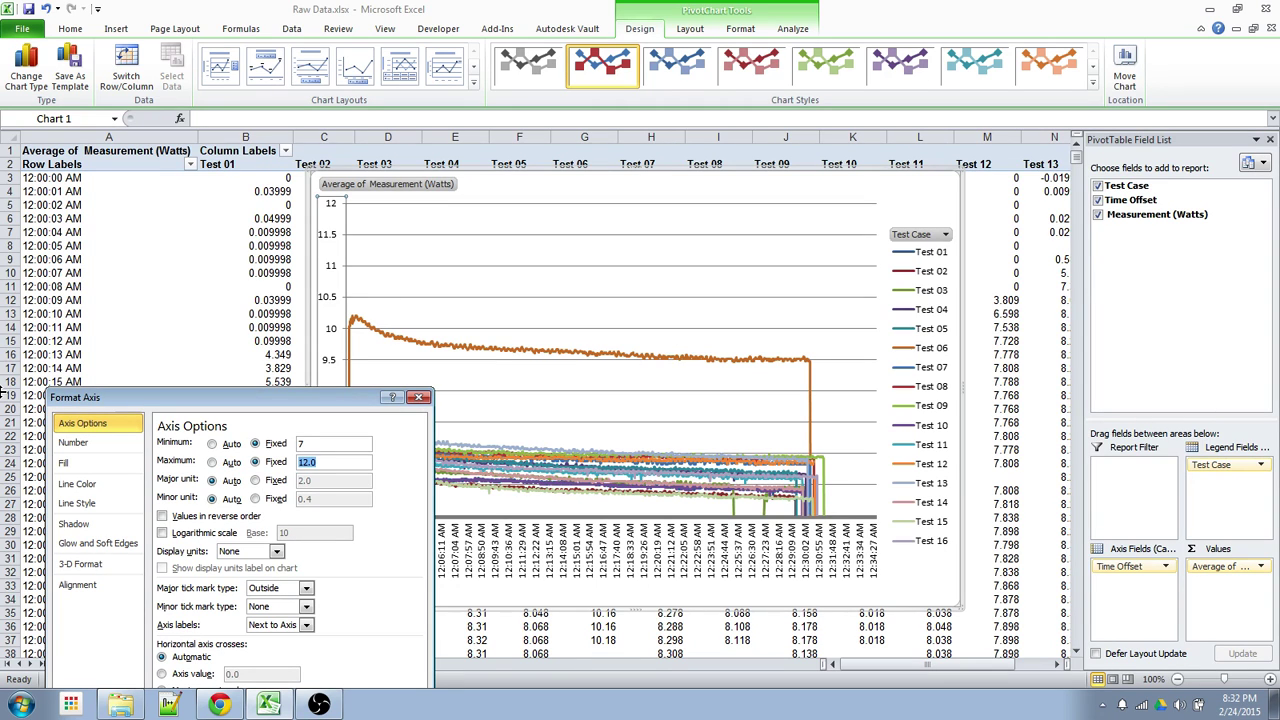
type("10")
key("Return")
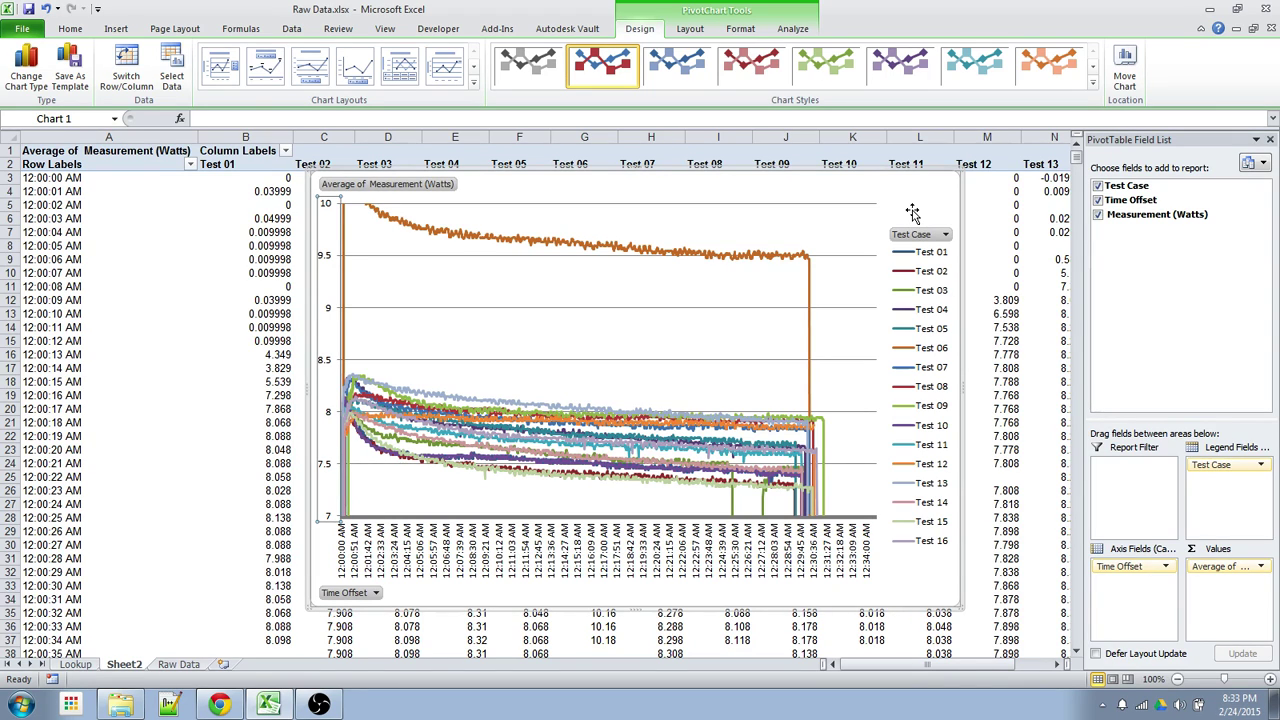
left_click(912, 211)
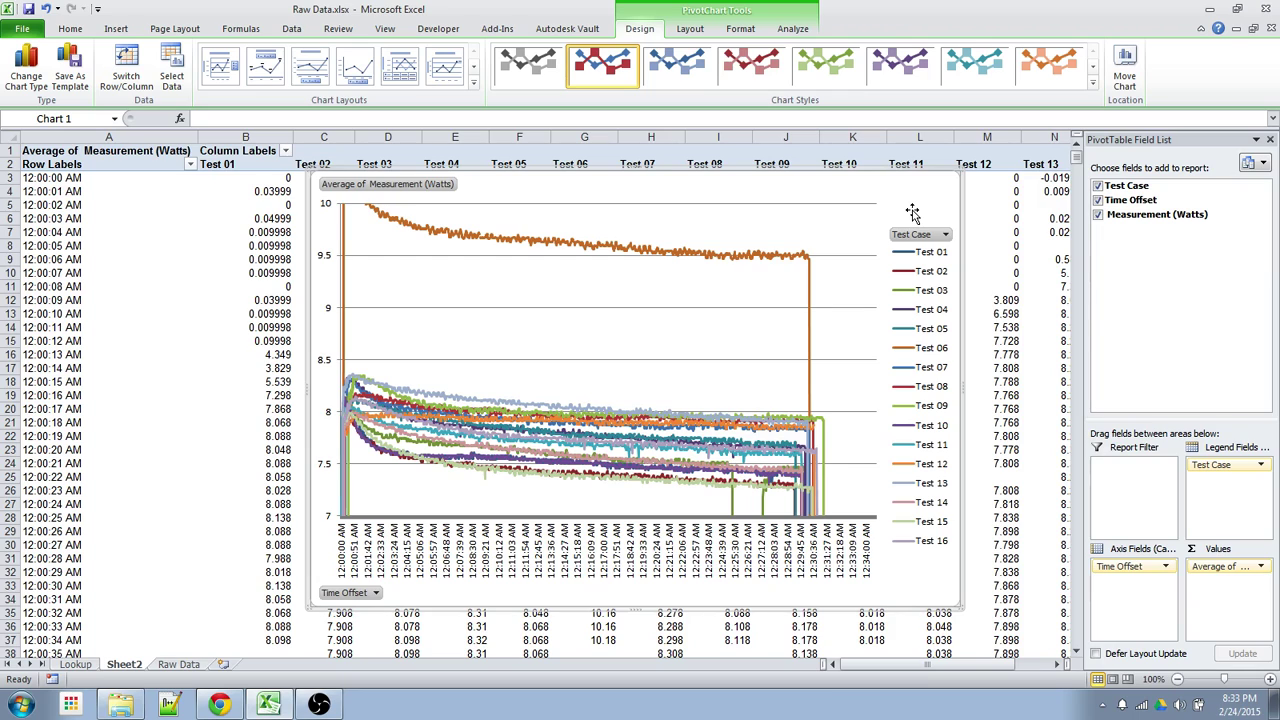
- Delete Sheet2 containing the PivotTable and PivotChart from the workbook
right_click(131, 664)
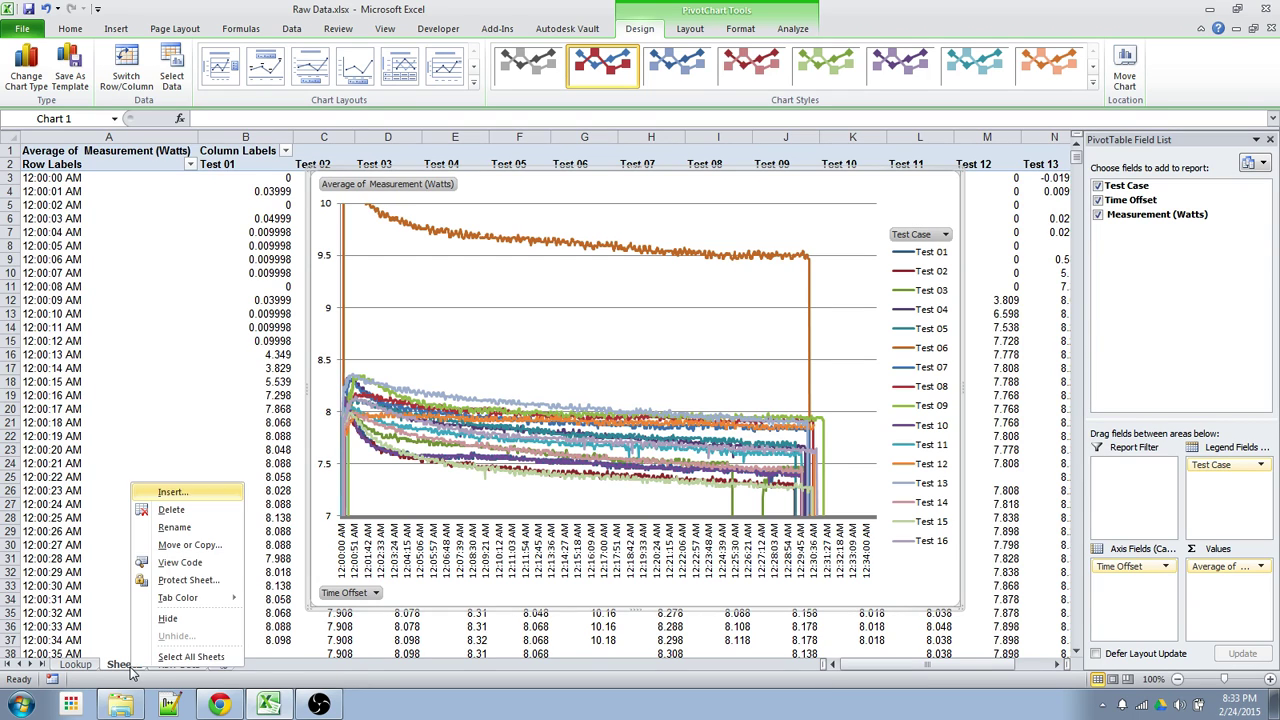
left_click(193, 512)
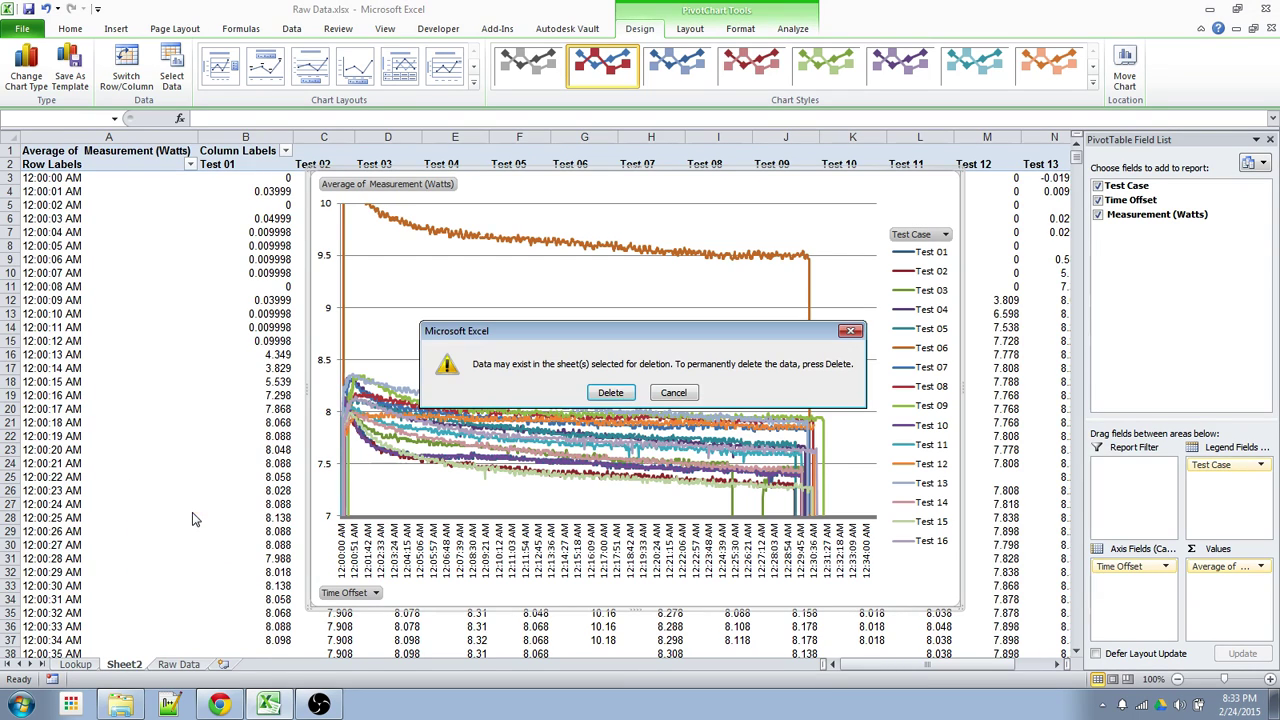
left_click(613, 393)
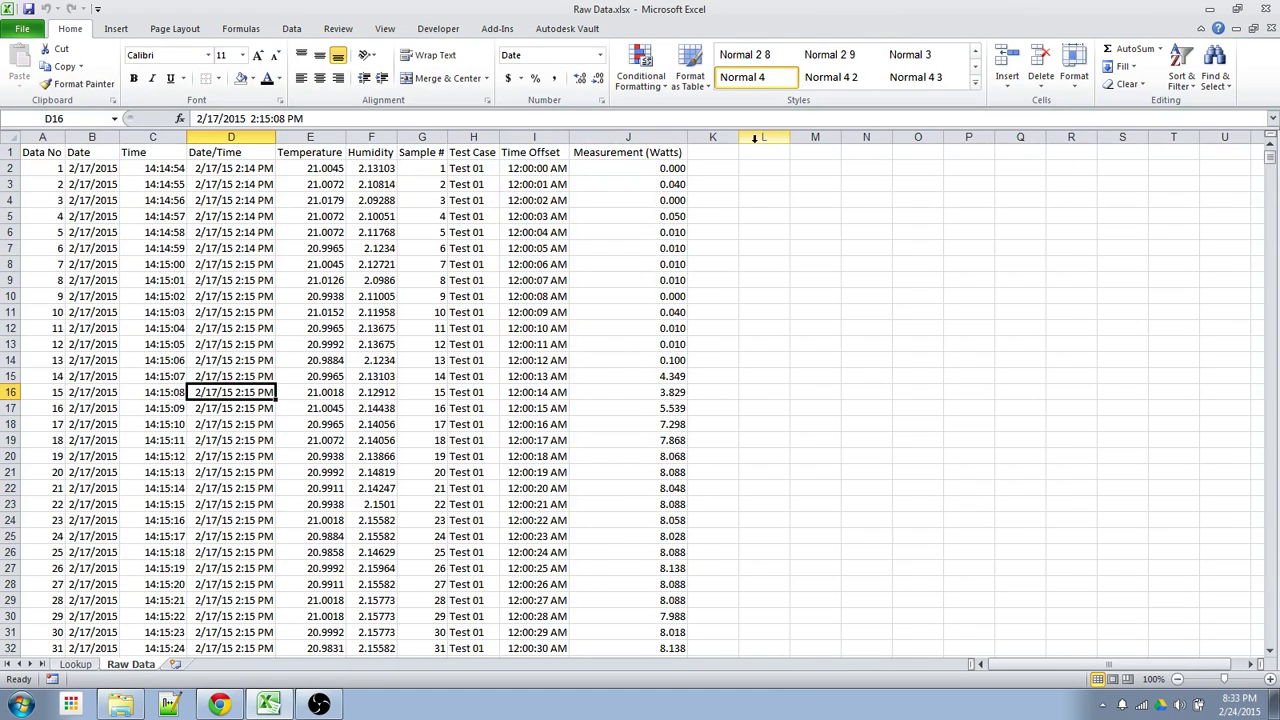
- Check the Test Case column of the raw data from its first record to its last
left_click(728, 157)
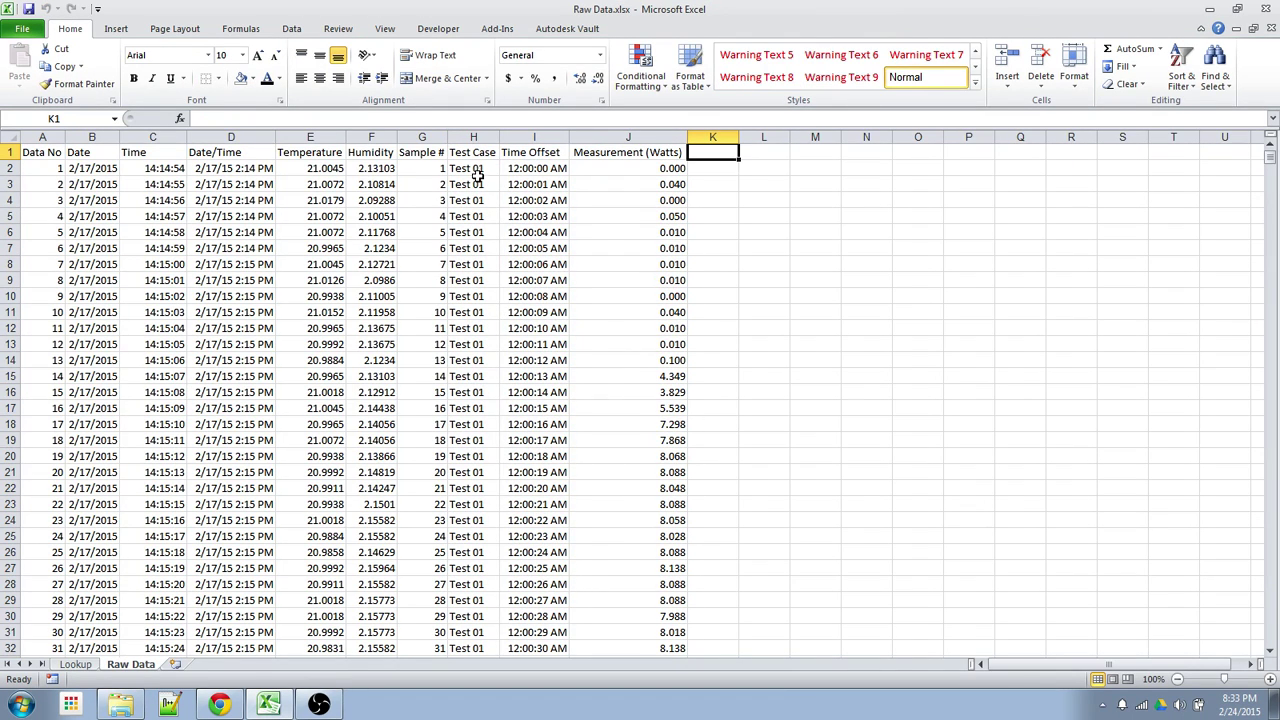
left_click(623, 168)
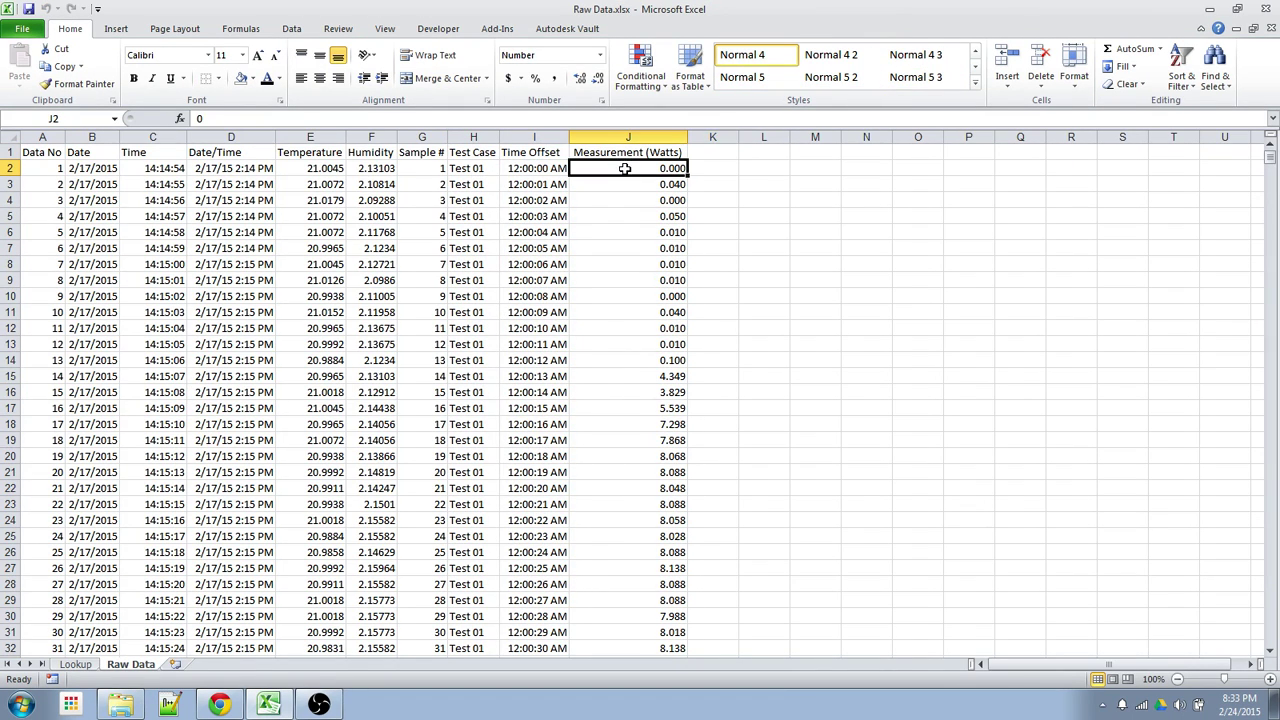
left_click(473, 170)
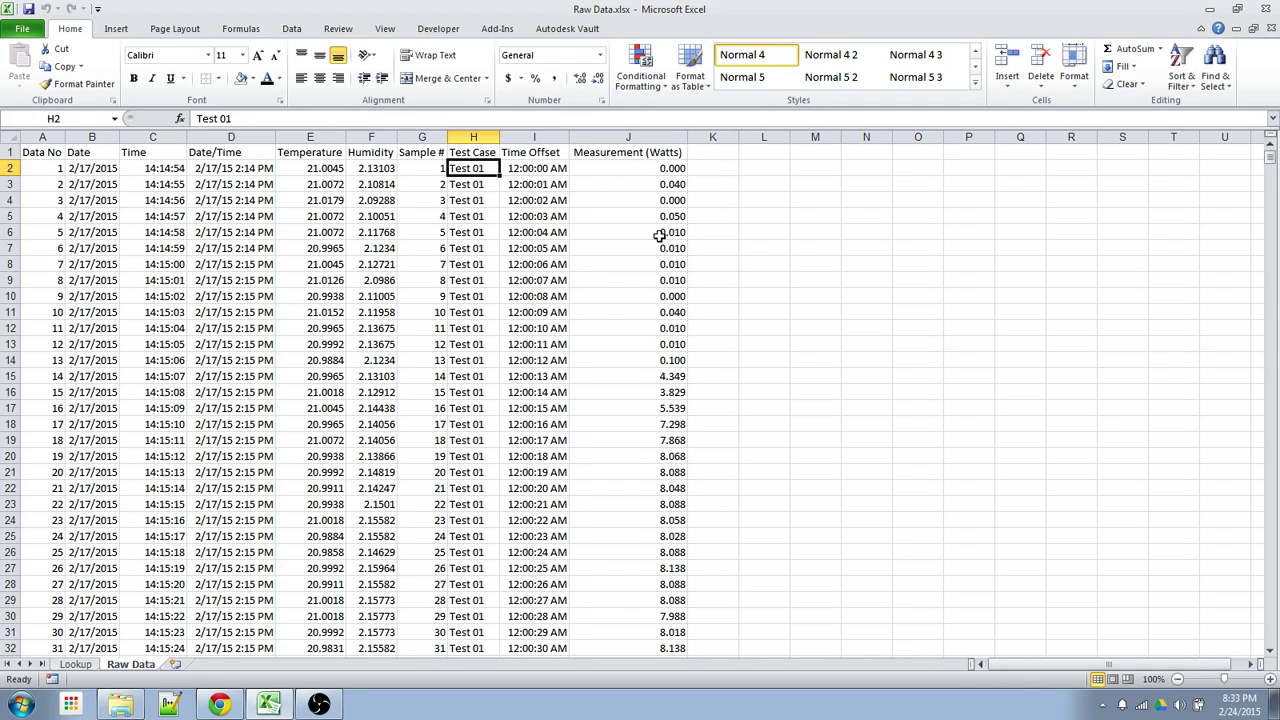
double_click(487, 175)
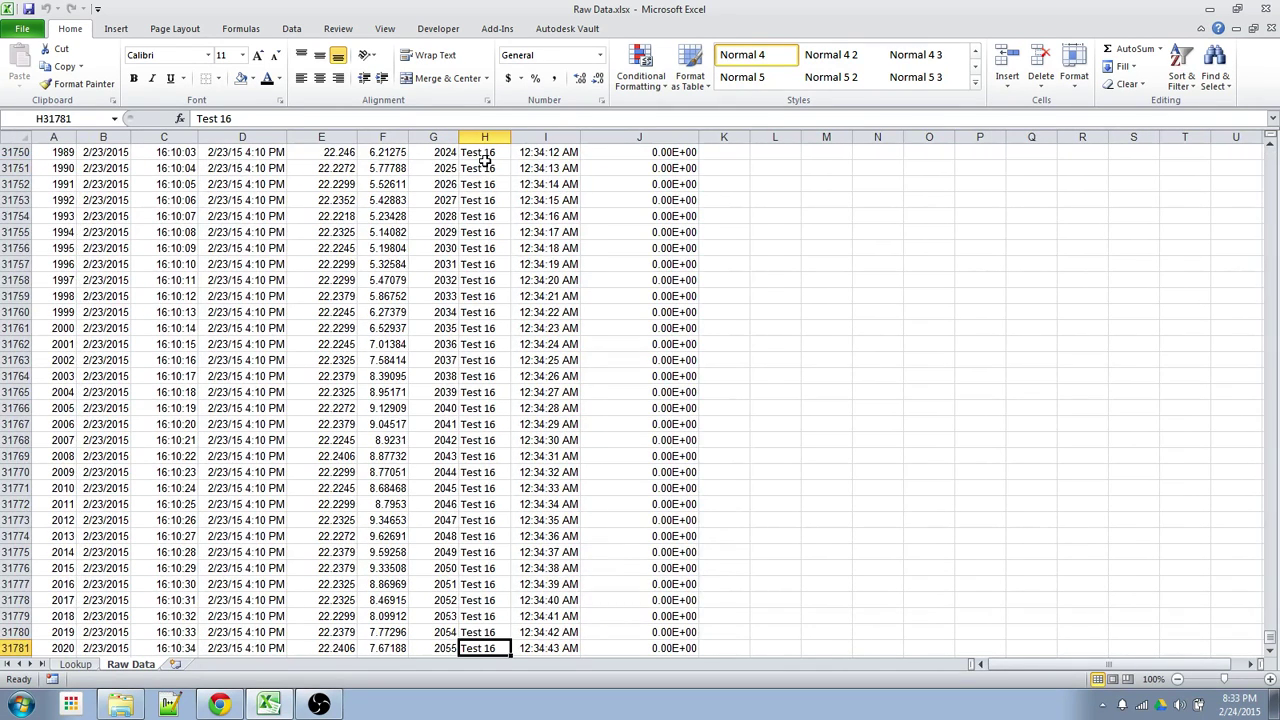
key("ctrl+Up")
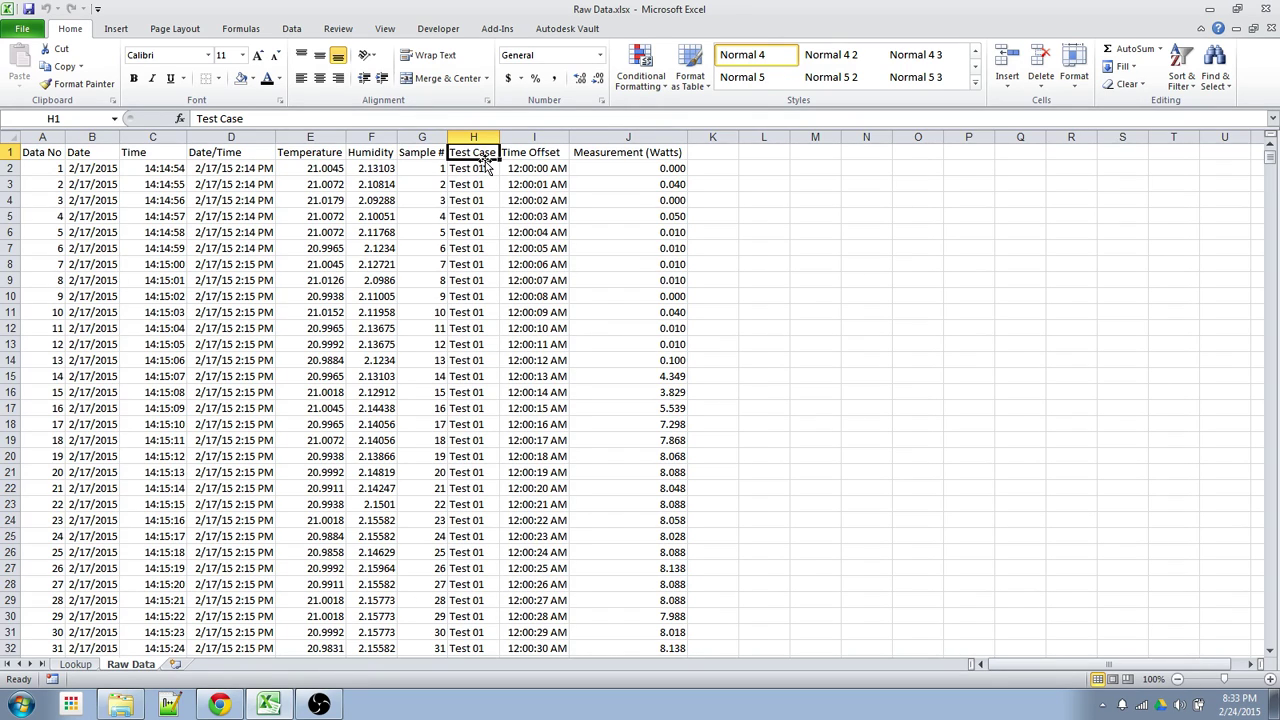
left_click(494, 171)
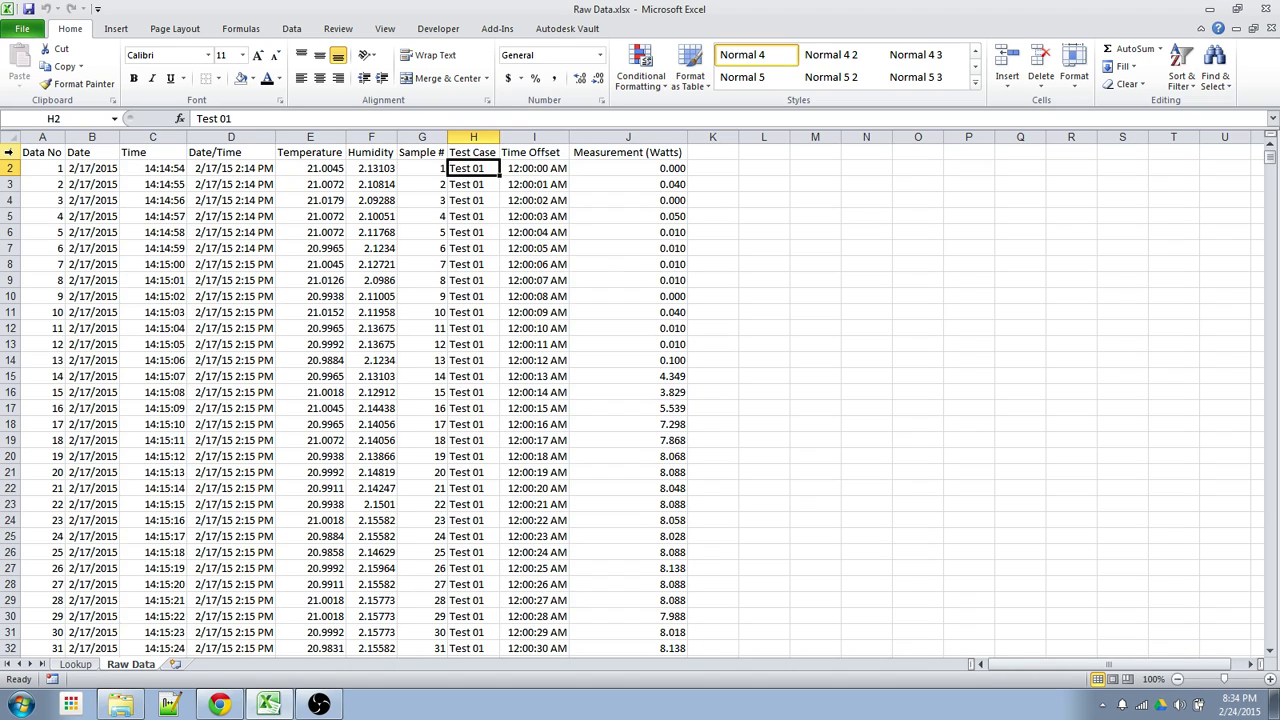
- Insert 17 blank rows above the header row of the raw data
left_click_drag(8, 152, 8, 408)
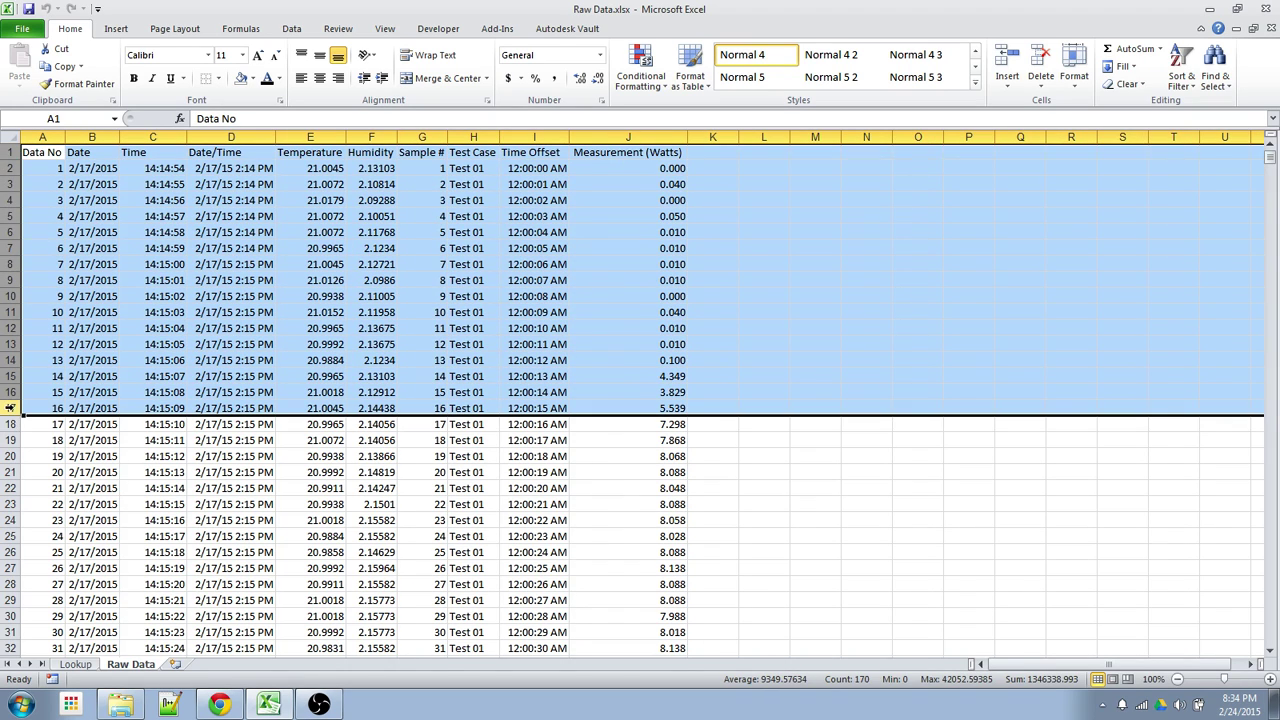
right_click(10, 408)
left_click(53, 512)
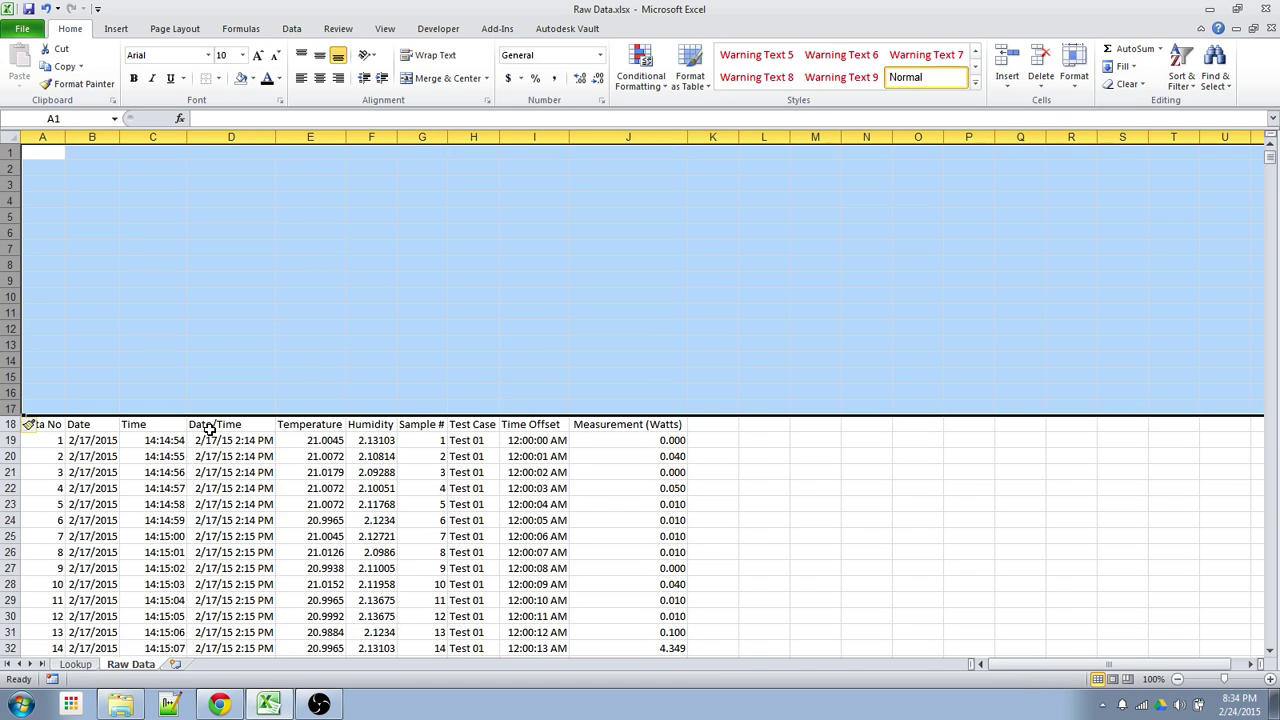
- Set up an Advanced Filter that copies to another location, with the Test Case column H18:H31798 as the list range
left_click(516, 443)
left_click(492, 440)
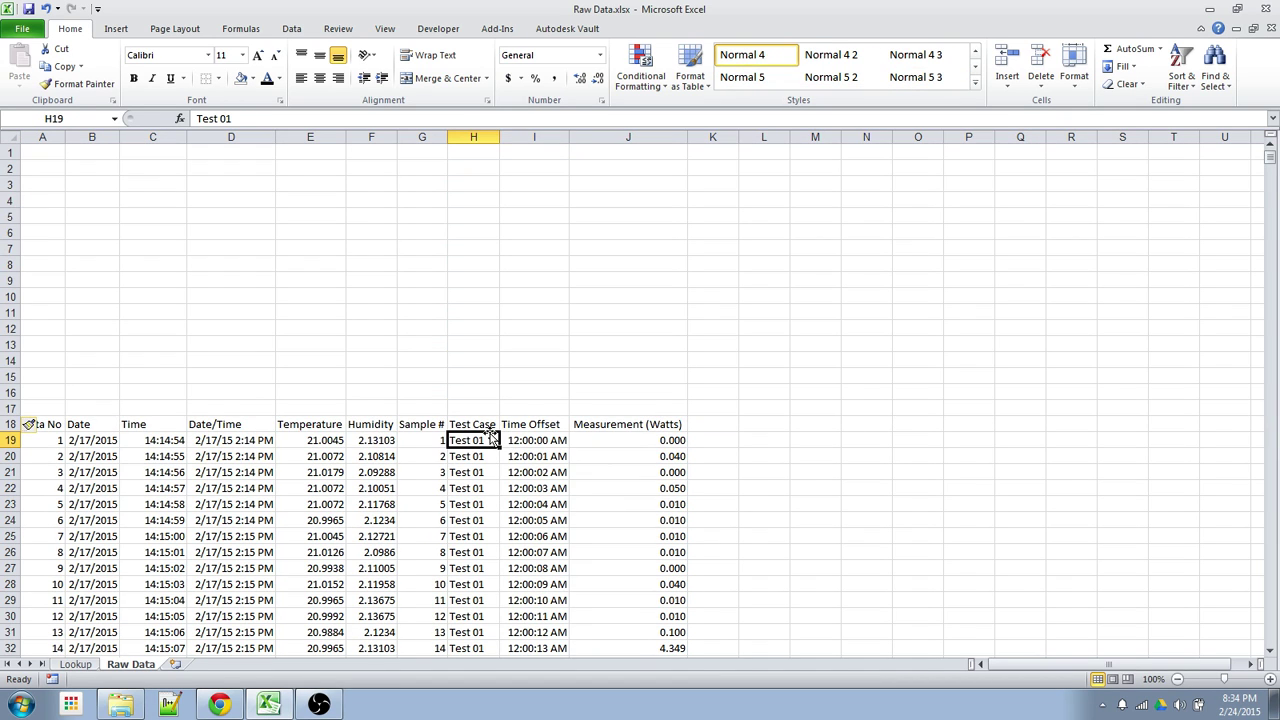
key("Up")
key("ctrl+shift+Down")
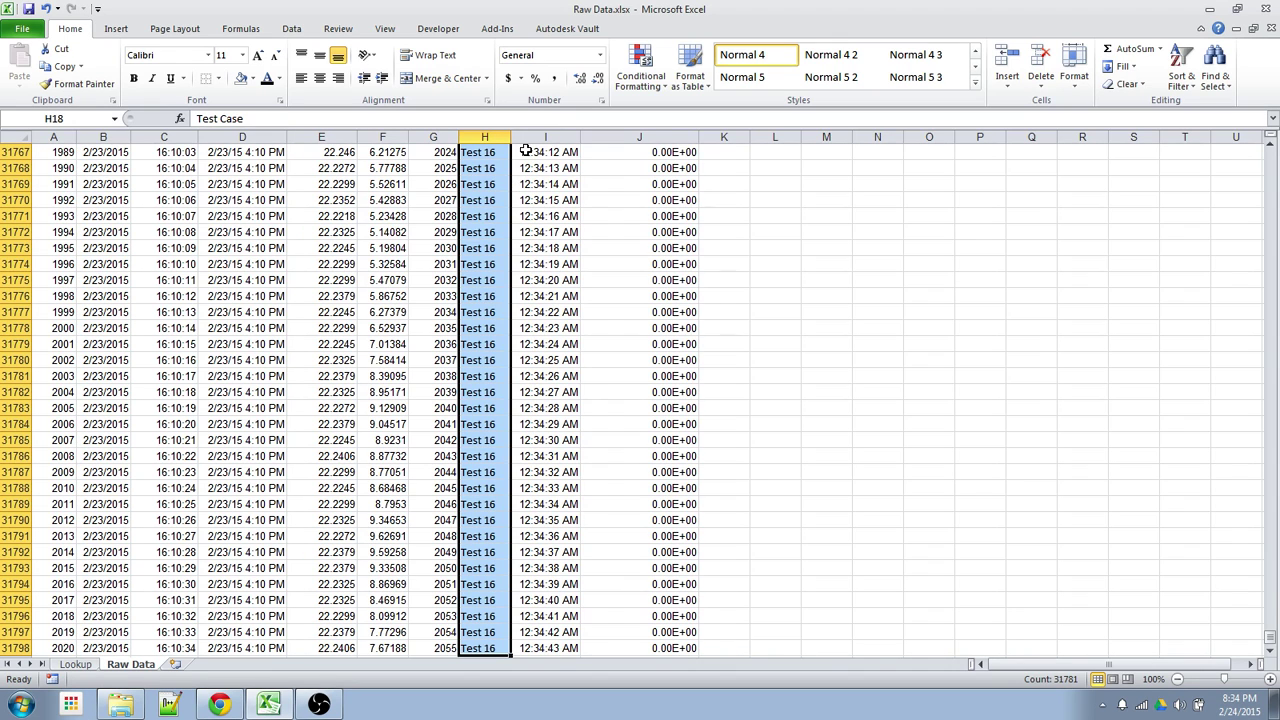
left_click(290, 32)
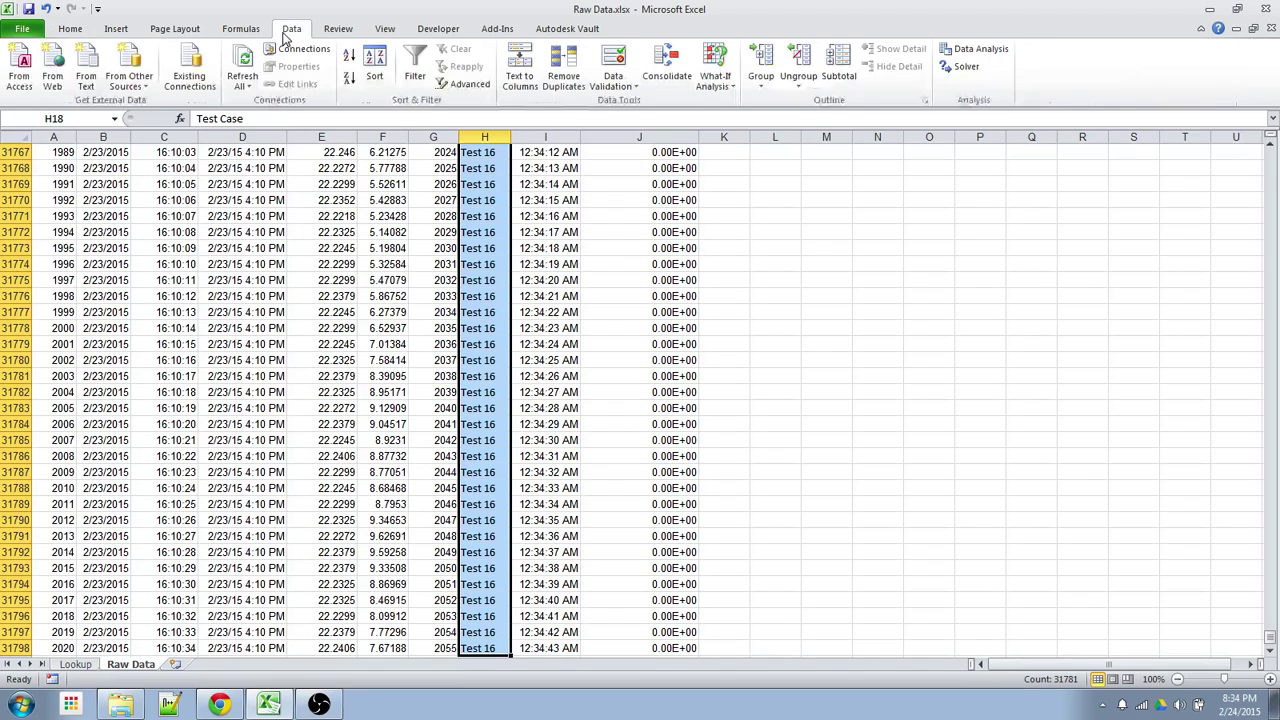
left_click(471, 88)
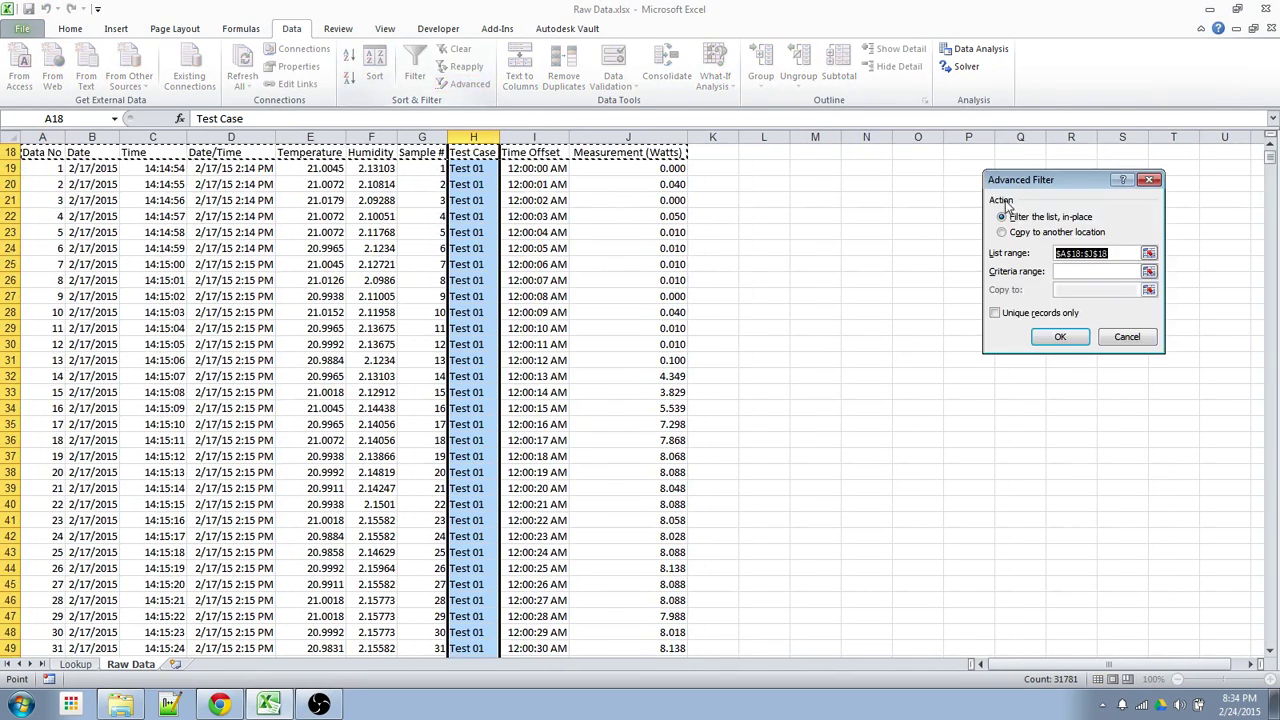
left_click(1045, 234)
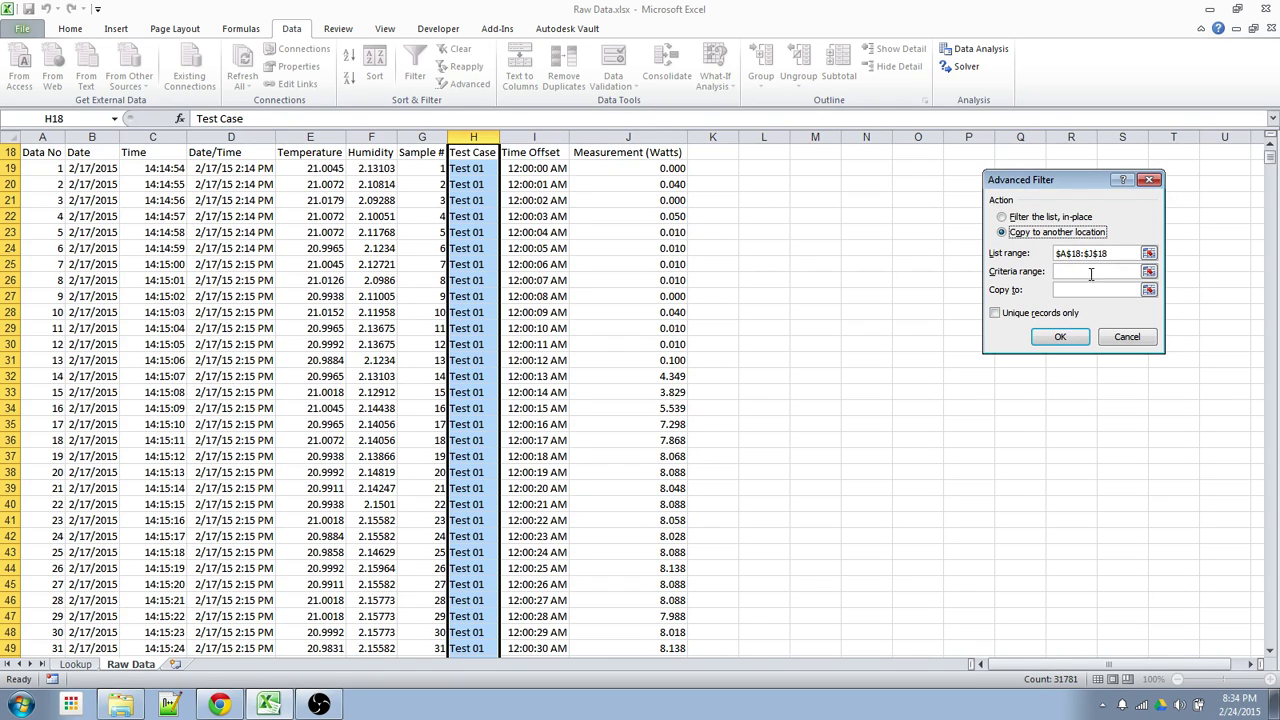
double_click(1117, 254)
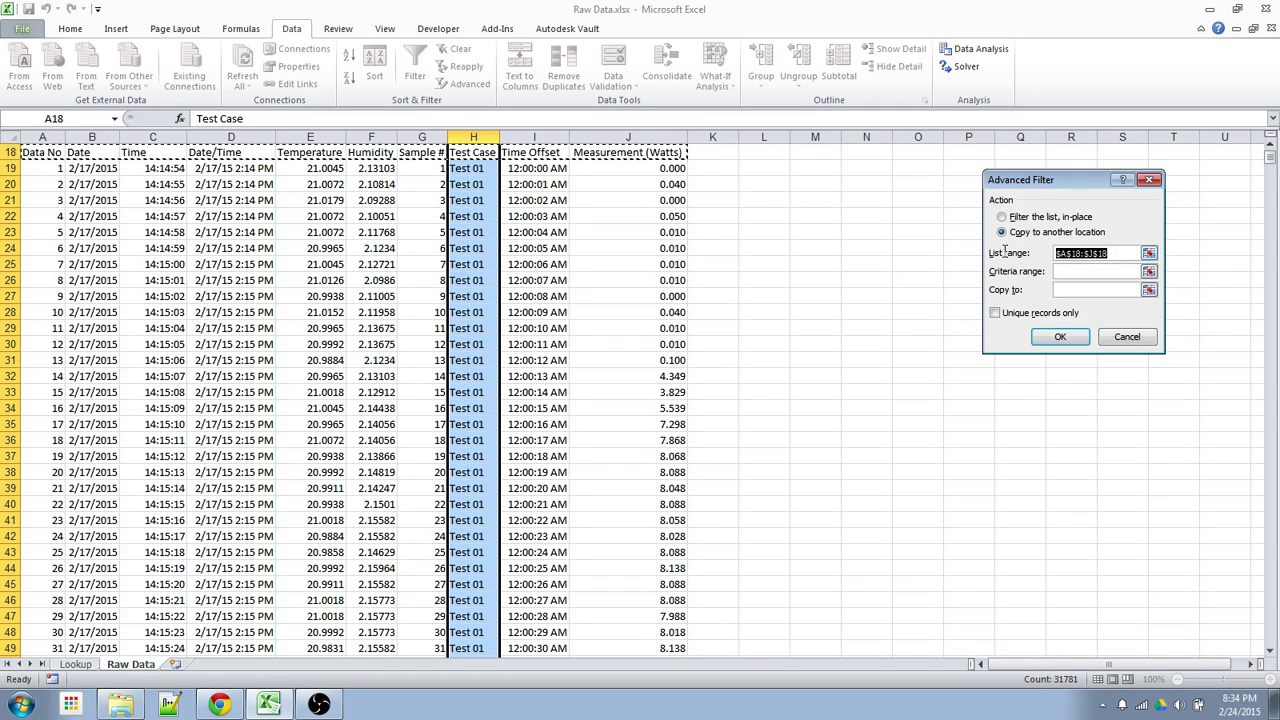
left_click(470, 152)
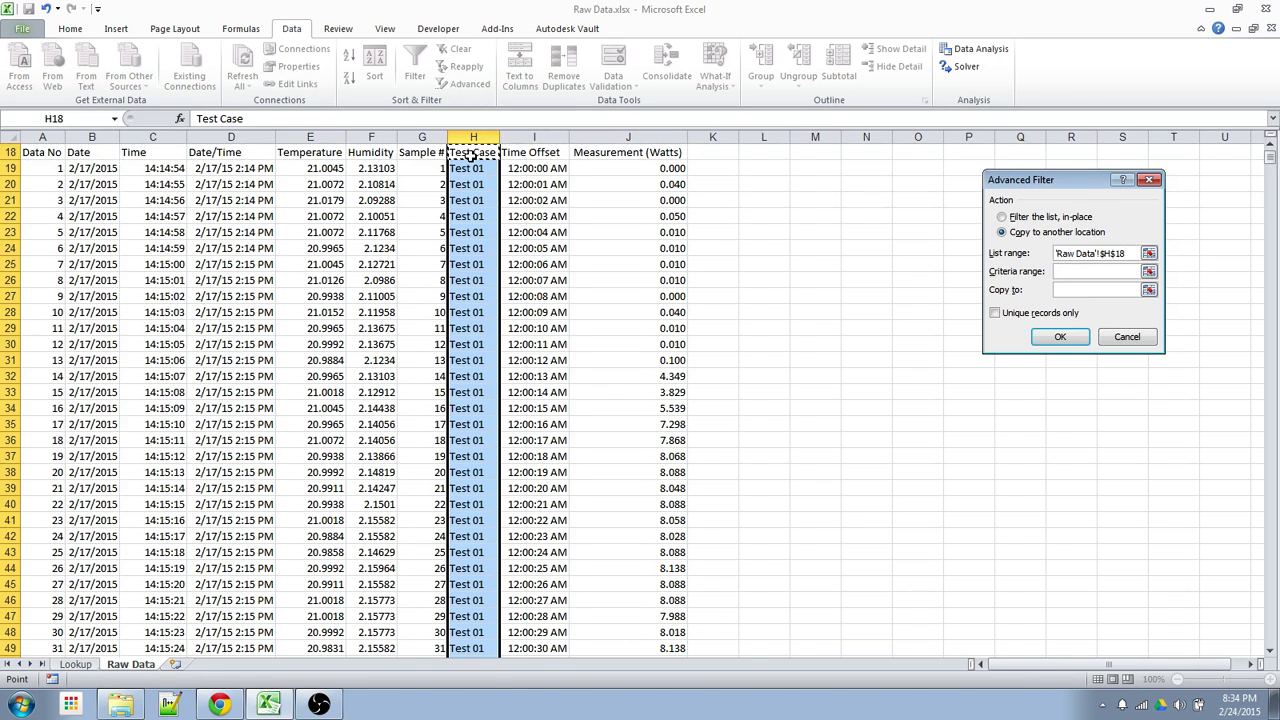
key("ctrl+shift+Down")
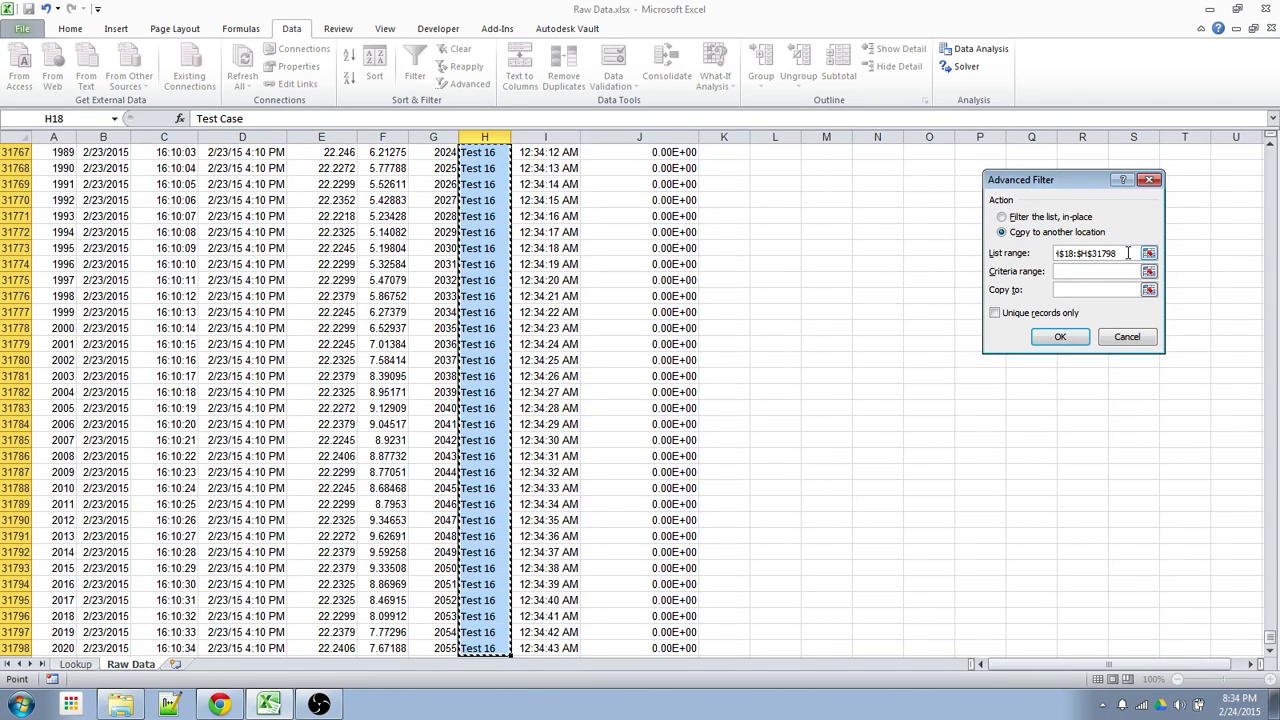
- Extract only the unique Test Case records to cell L18 with the Advanced Filter
left_click(1093, 290)
left_click(697, 243)
key("ctrl+Up")
key("ctrl+Up")
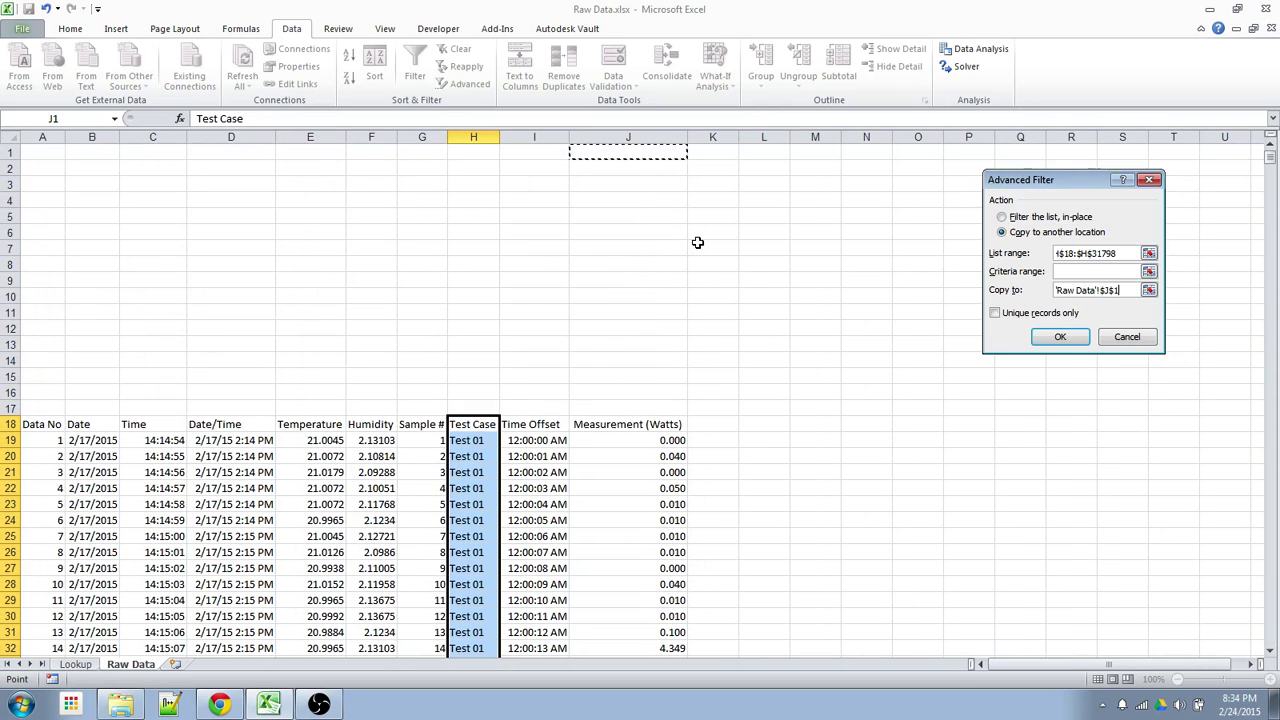
key("Down")
key("Down")
key("Down")
key("Down")
key("Down")
key("Down")
key("Down")
key("Down")
key("Down")
key("Down")
key("Down")
key("Down")
key("Down")
key("Down")
key("Down")
key("Down")
key("Down")
key("Right")
key("Right")
left_click(1035, 313)
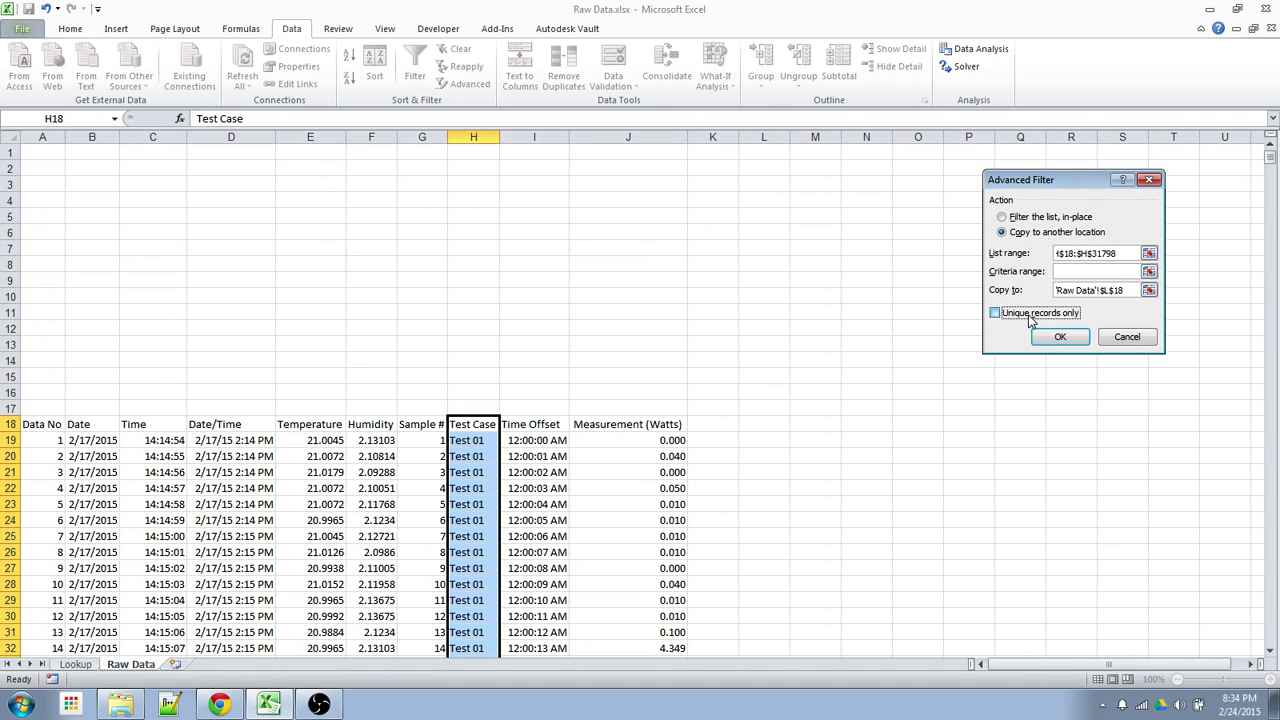
left_click(1062, 337)
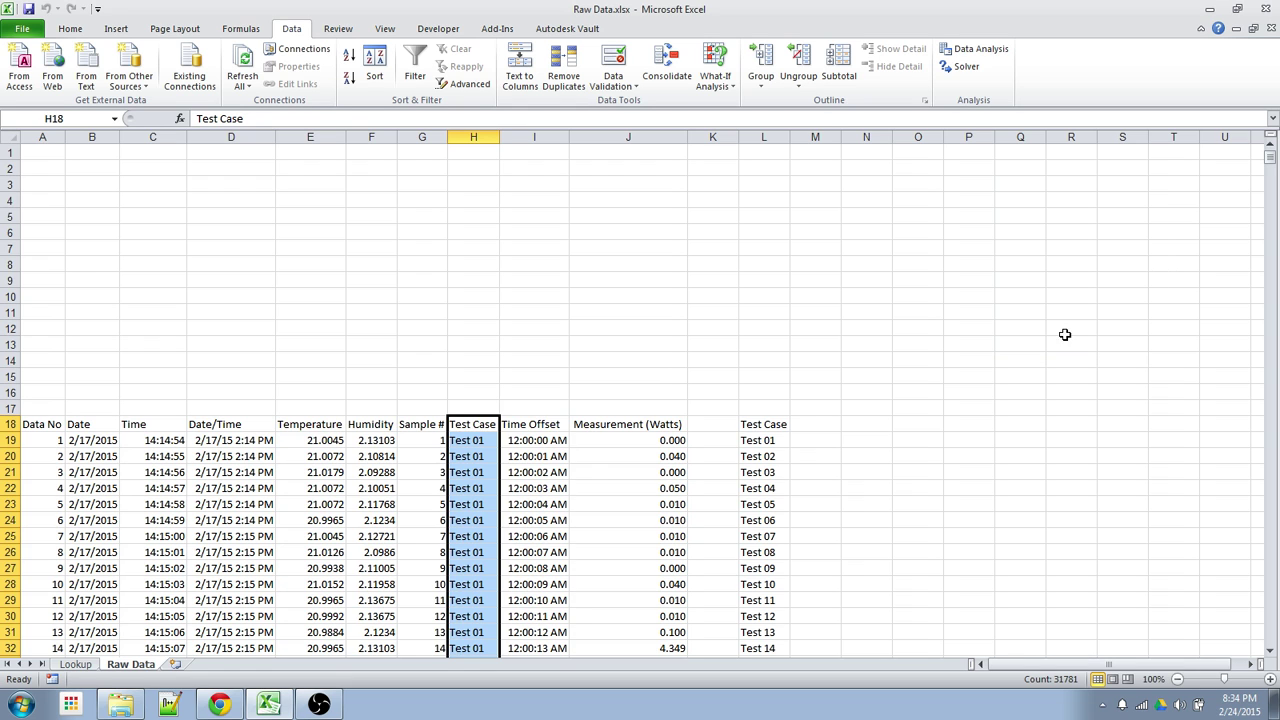
left_click(757, 425)
scroll(773, 424, "down", 1)
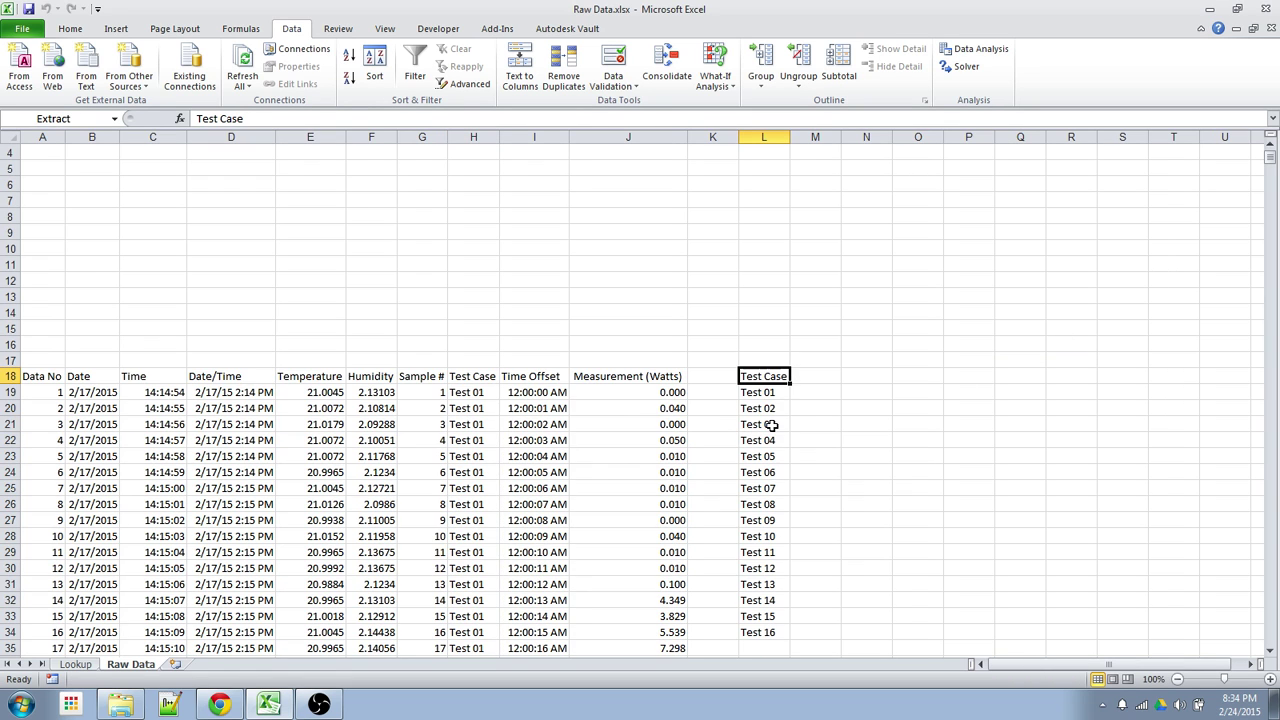
- Copy the unique test names Test 01 to Test 16 from L19:L34 into column A starting at A1
left_click(488, 377)
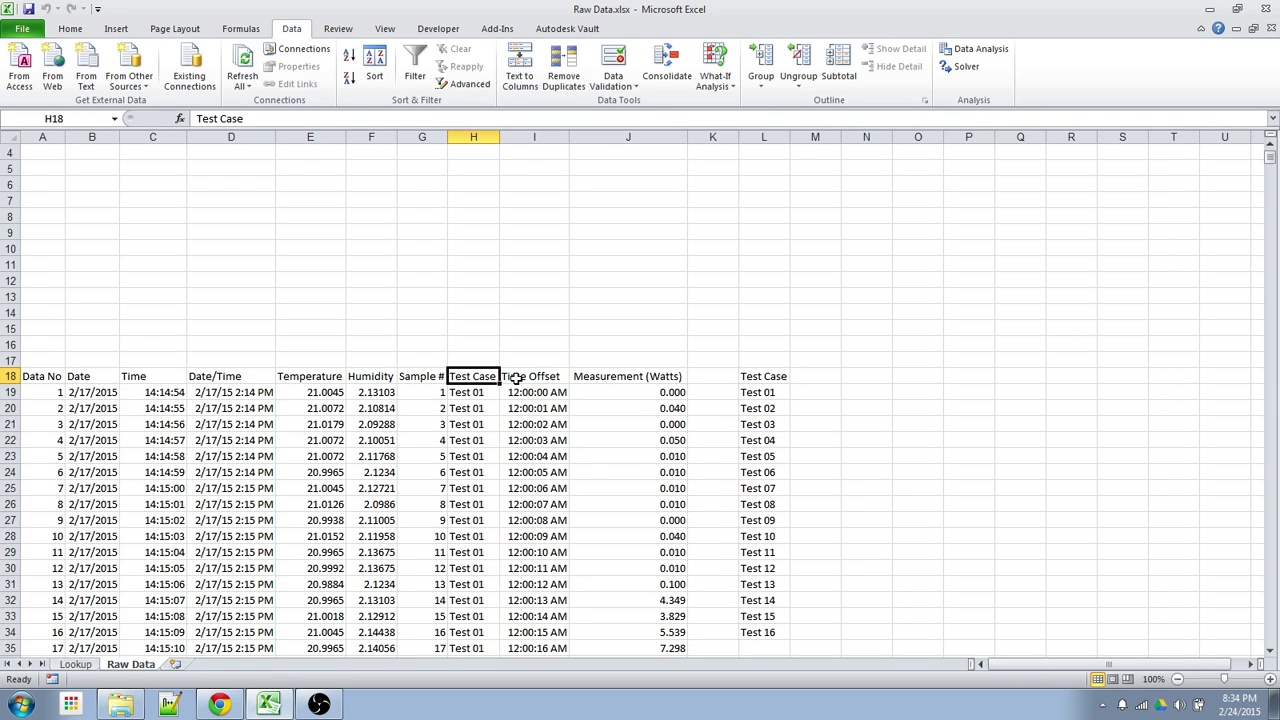
key("Down")
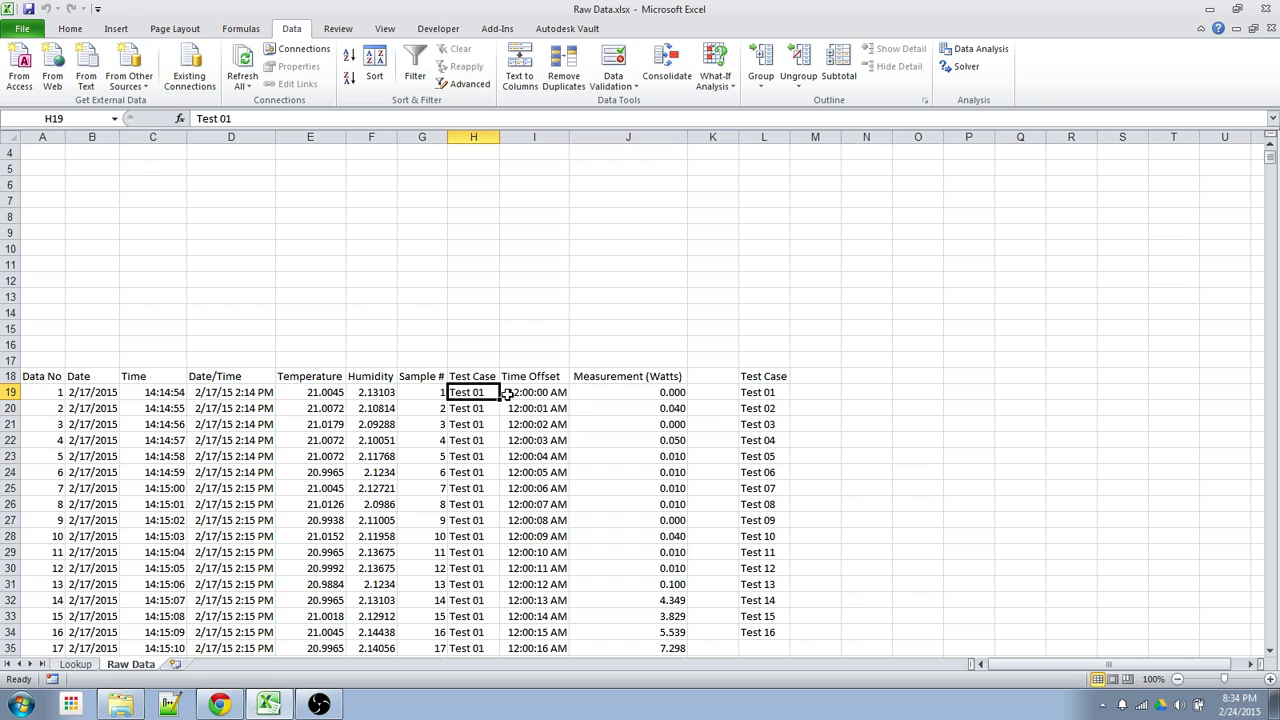
left_click(771, 377)
left_click(770, 394)
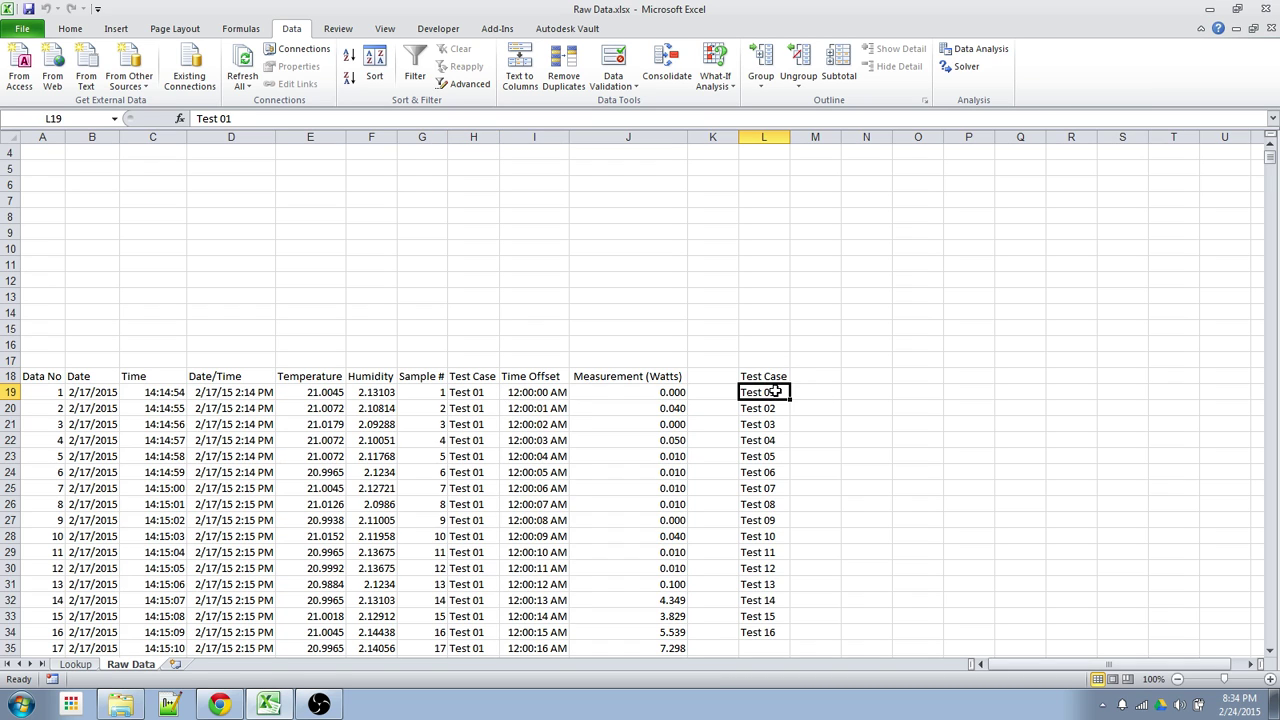
left_click_drag(775, 392, 770, 632)
key("ctrl+c")
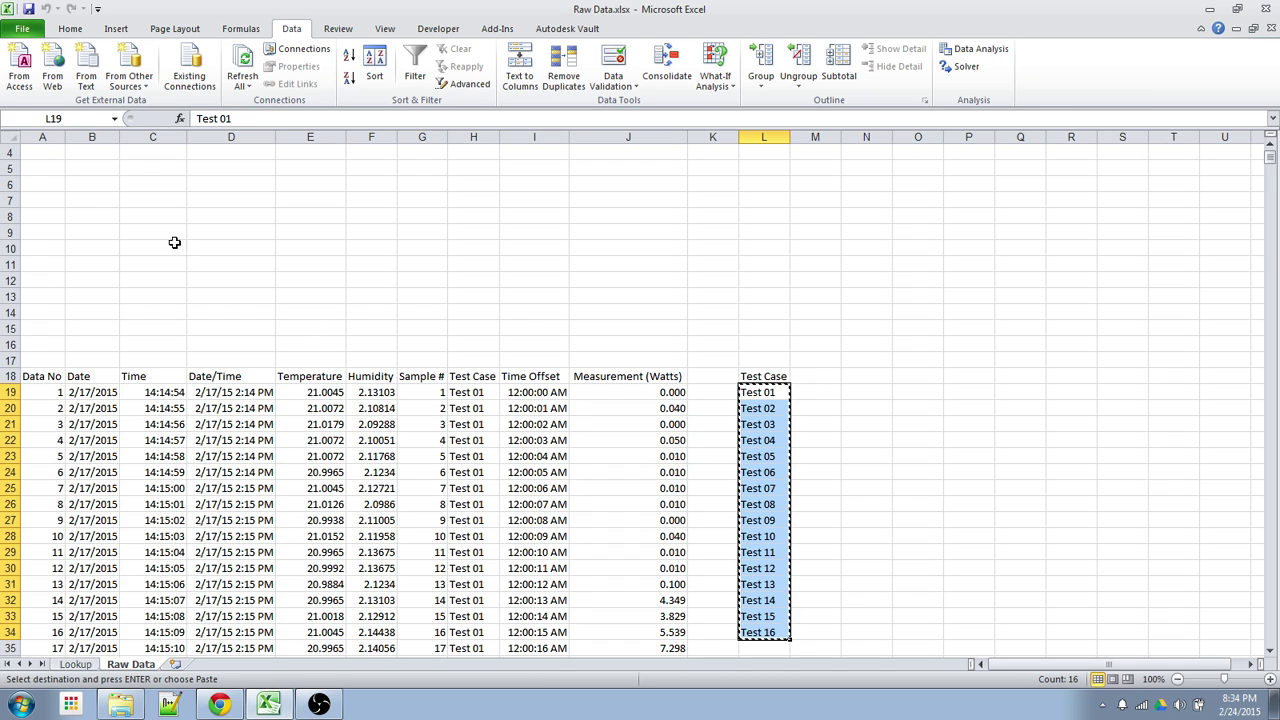
scroll(48, 152, "up", 1)
left_click(48, 153)
key("ctrl+v")
left_click(180, 246)
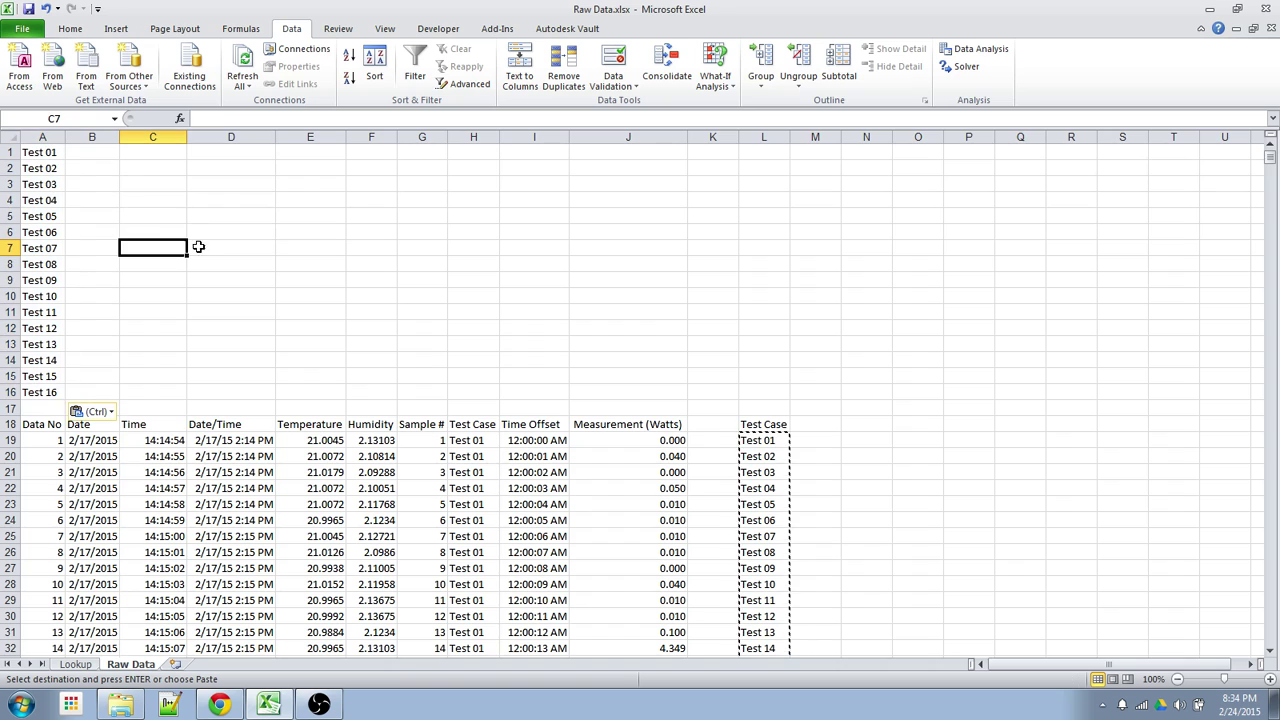
- Clear the extracted Test Case list from column L
left_click(752, 424)
left_click(764, 136)
key("Delete")
left_click(467, 300)
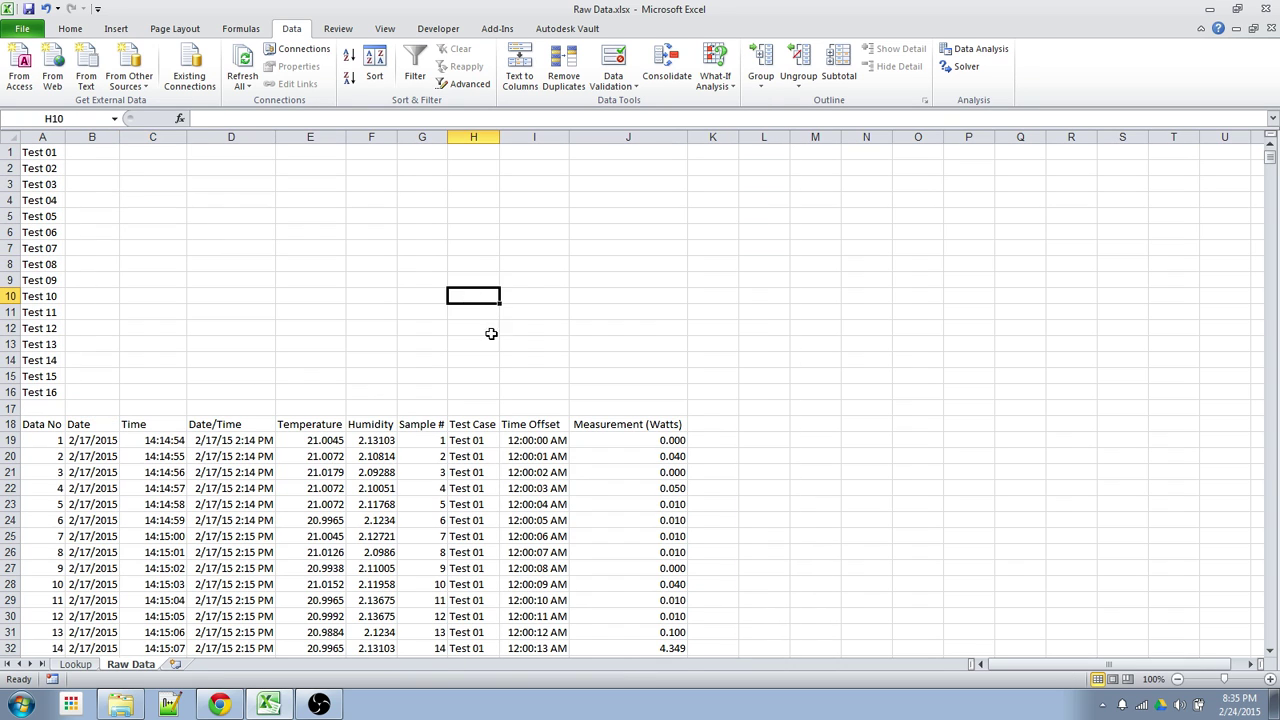
- Add filters to the raw data header in row 18
left_click(598, 405)
left_click(606, 436)
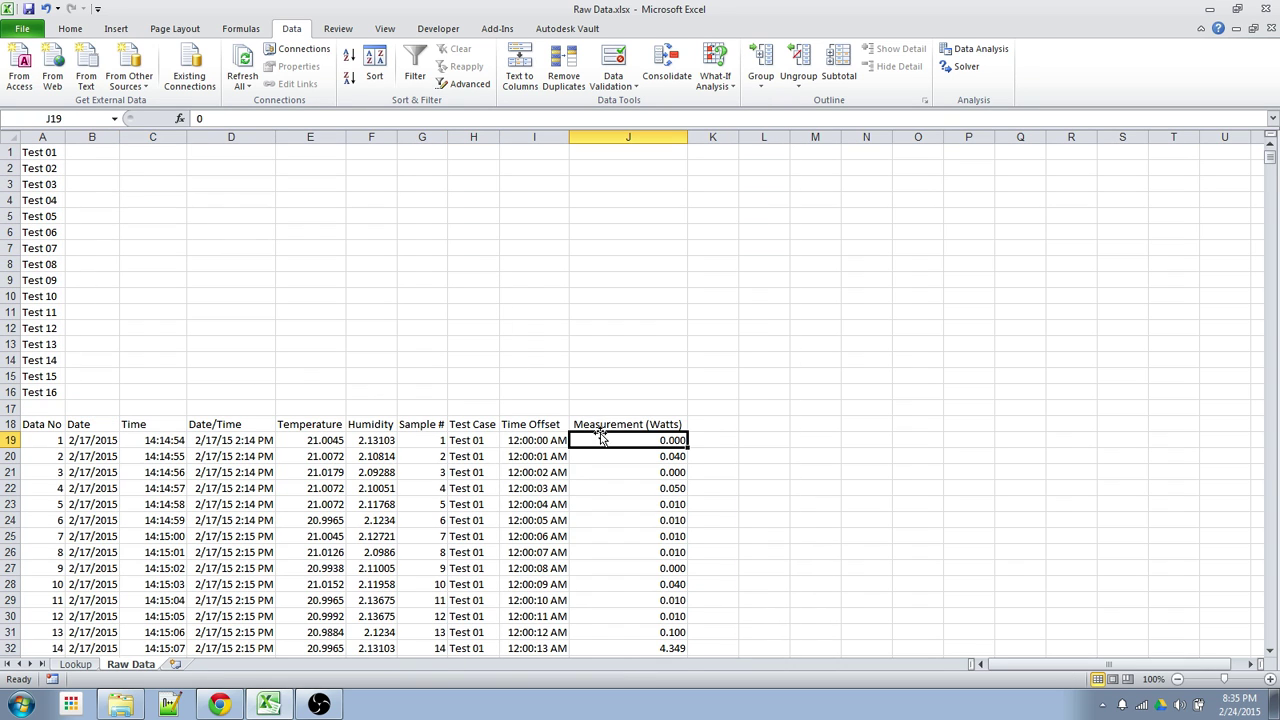
left_click(452, 445)
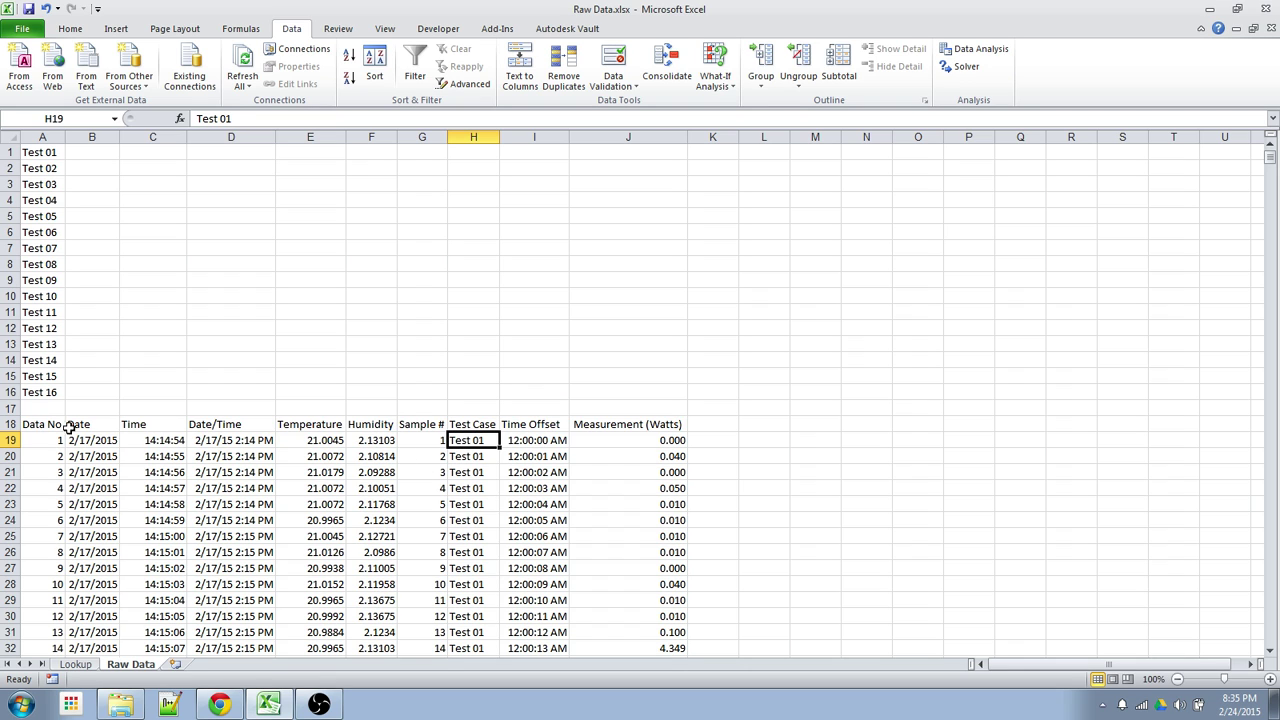
left_click(8, 424)
left_click(70, 28)
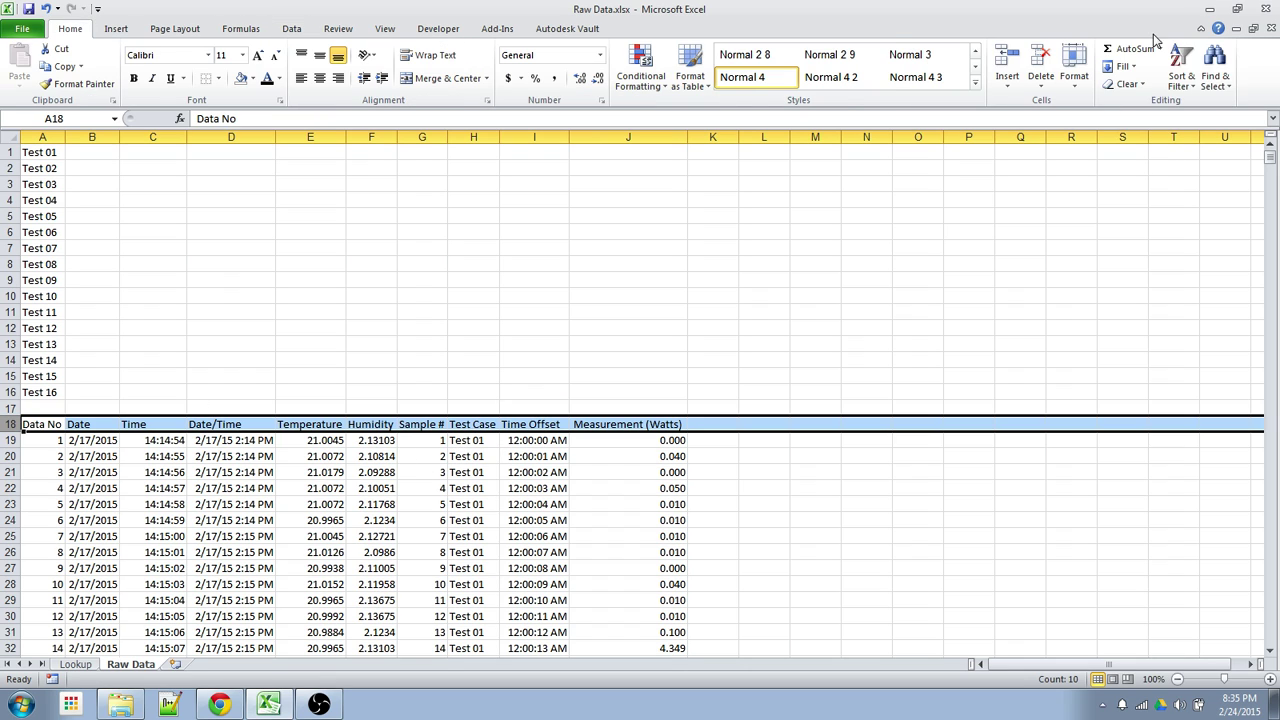
left_click(1181, 75)
left_click(1195, 158)
left_click(755, 390)
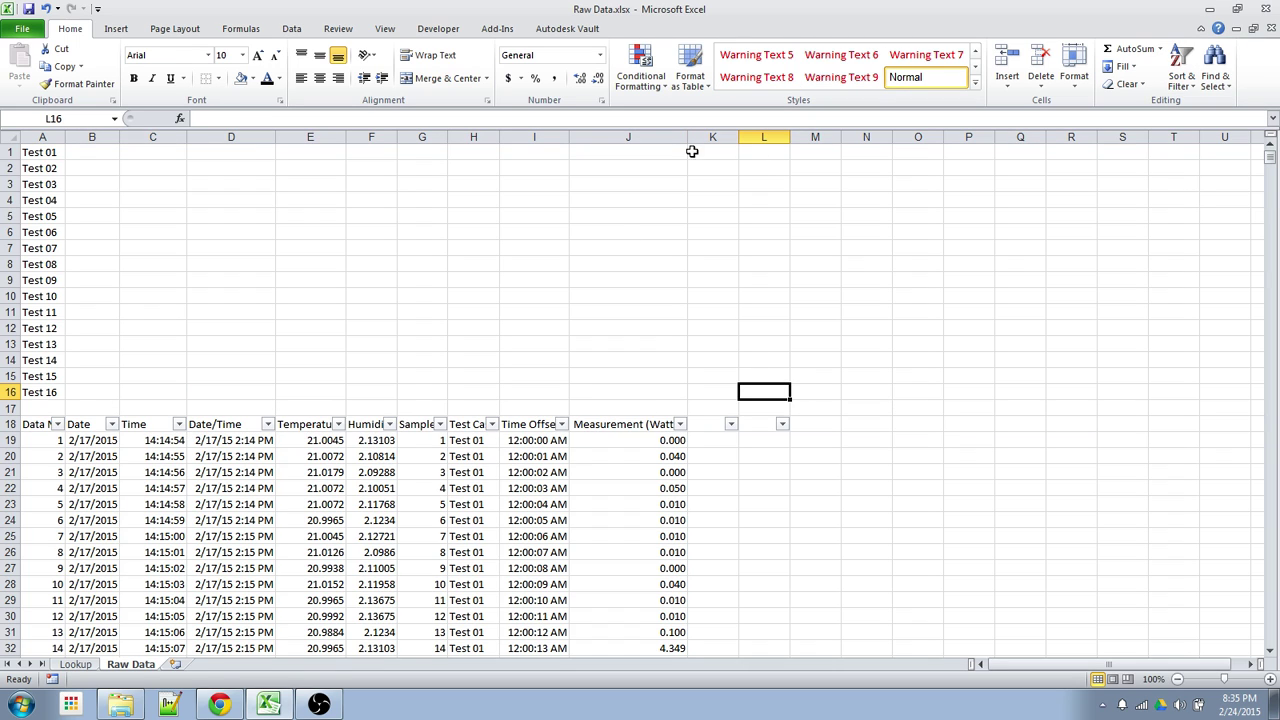
- Enter the label Max in cell H17 above the Test Case header
left_click(477, 405)
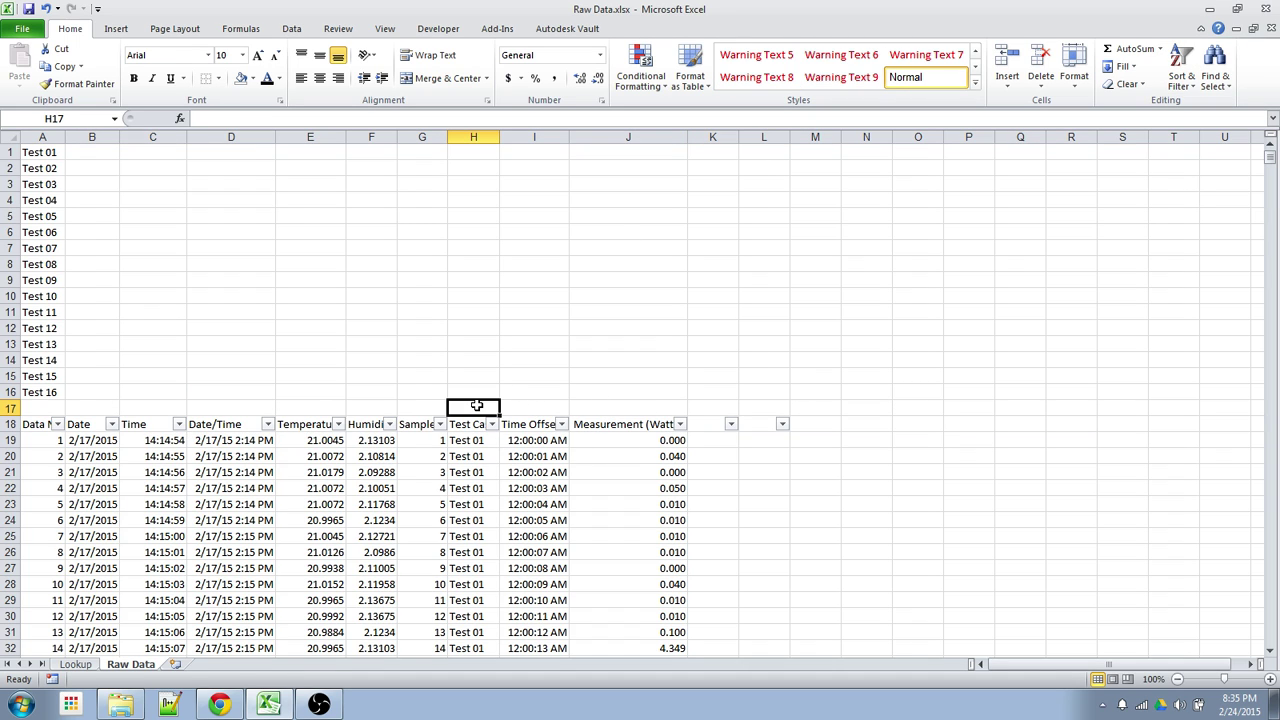
type("Max")
key("Tab")
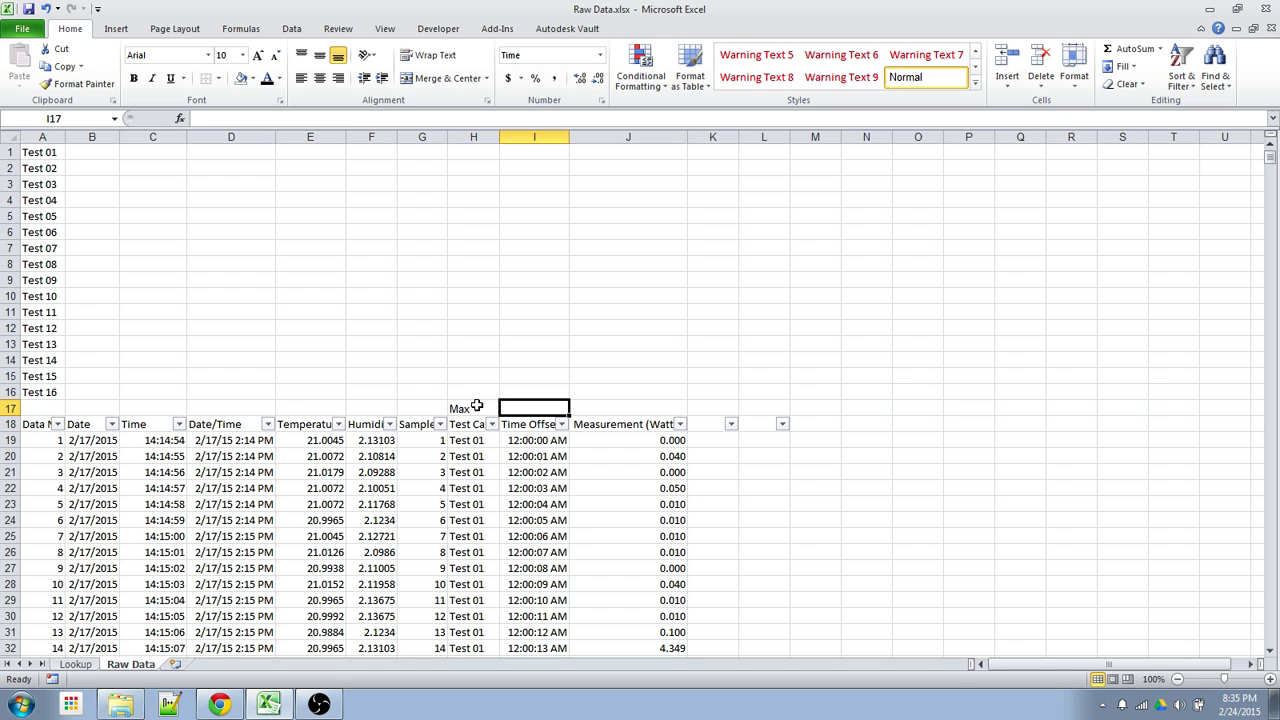
- Enter the formula =SUBTOTAL(4,J:J) in I17 to calculate the maximum of the visible measurements
type("=subto")
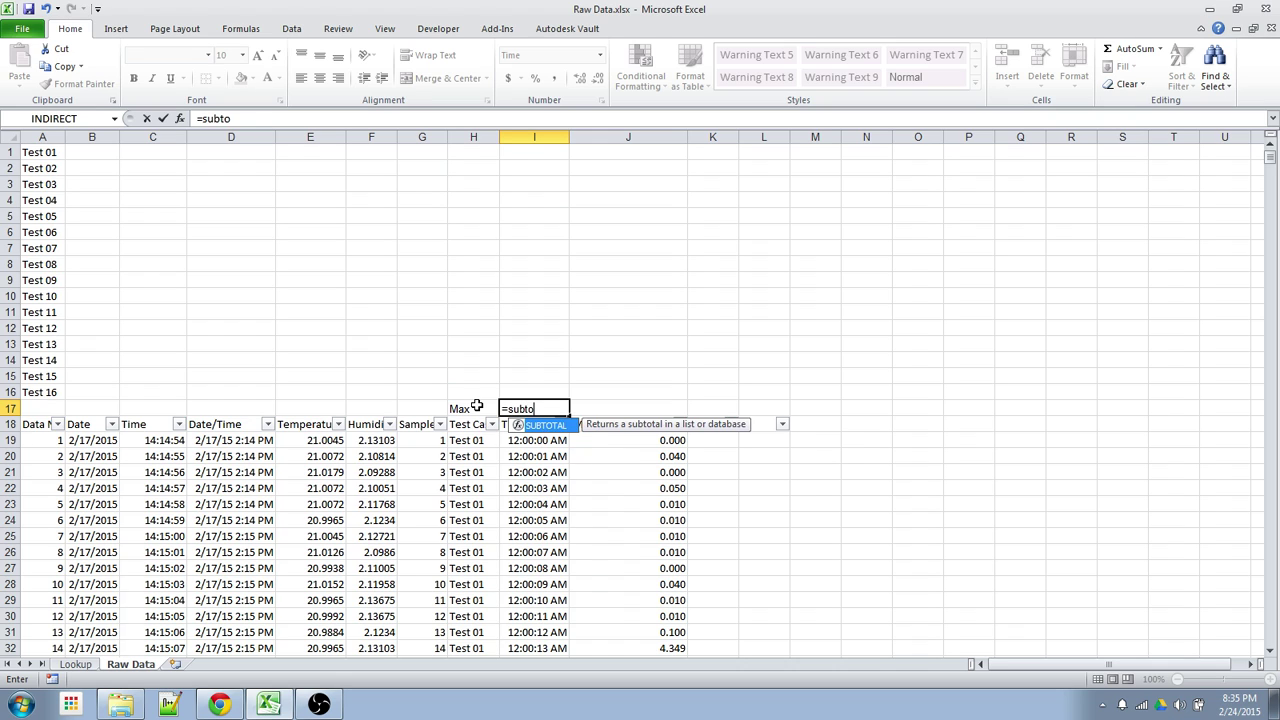
key("Tab")
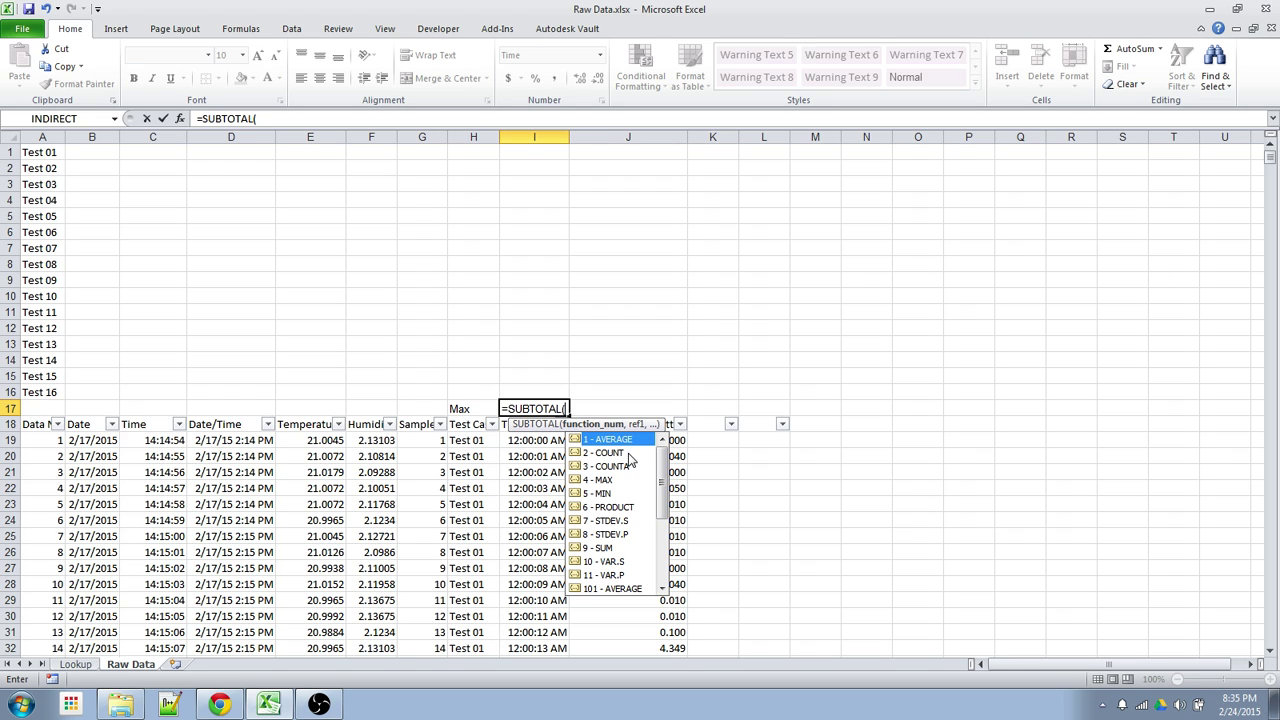
left_click(614, 481)
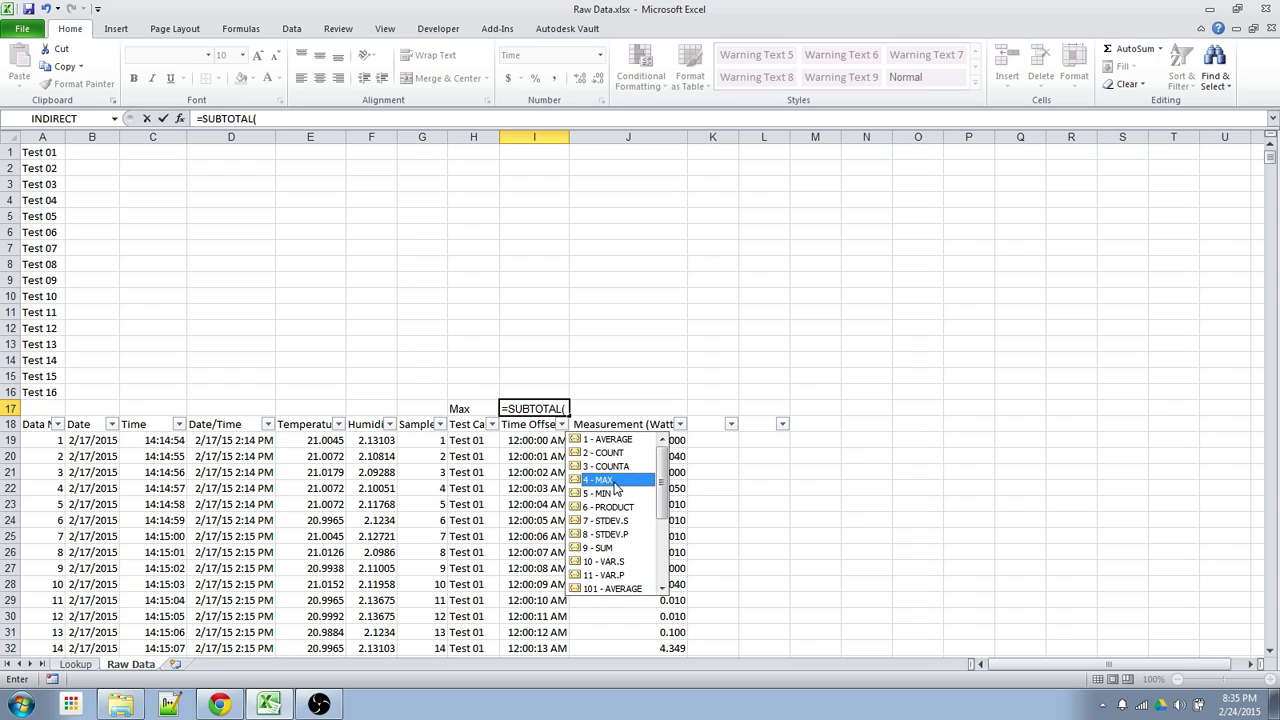
double_click(614, 481)
type(",")
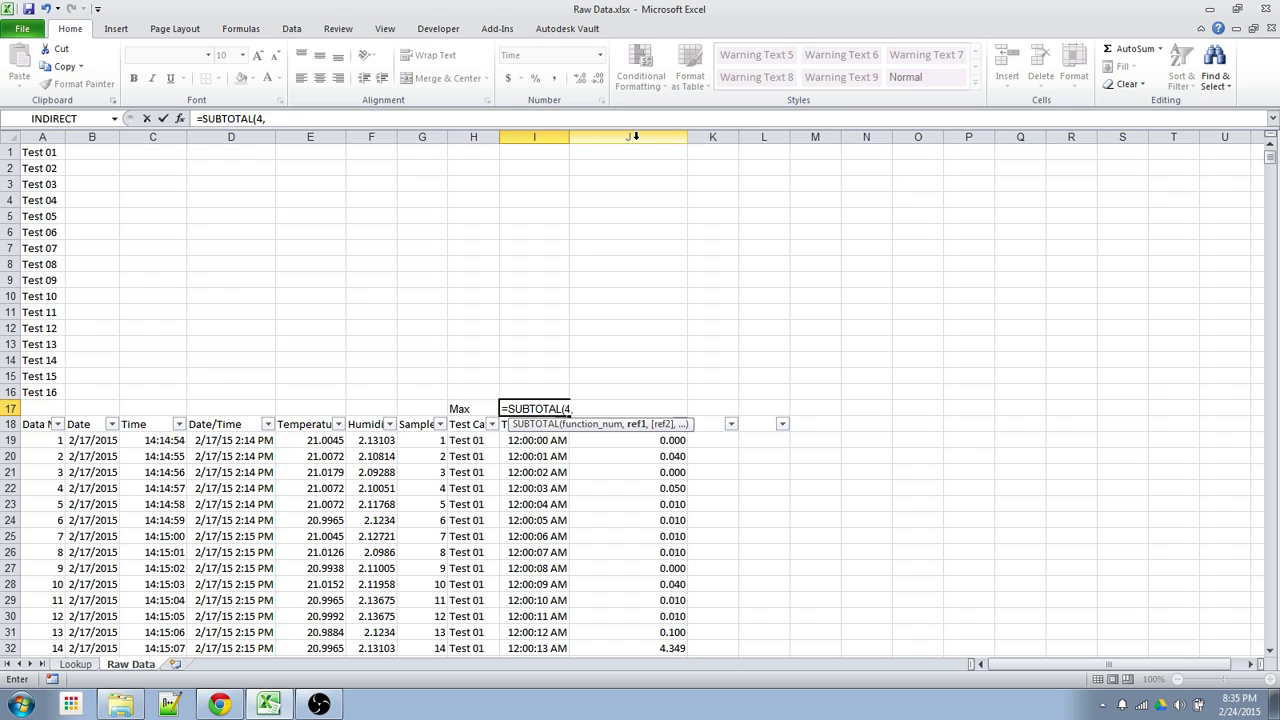
left_click(634, 136)
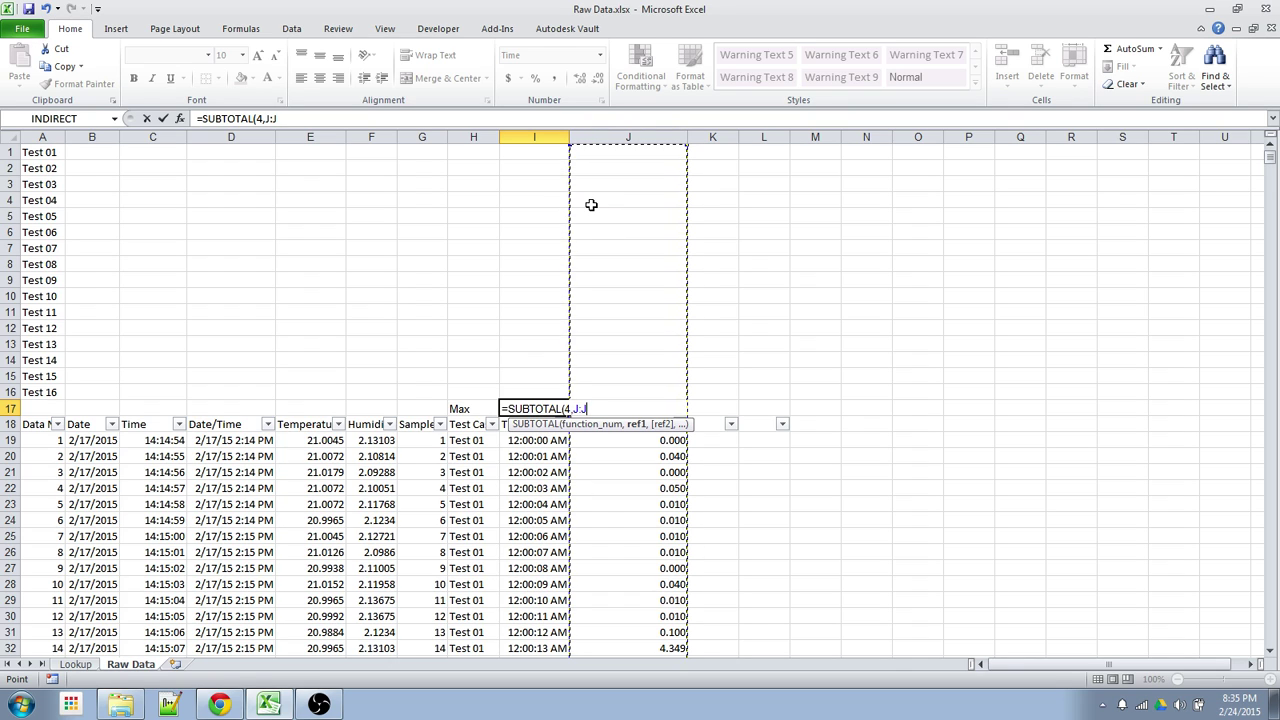
type(")")
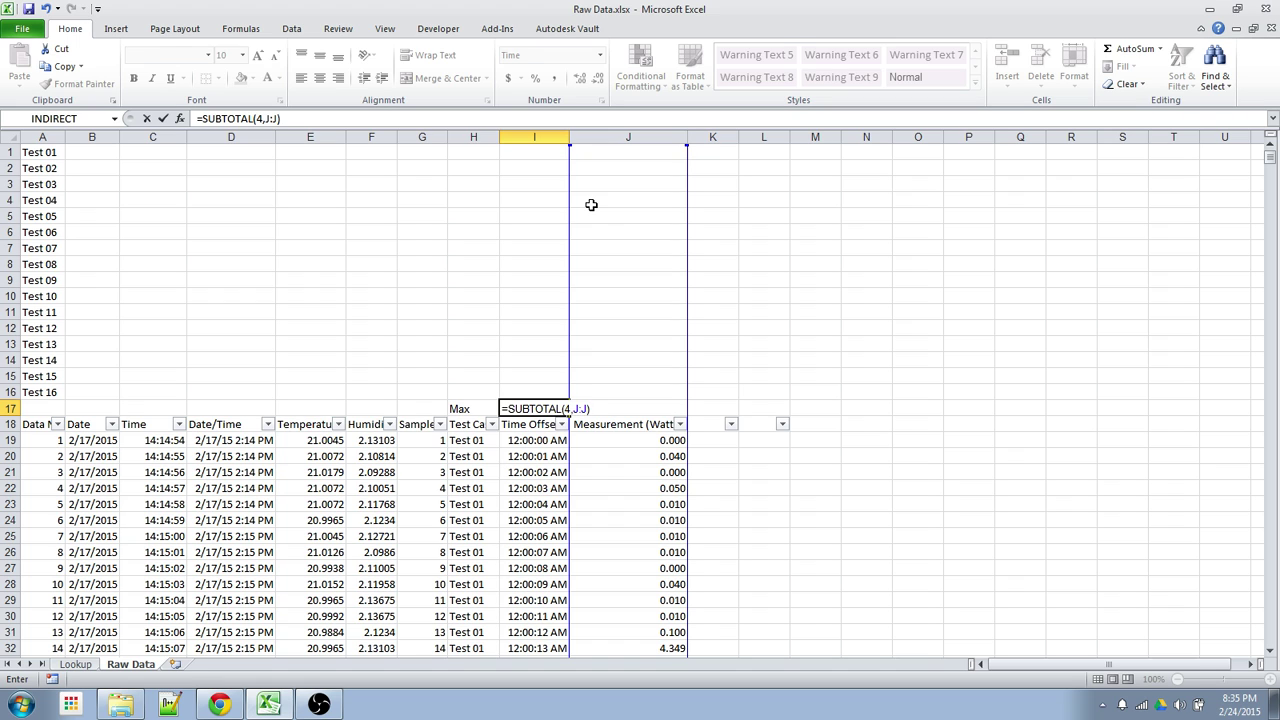
key("Return")
- Change the number format of the maximum in I17 to General
left_click(538, 414)
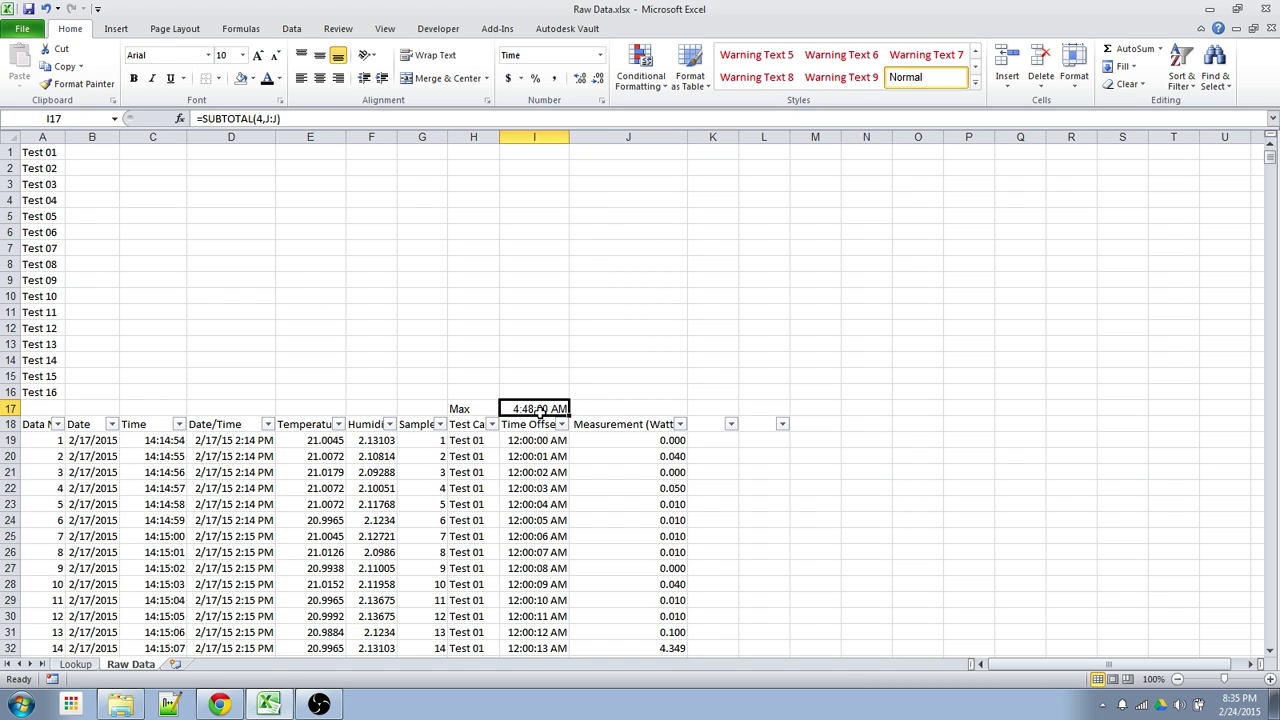
key("ctrl+1")
left_click(917, 149)
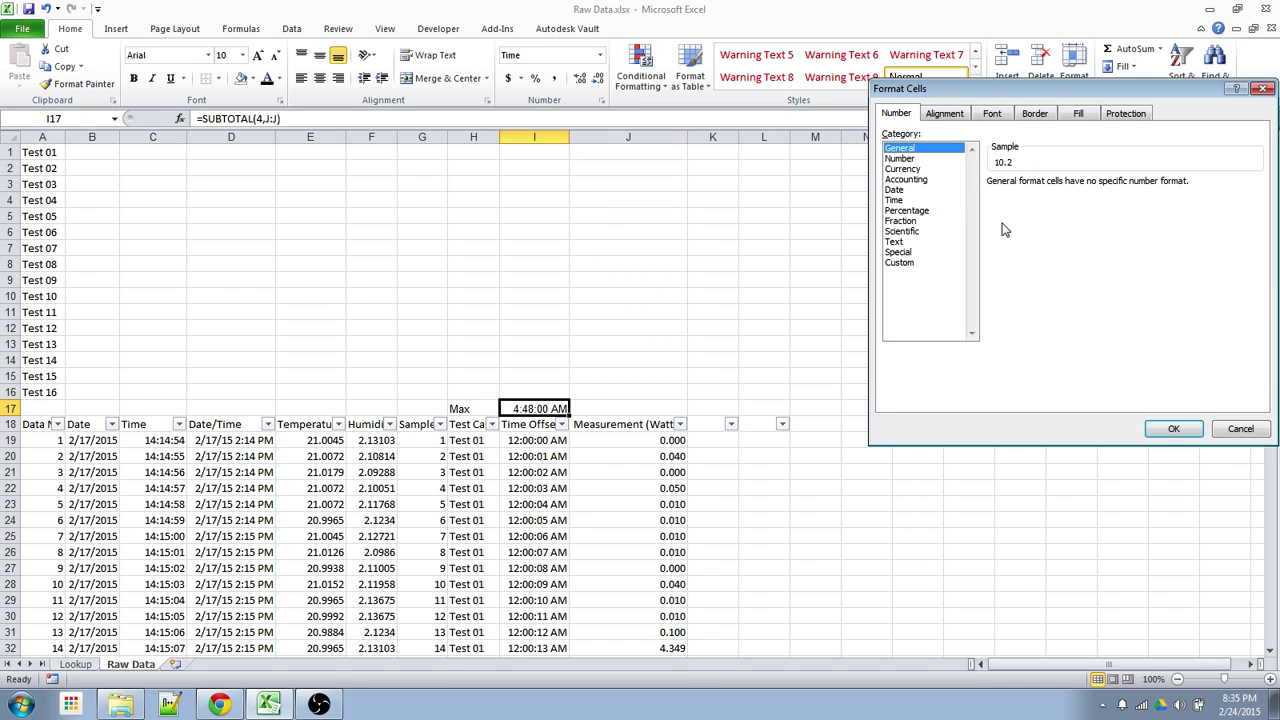
left_click(1174, 428)
left_click(620, 393)
left_click(554, 409)
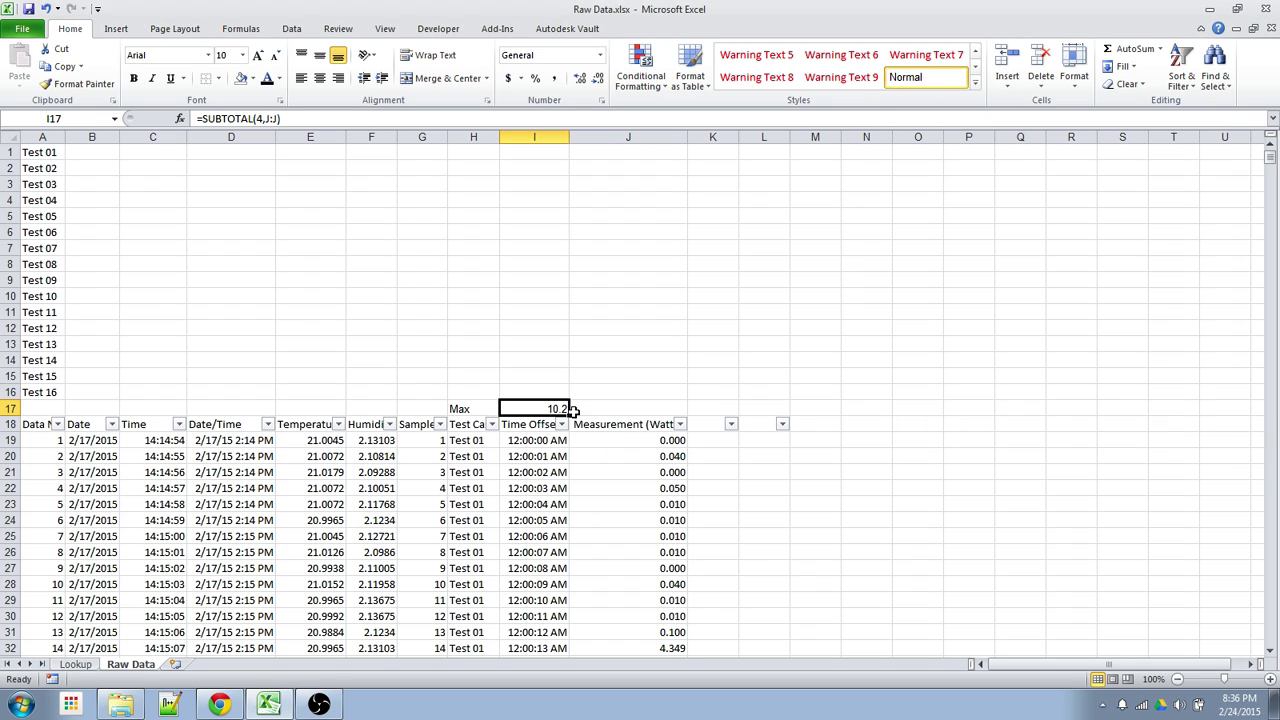
- Filter the Test Case column to show only Test 01
left_click(612, 441)
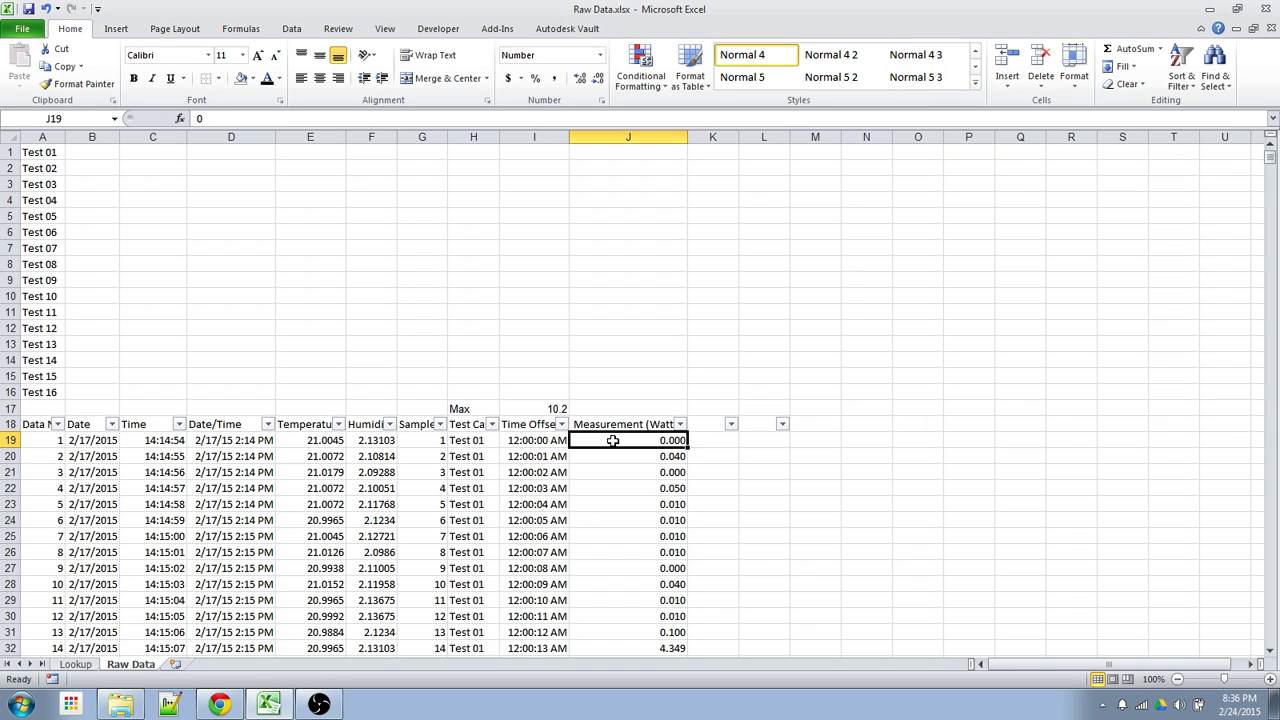
left_click(492, 424)
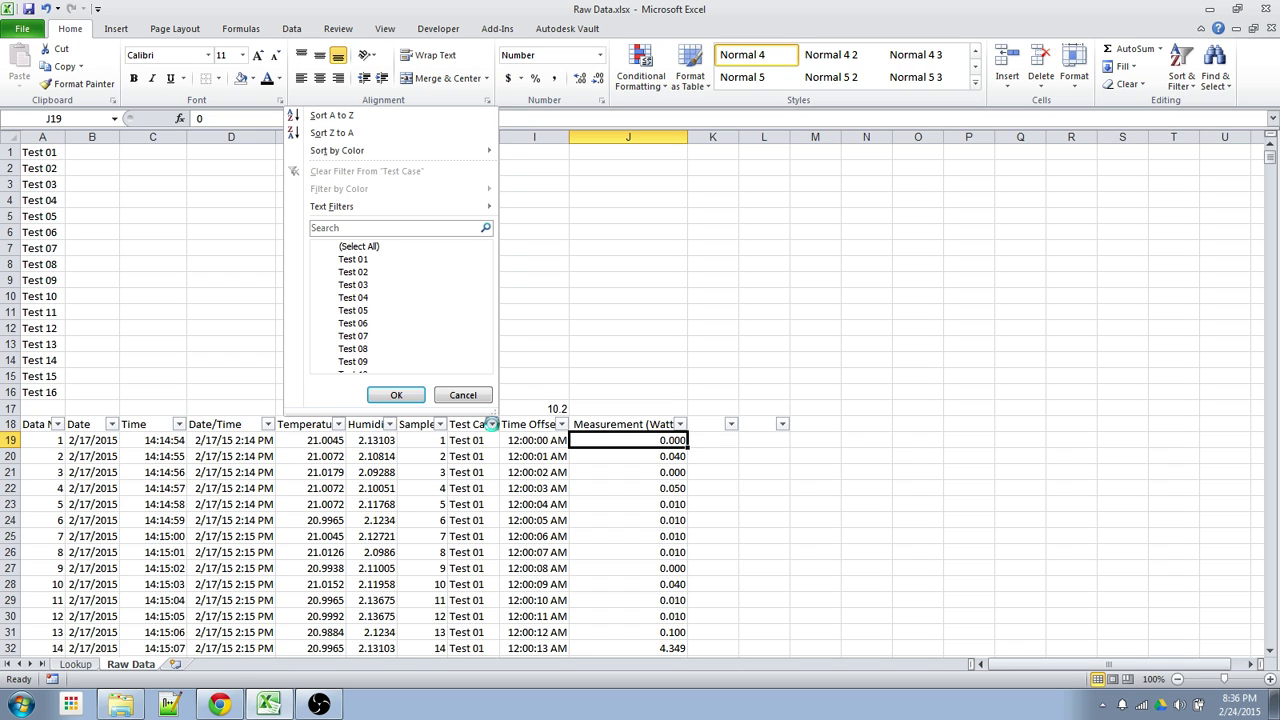
left_click(350, 246)
left_click(350, 259)
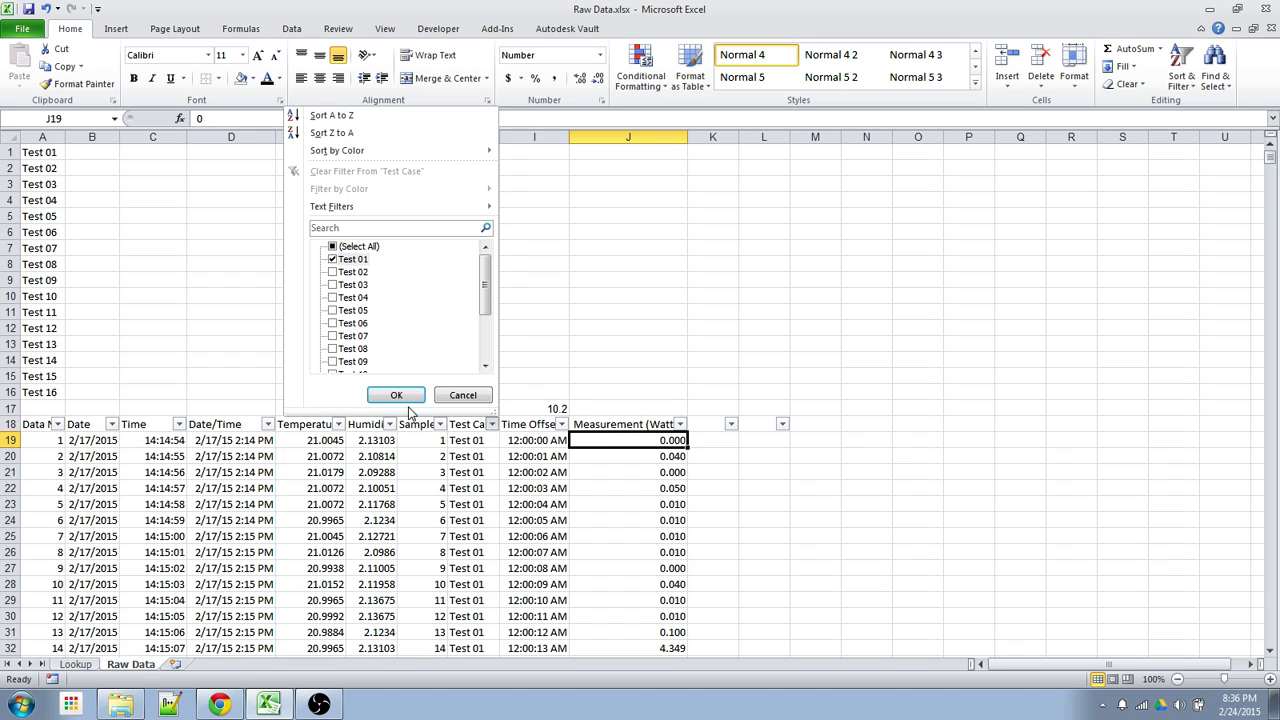
left_click(397, 396)
left_click(571, 409)
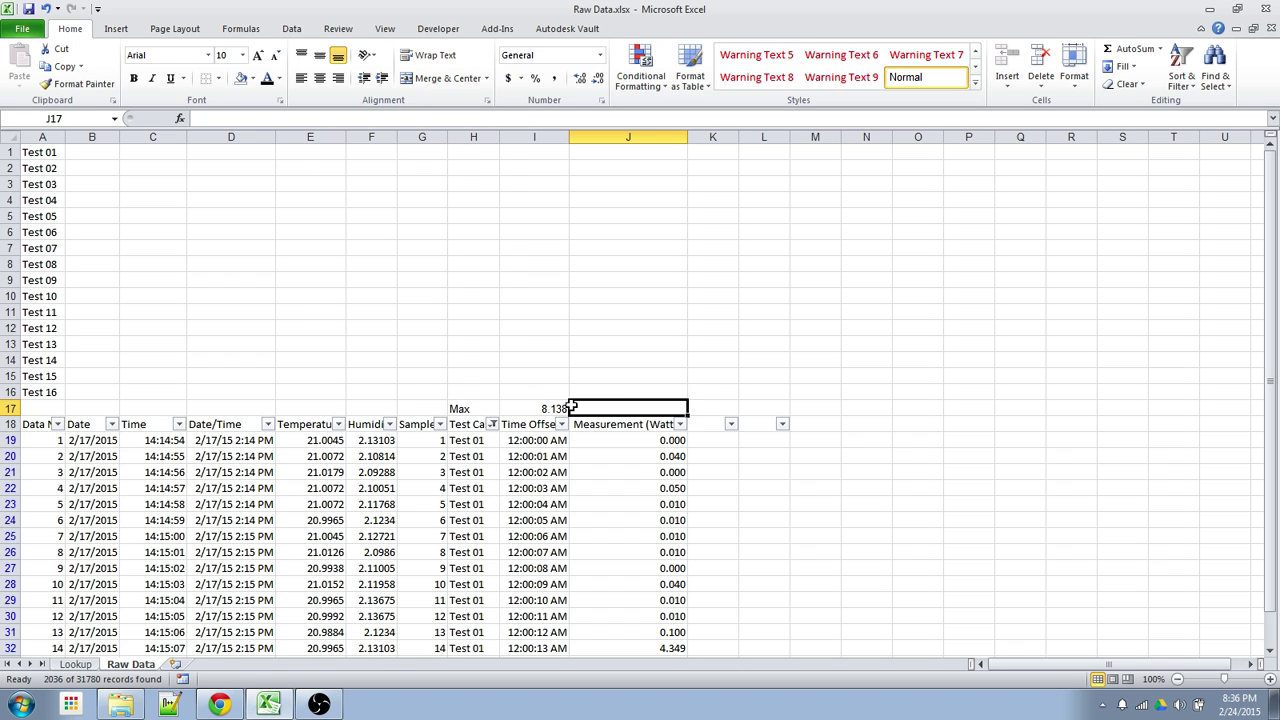
- Copy the maximum from I17 and paste it as a value into B1 beside Test 01
left_click(566, 408)
key("ctrl+c")
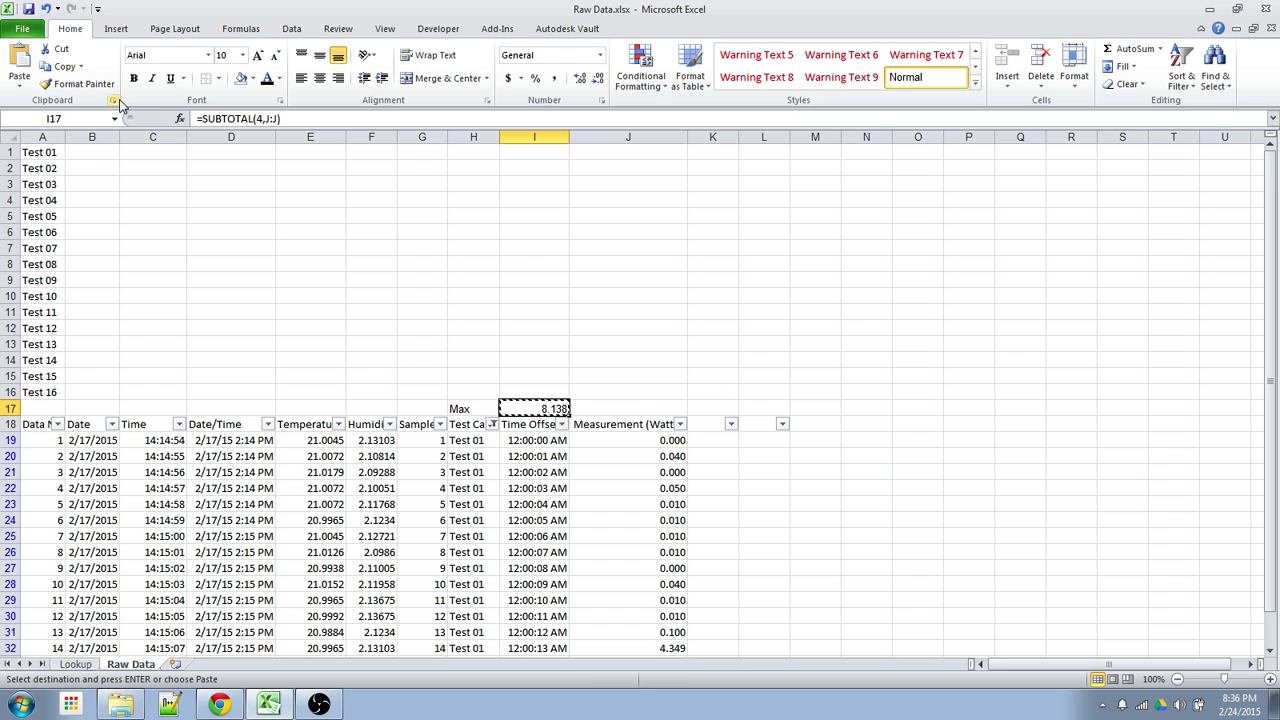
left_click(92, 166)
left_click(92, 152)
key("ctrl+v")
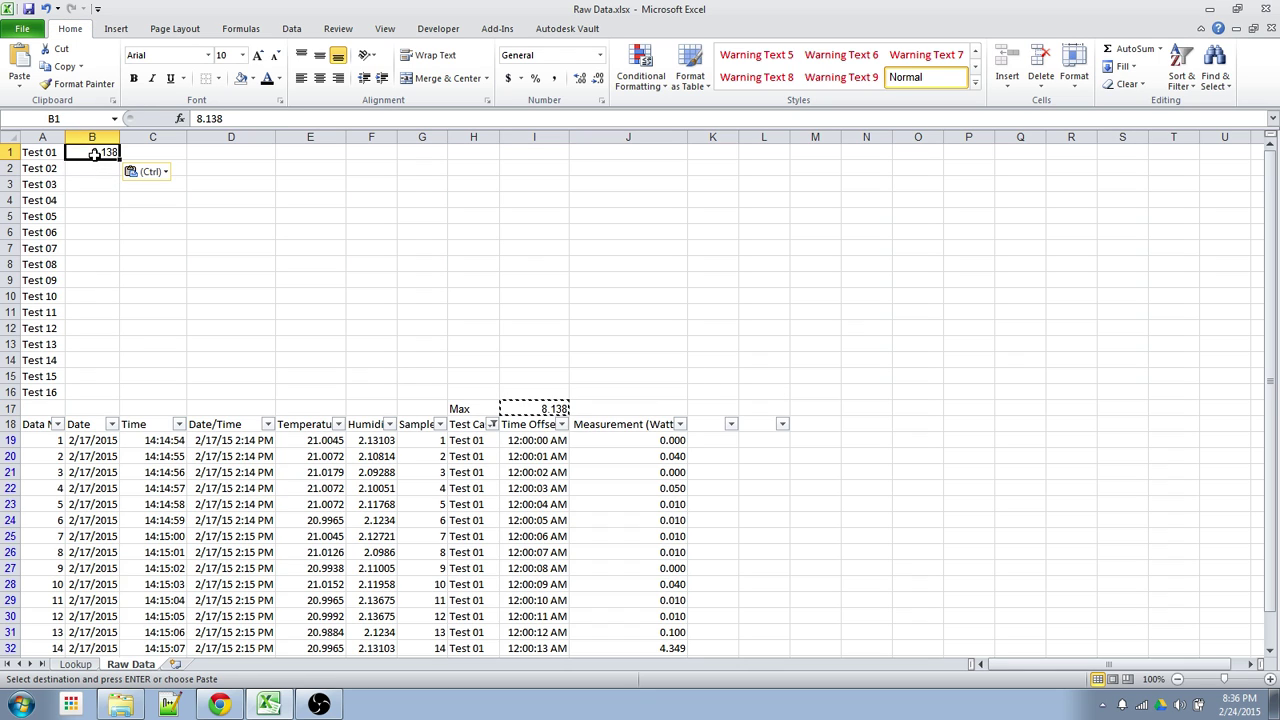
key("Escape")
- Switch the Test Case filter from Test 01 to only Test 02
left_click(493, 425)
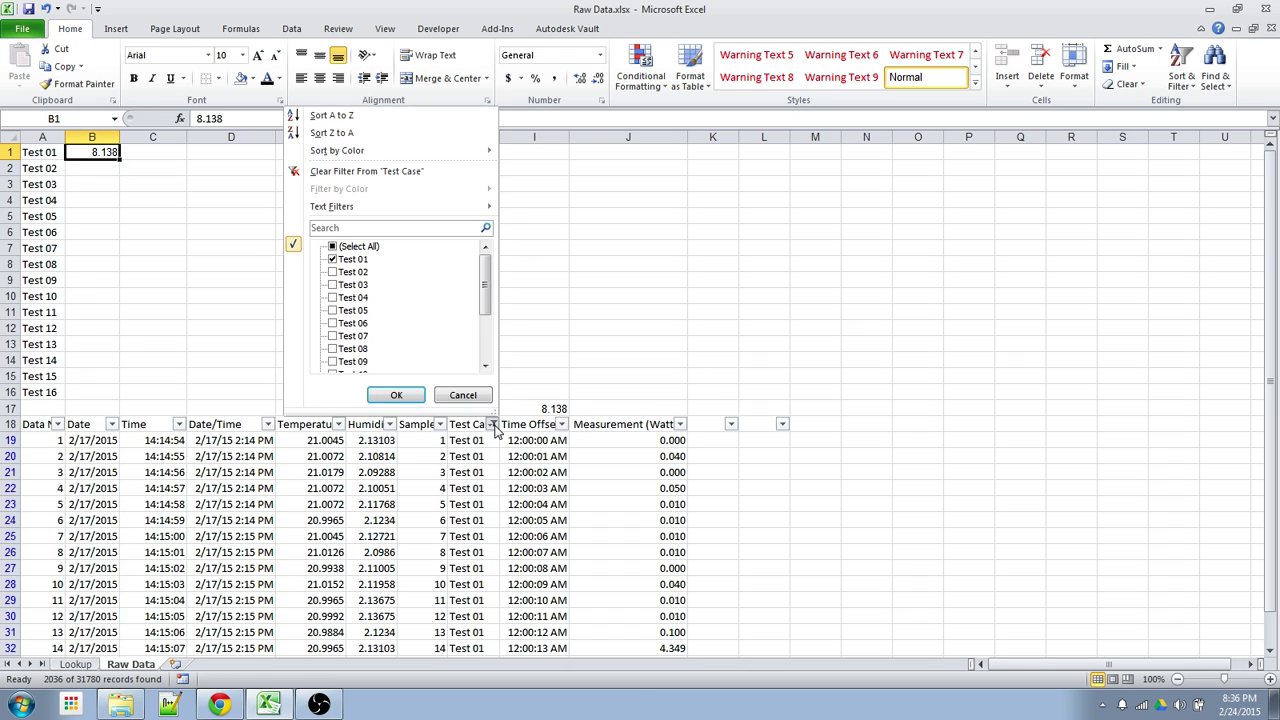
left_click(352, 259)
left_click(352, 272)
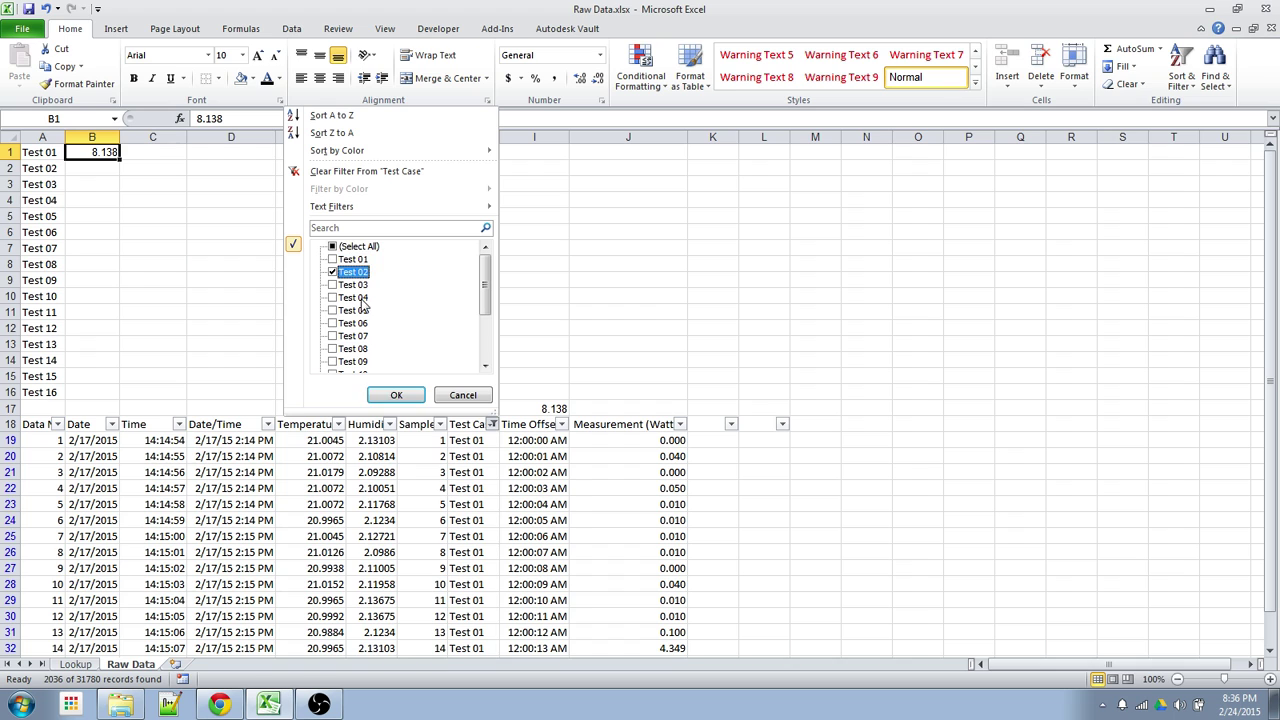
left_click(396, 395)
- Copy the maximum from I17 and paste it as a value into B2 beside Test 02
left_click(560, 408)
key("ctrl+c")
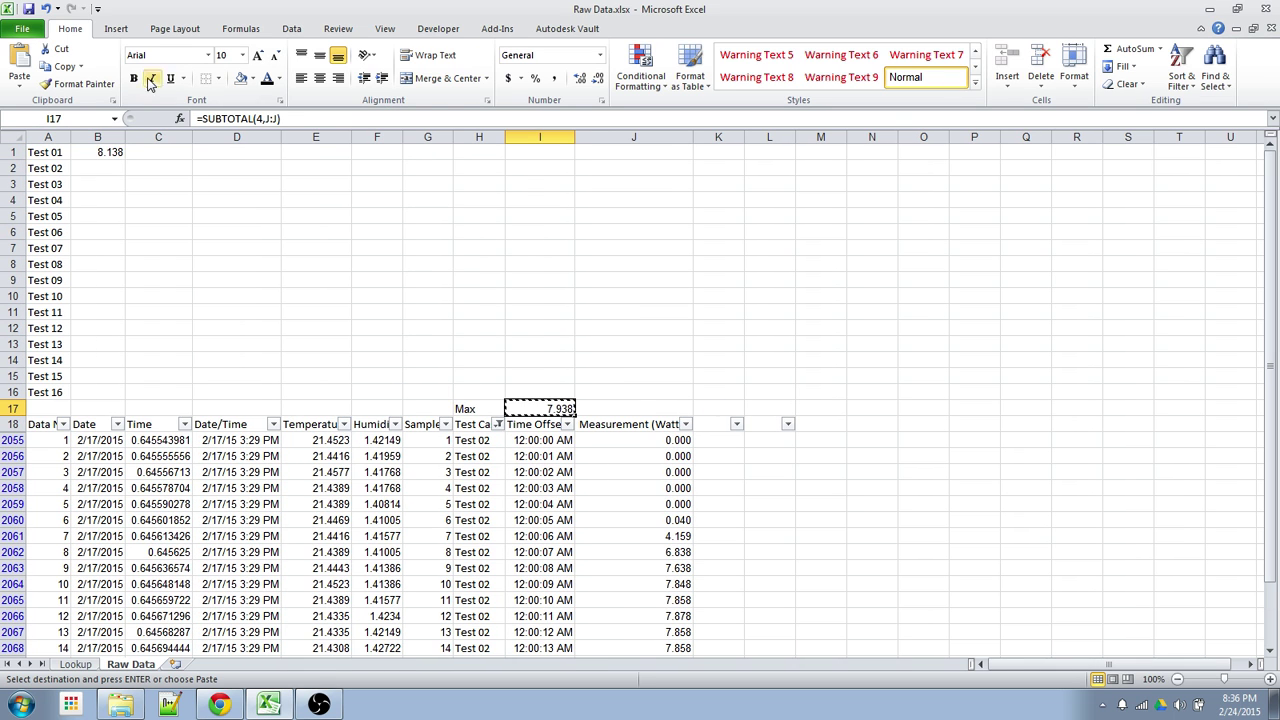
left_click(110, 172)
key("alt+h")
key("v")
key("v")
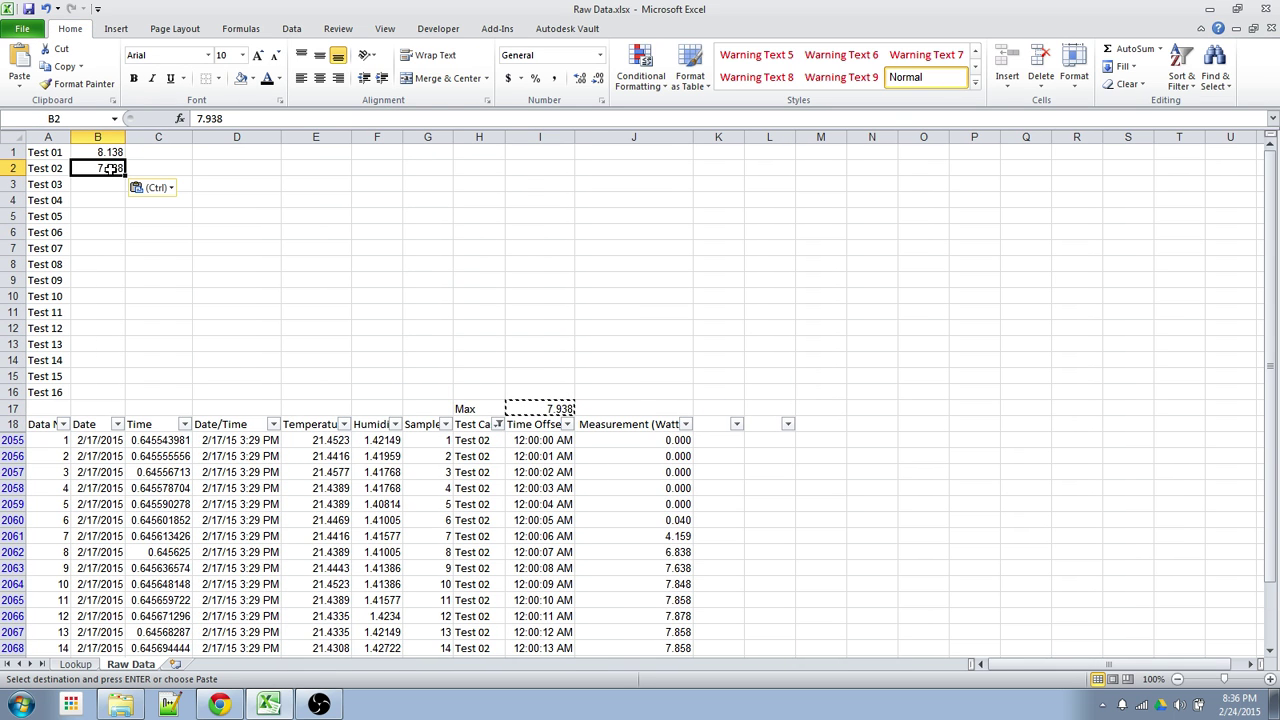
- Copy the maximum values in B2:B17 of the Lookup sheet into the Raw Data sheet starting at B1
left_click(76, 664)
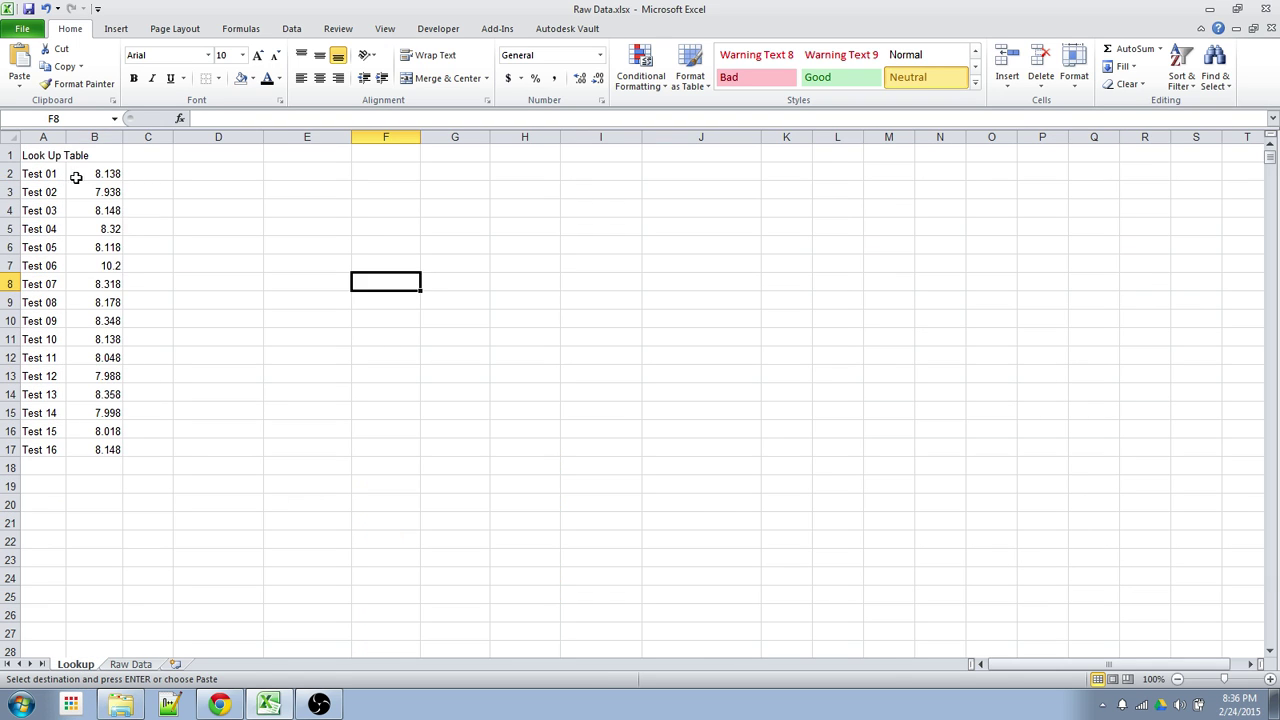
left_click_drag(88, 174, 100, 449)
key("ctrl+c")
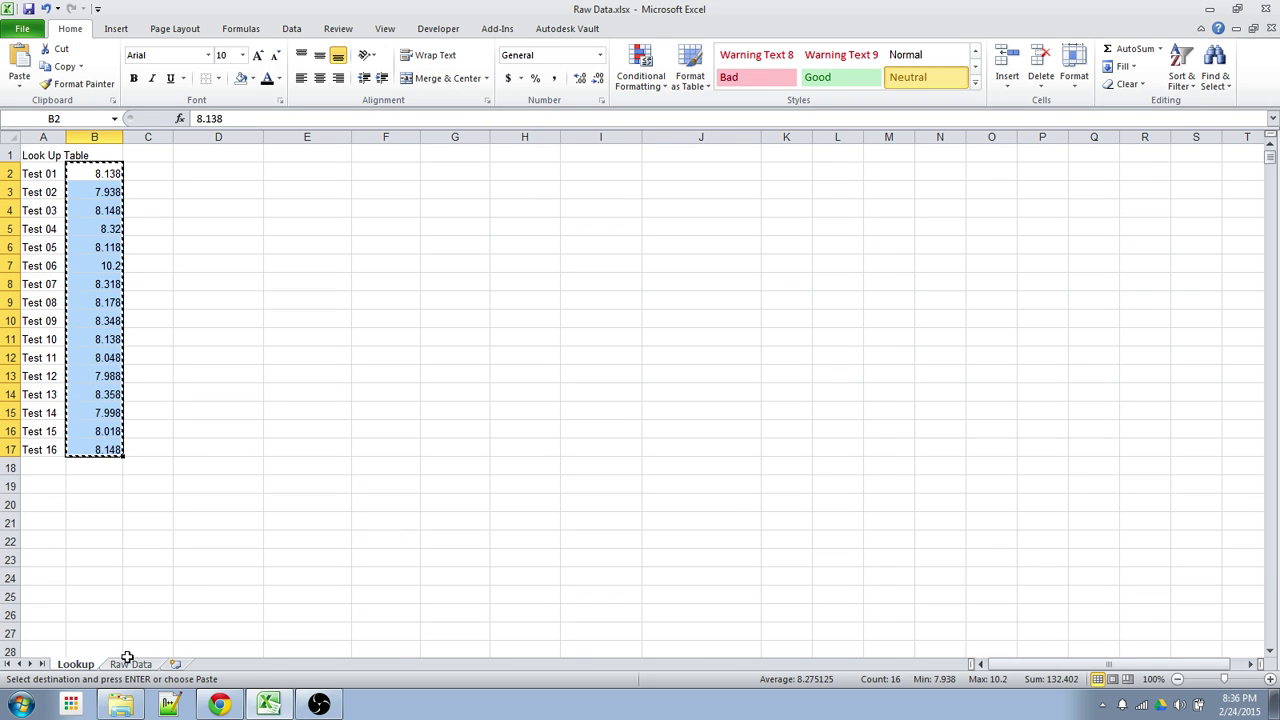
left_click(130, 664)
left_click(100, 152)
key("ctrl+v")
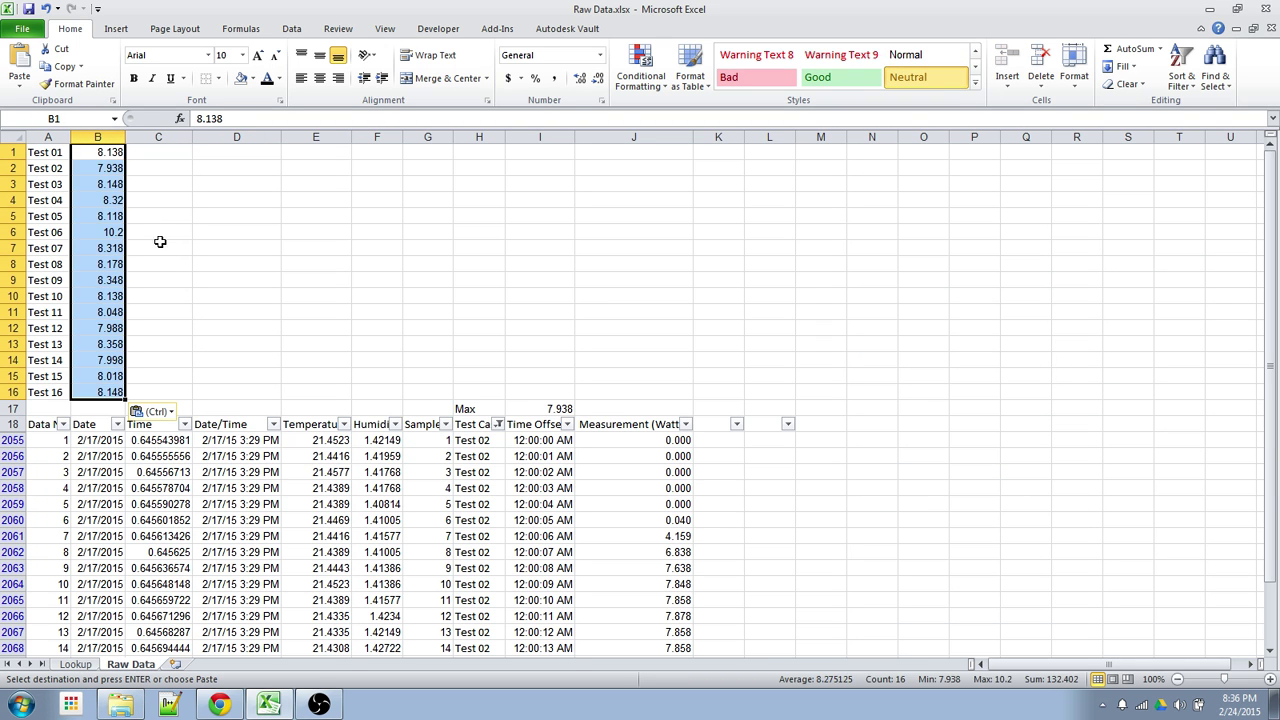
left_click(158, 247)
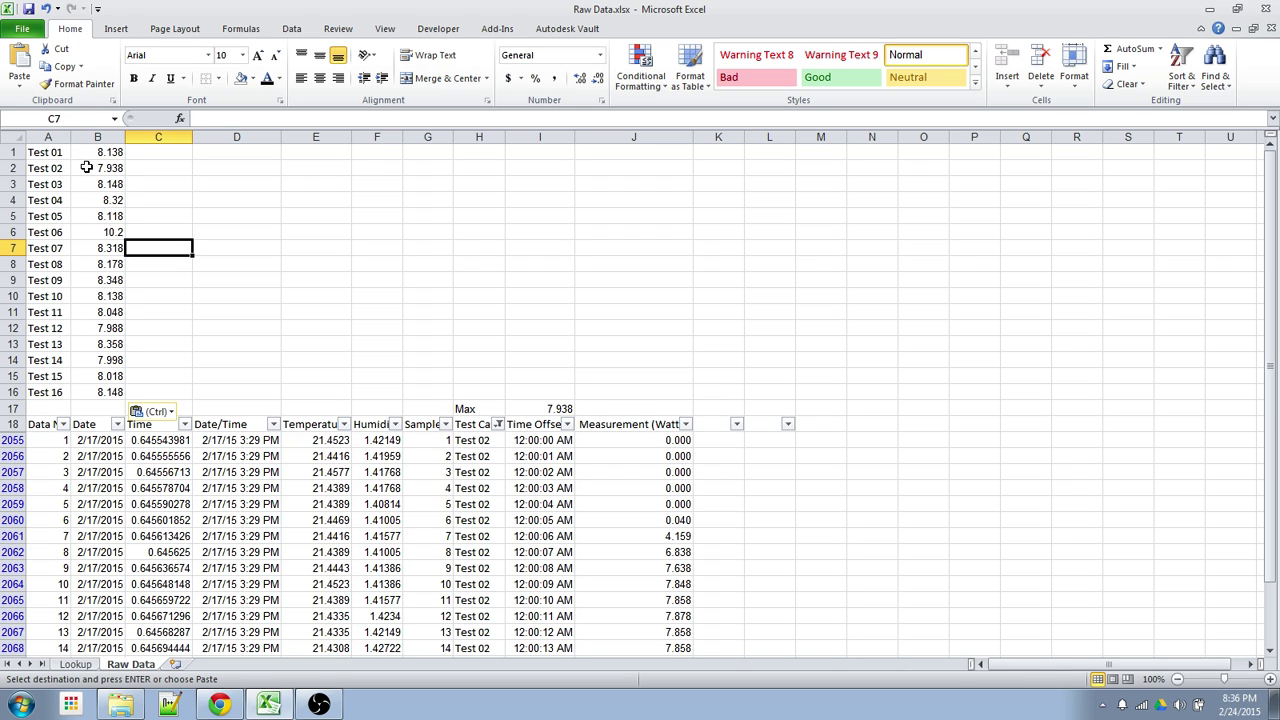
- Reset the Test Case filter to include all test cases
left_click_drag(52, 150, 82, 390)
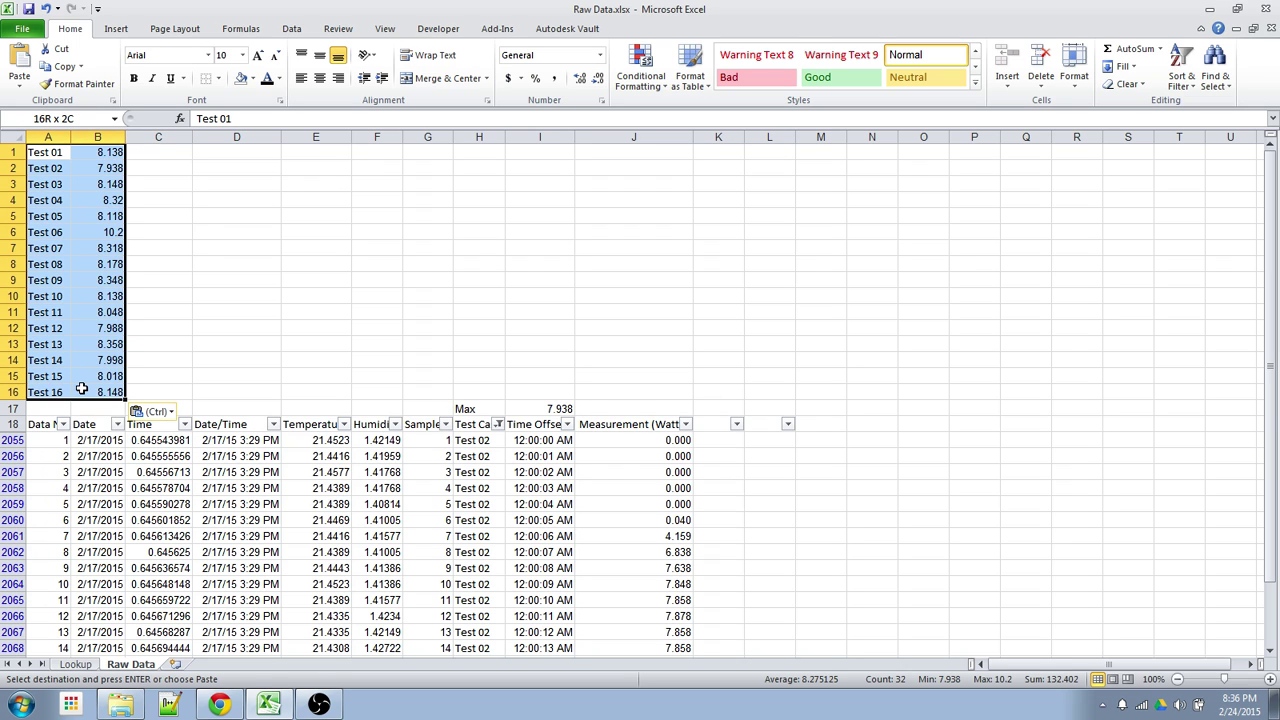
left_click(497, 424)
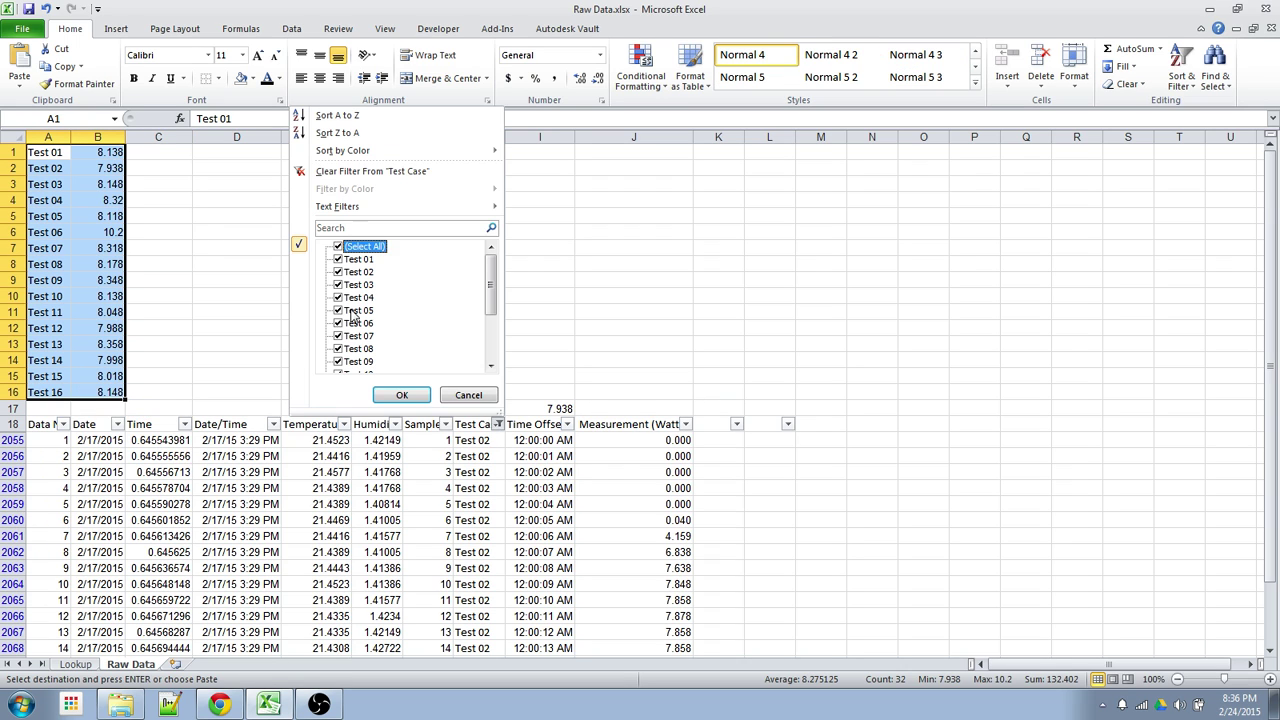
left_click(401, 395)
- Widen column K and enter the header Normalized Meas. in K18
left_click(700, 425)
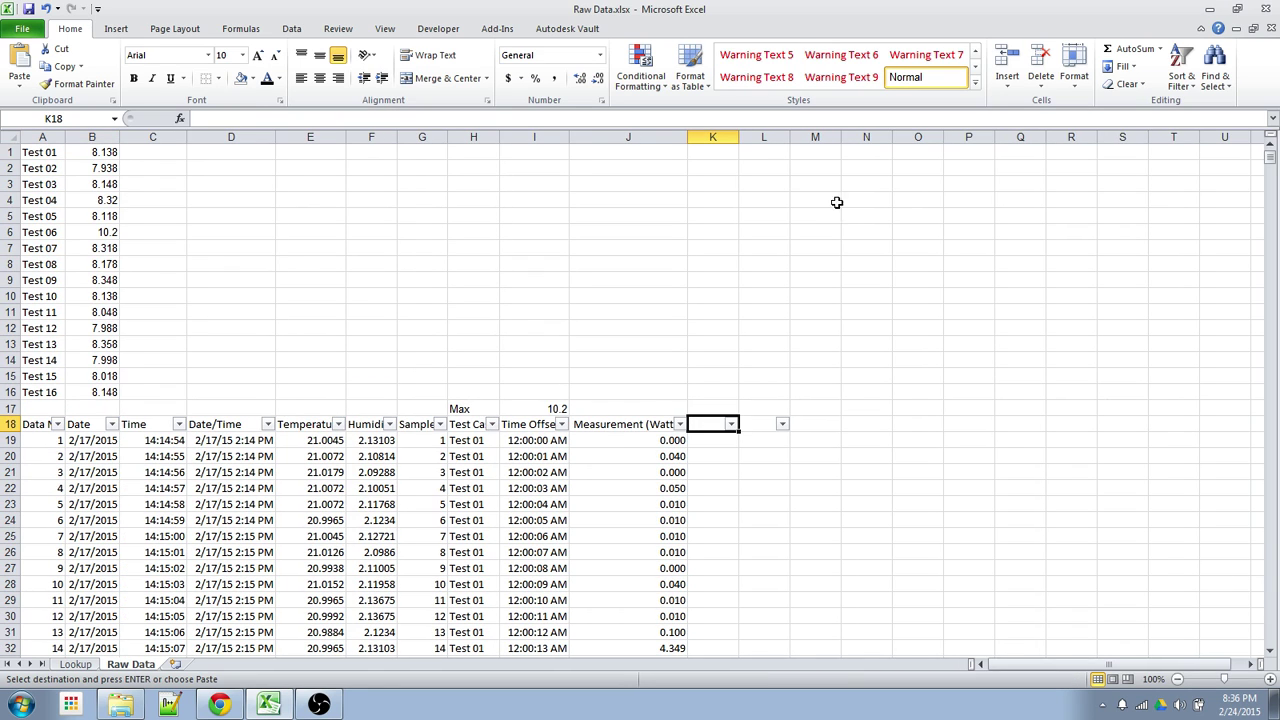
left_click_drag(734, 136, 786, 136)
type("N")
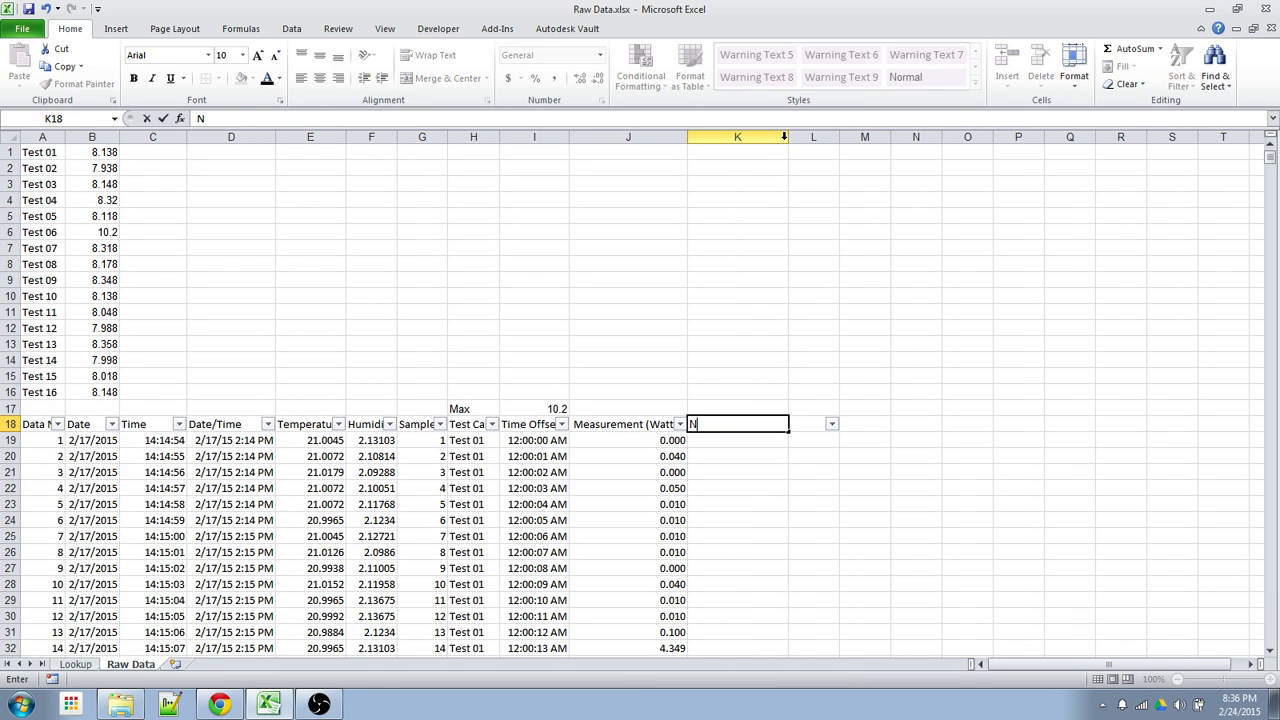
type("ormalized Meas.")
key("Return")
- Enter the formula =J19/VLOOKUP(H19,$A$1:$B$16,2,false) in K19 to divide the measurement by its test case's maximum
type("=")
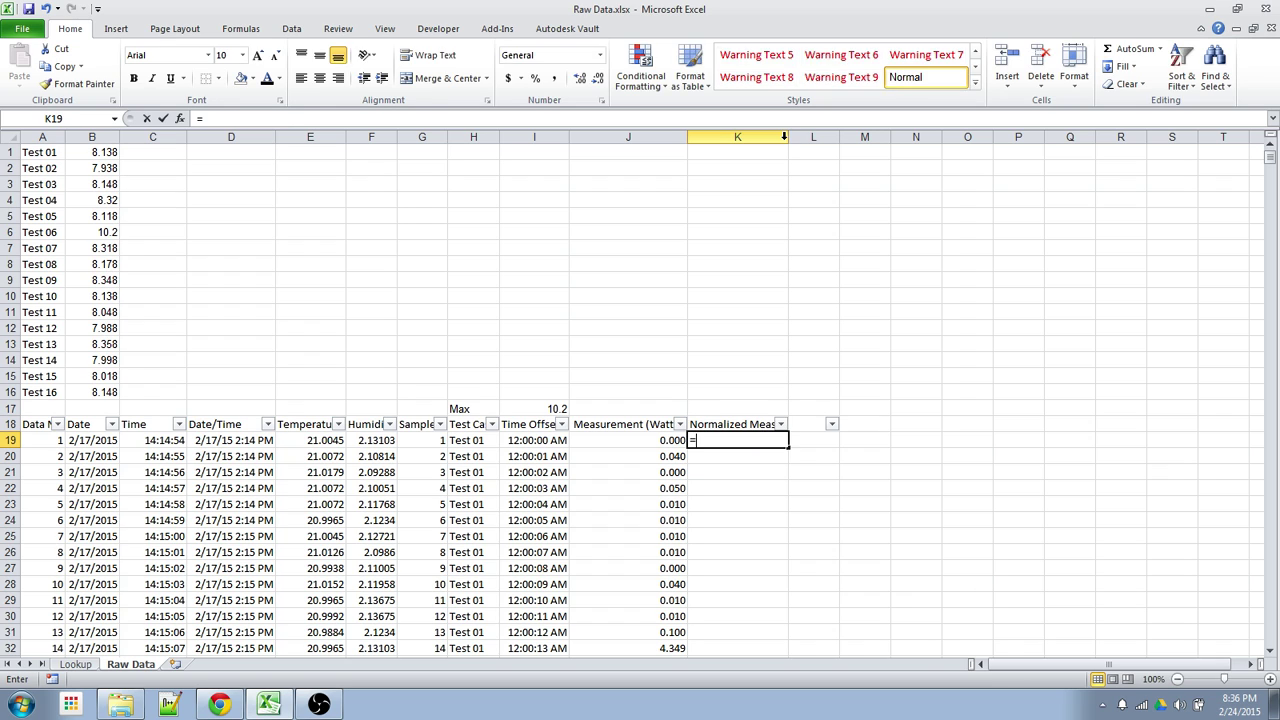
key("Left")
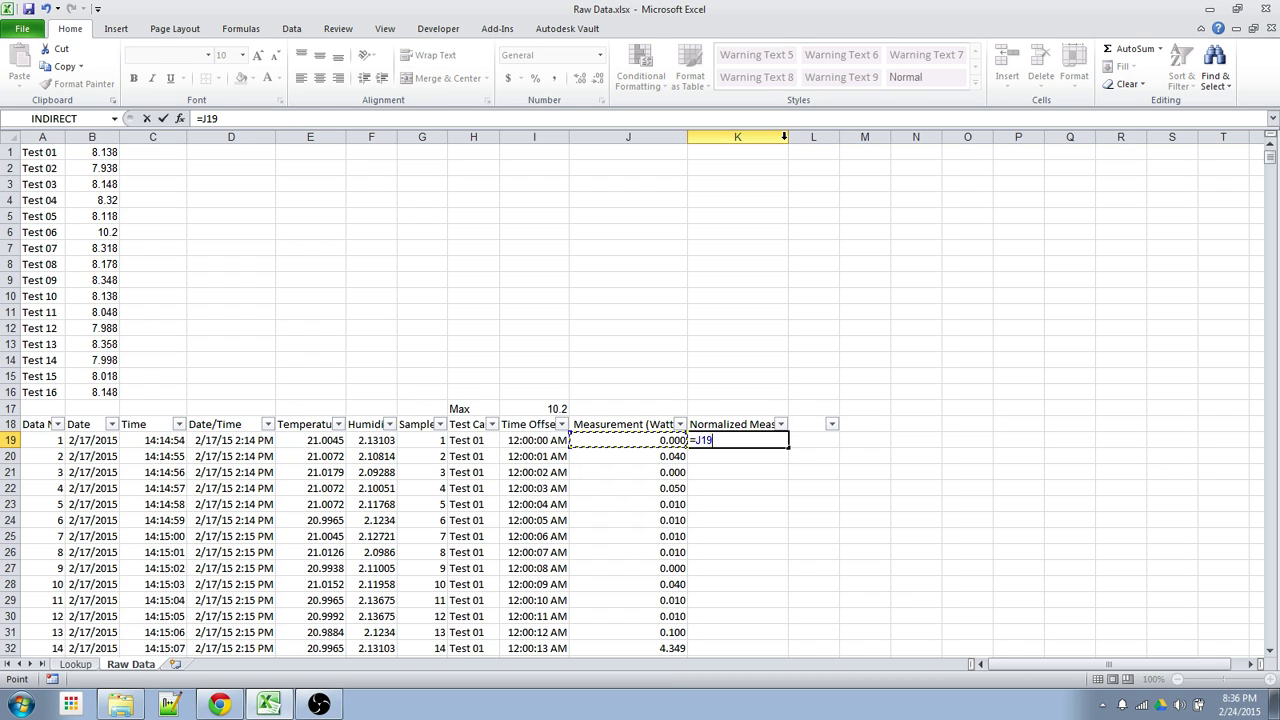
type("/vlo")
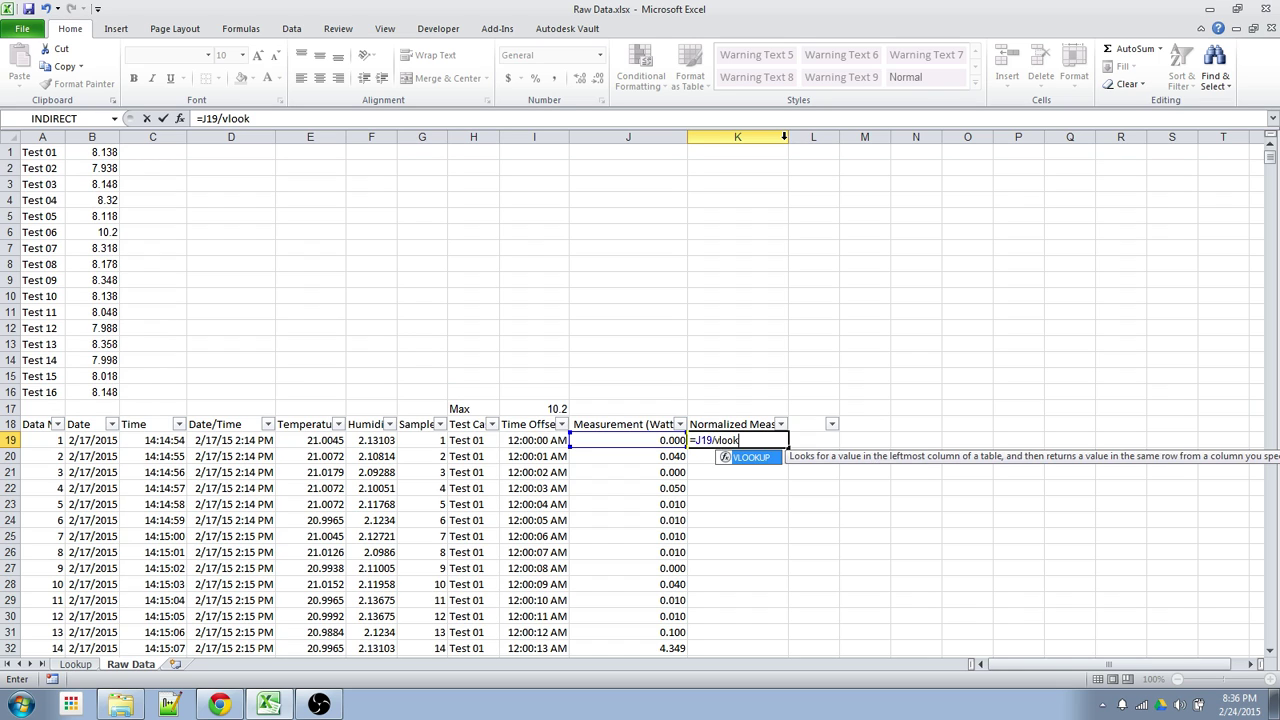
type("ok")
key("Tab")
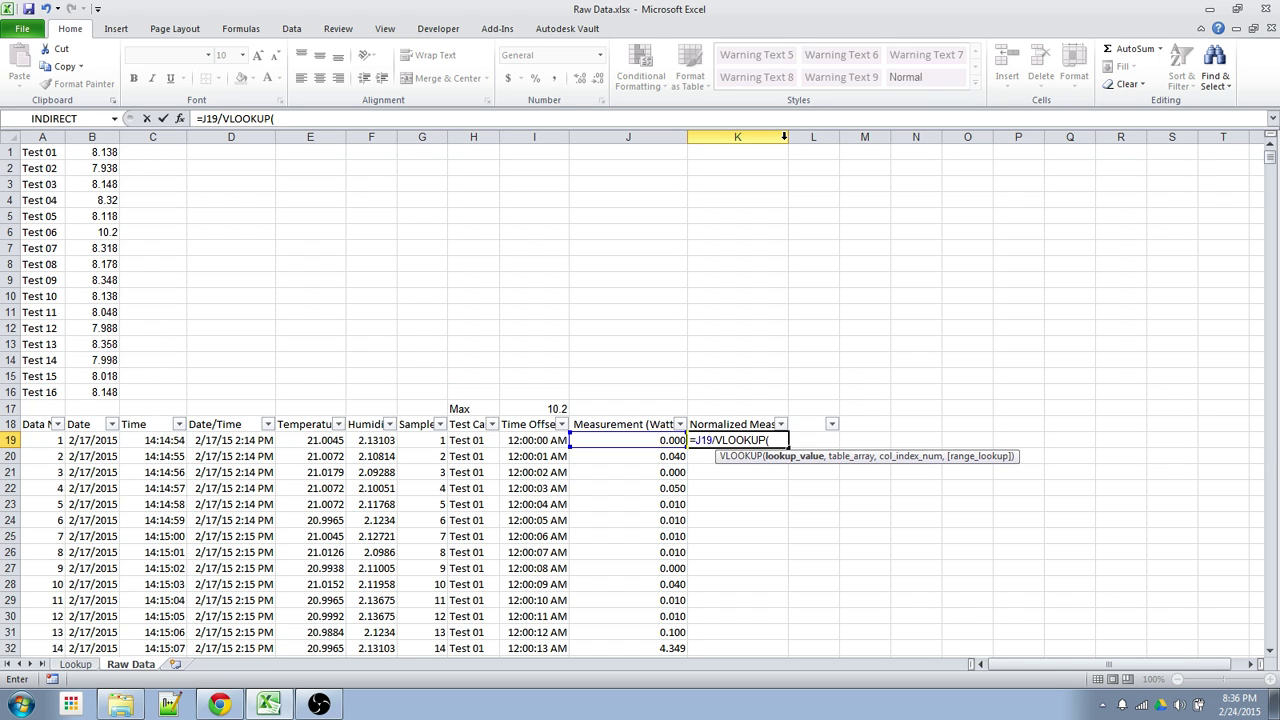
left_click(666, 440)
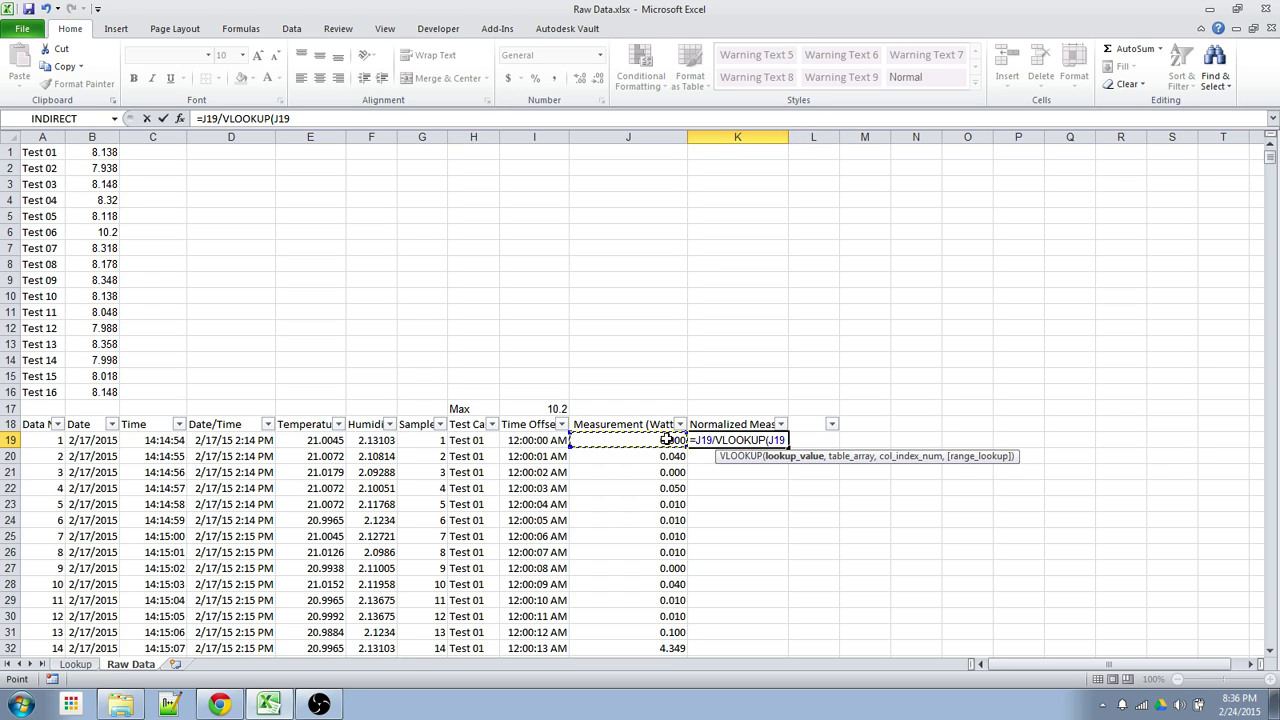
key("Left")
key("Left")
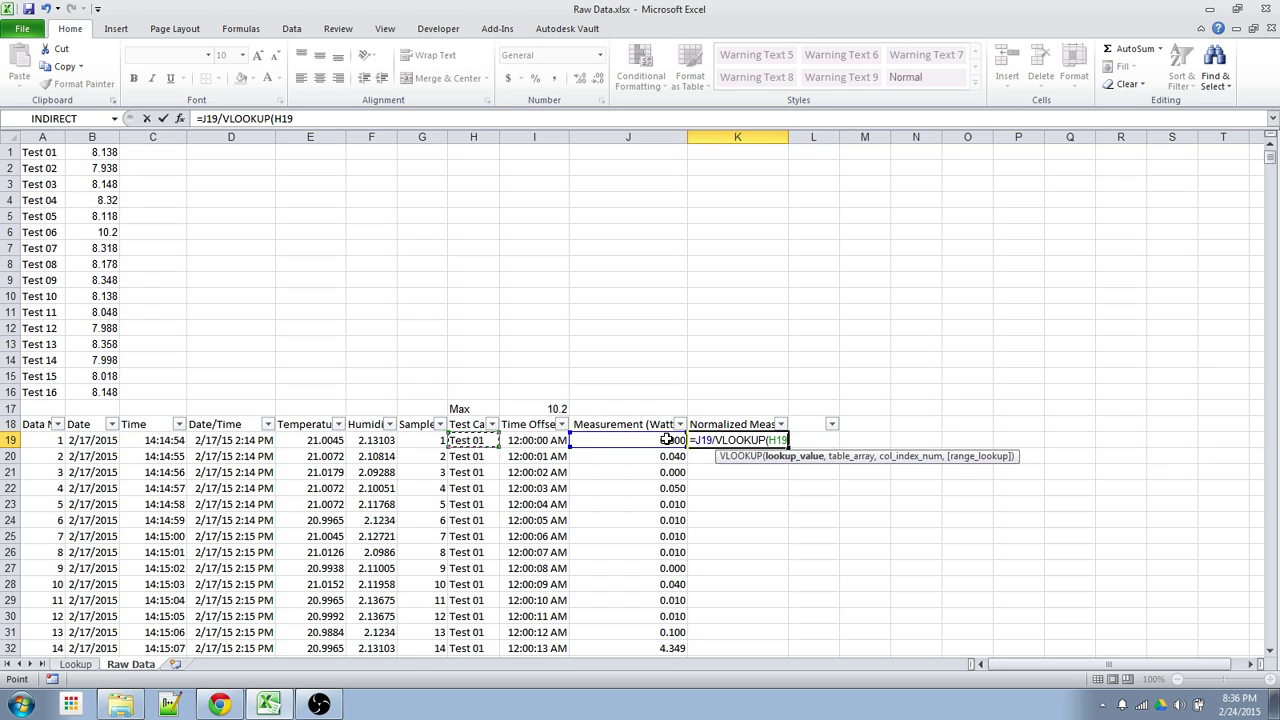
type(",")
left_click_drag(33, 152, 84, 391)
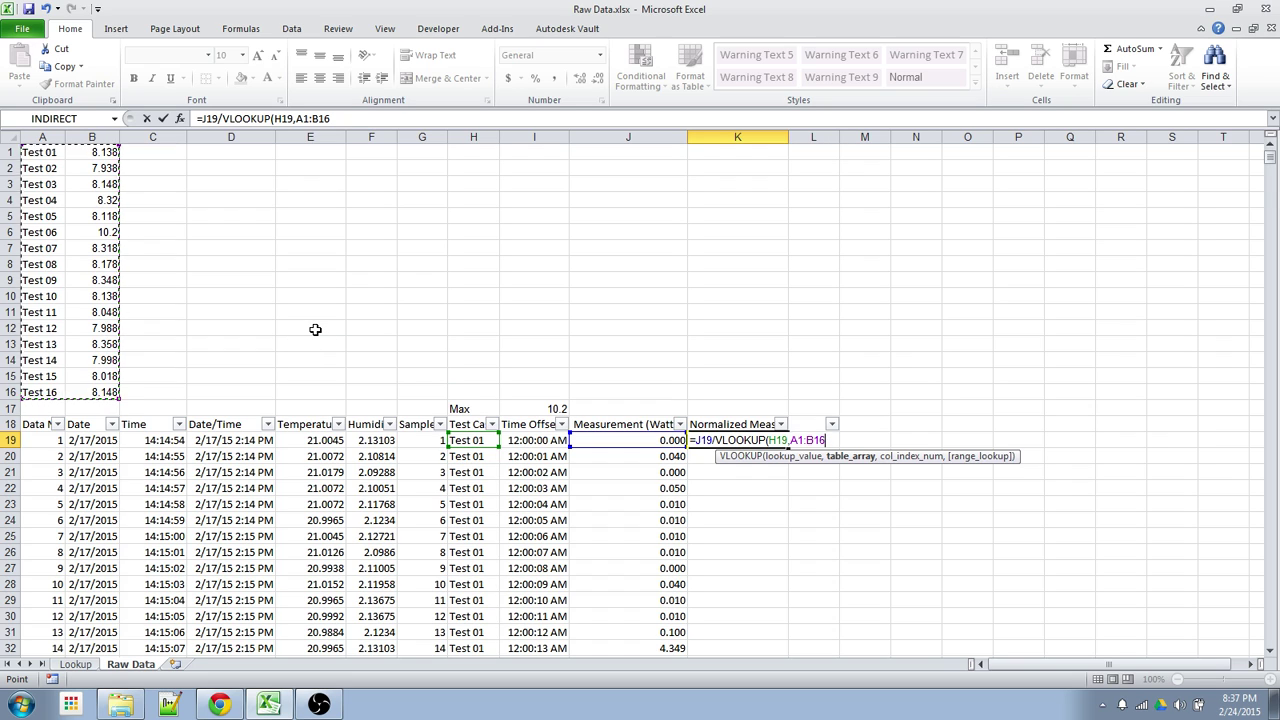
key("F4")
type(",")
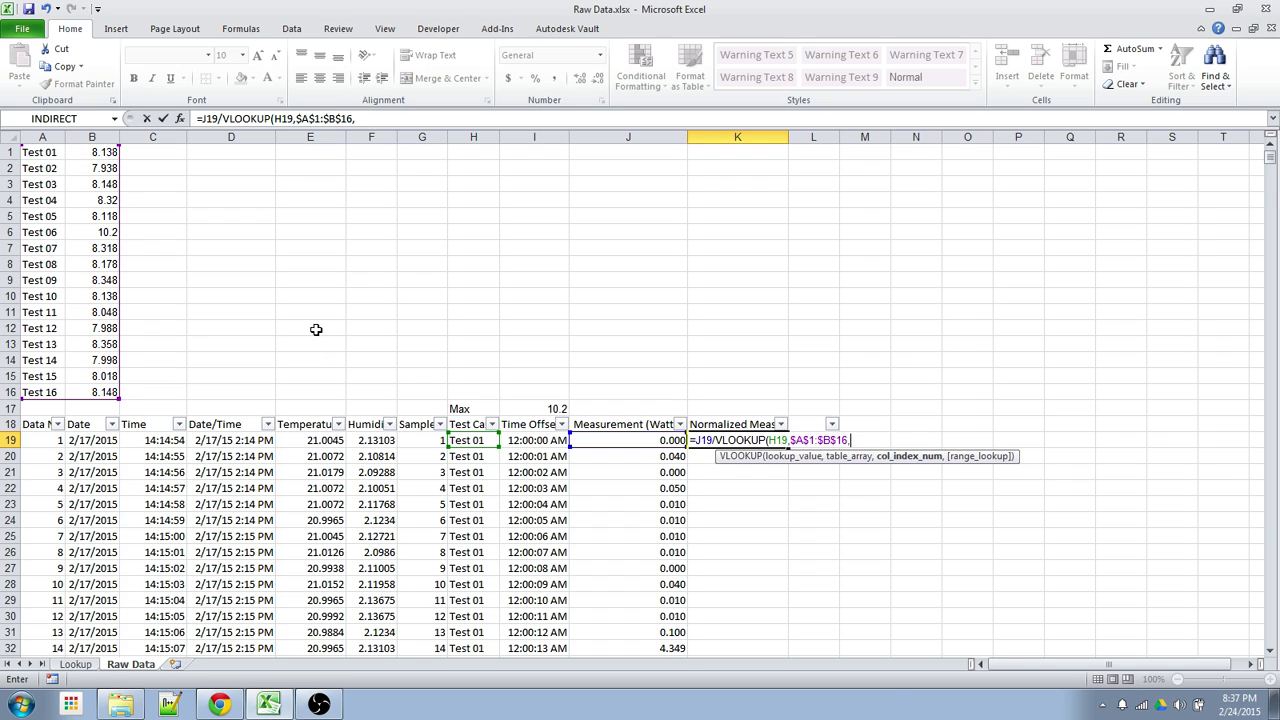
type("2,false")
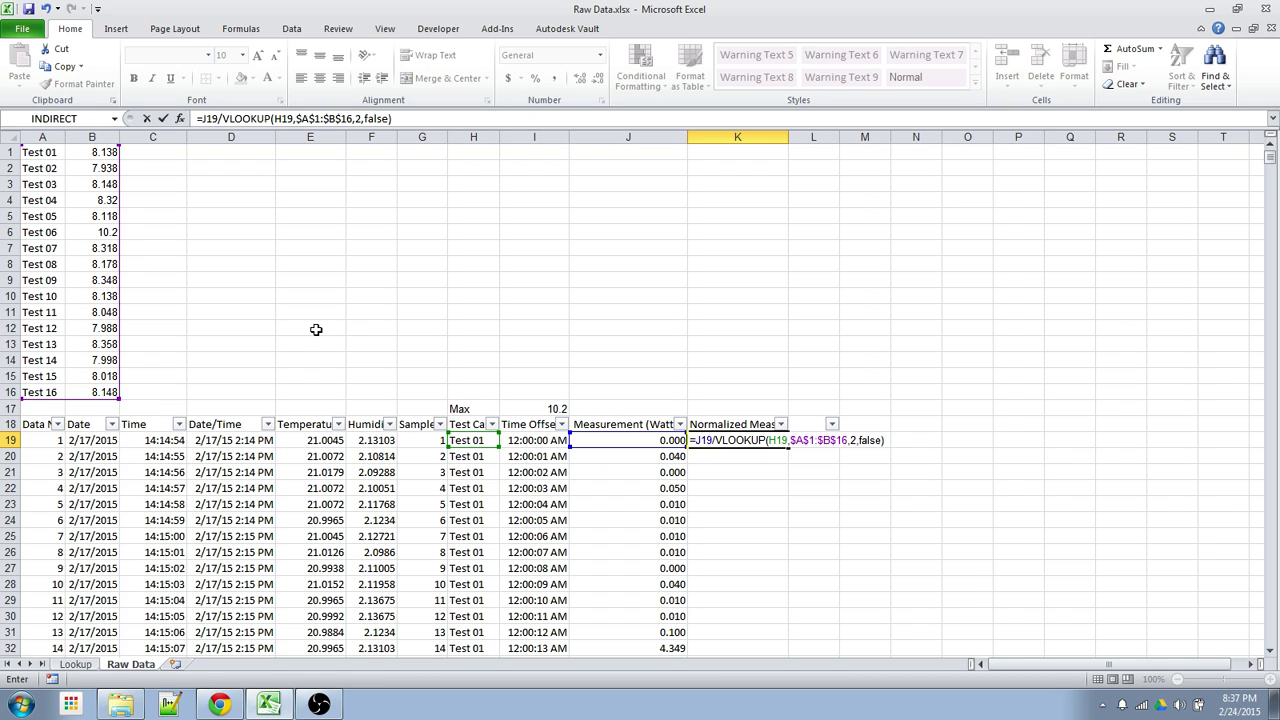
key("Return")
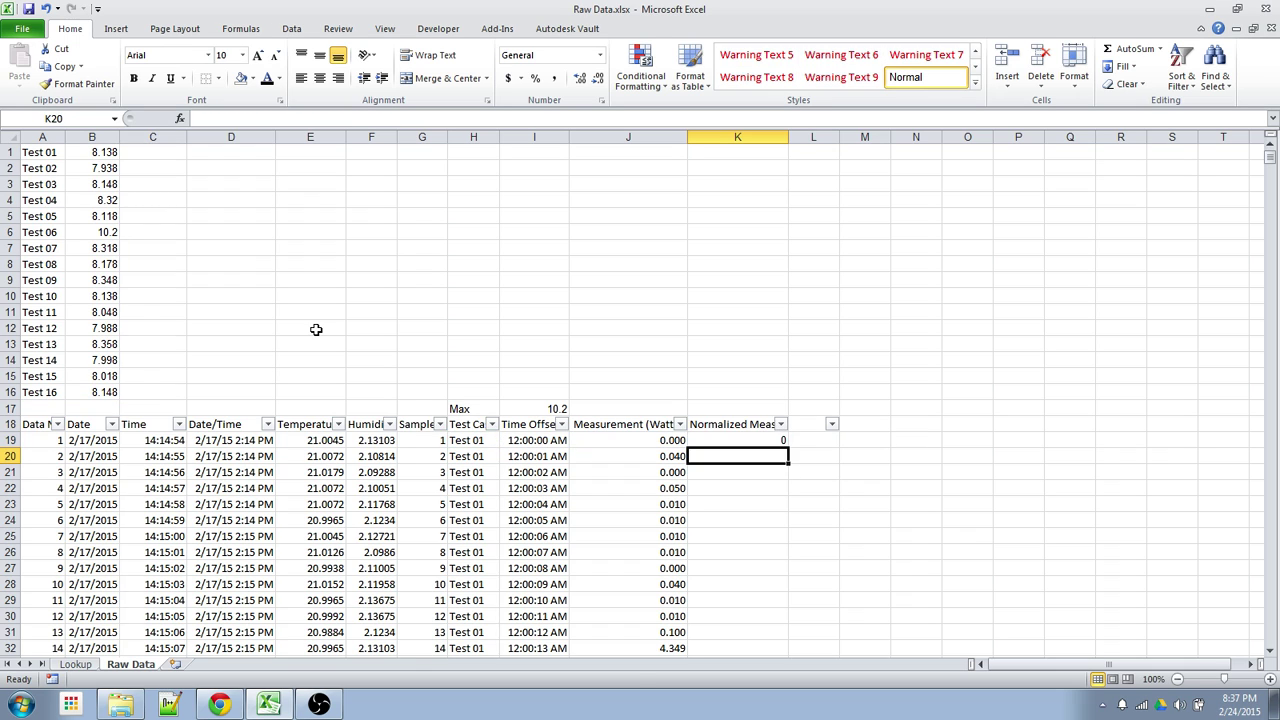
- Copy the normalization formula from K19 down column K to the last data row
key("Up")
key("ctrl+c")
key("Down")
key("ctrl+v")
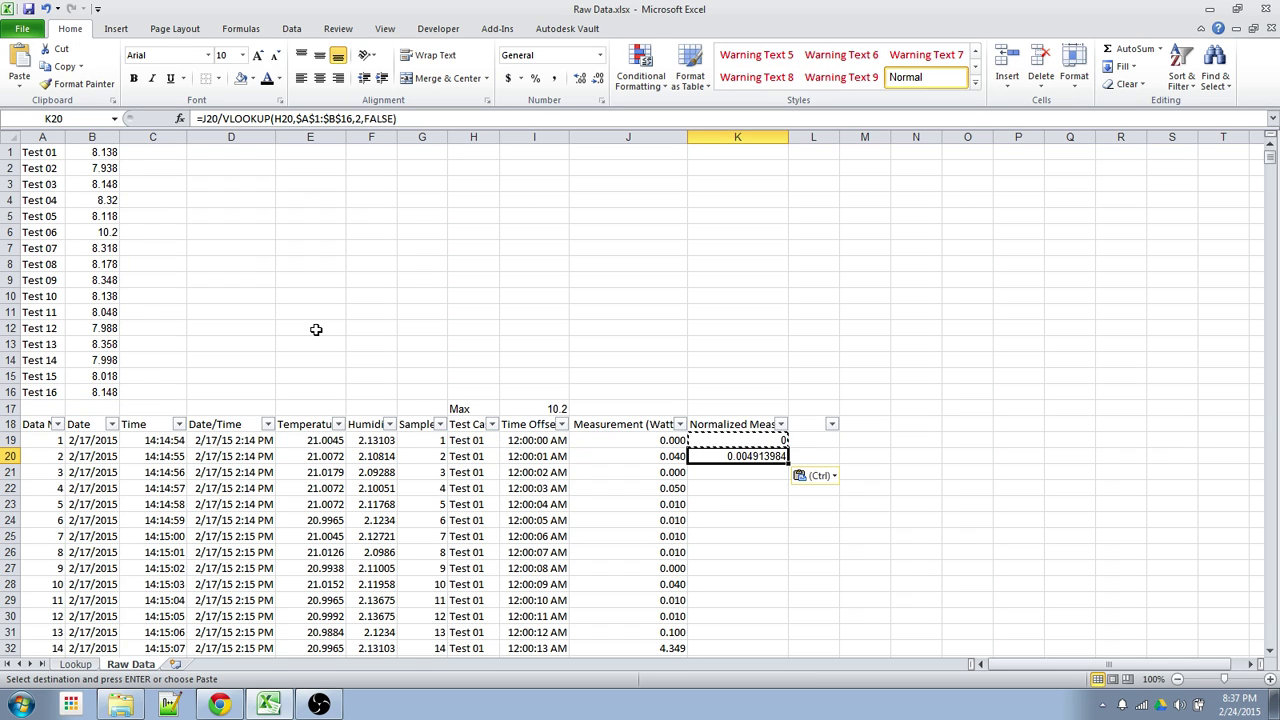
key("Left")
key("ctrl+Down")
key("Right")
key("ctrl+shift+Up")
key("ctrl+v")
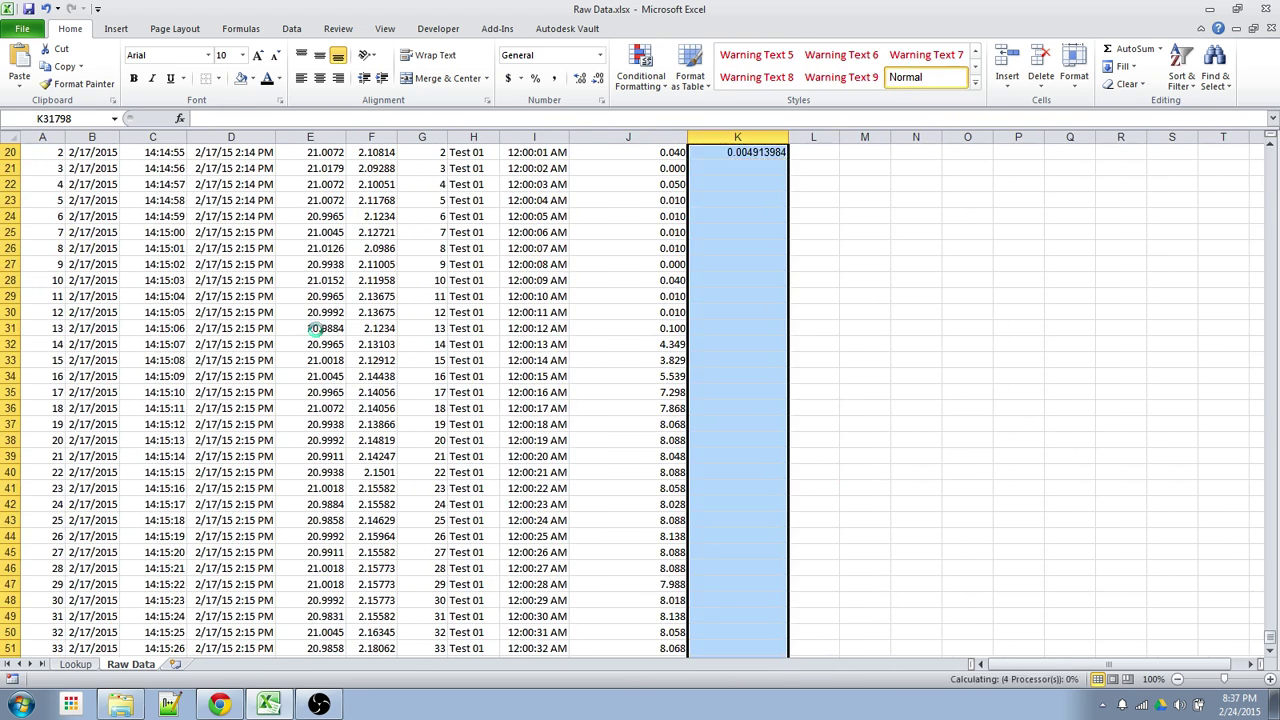
key("ctrl+Up")
key("ctrl+Up")
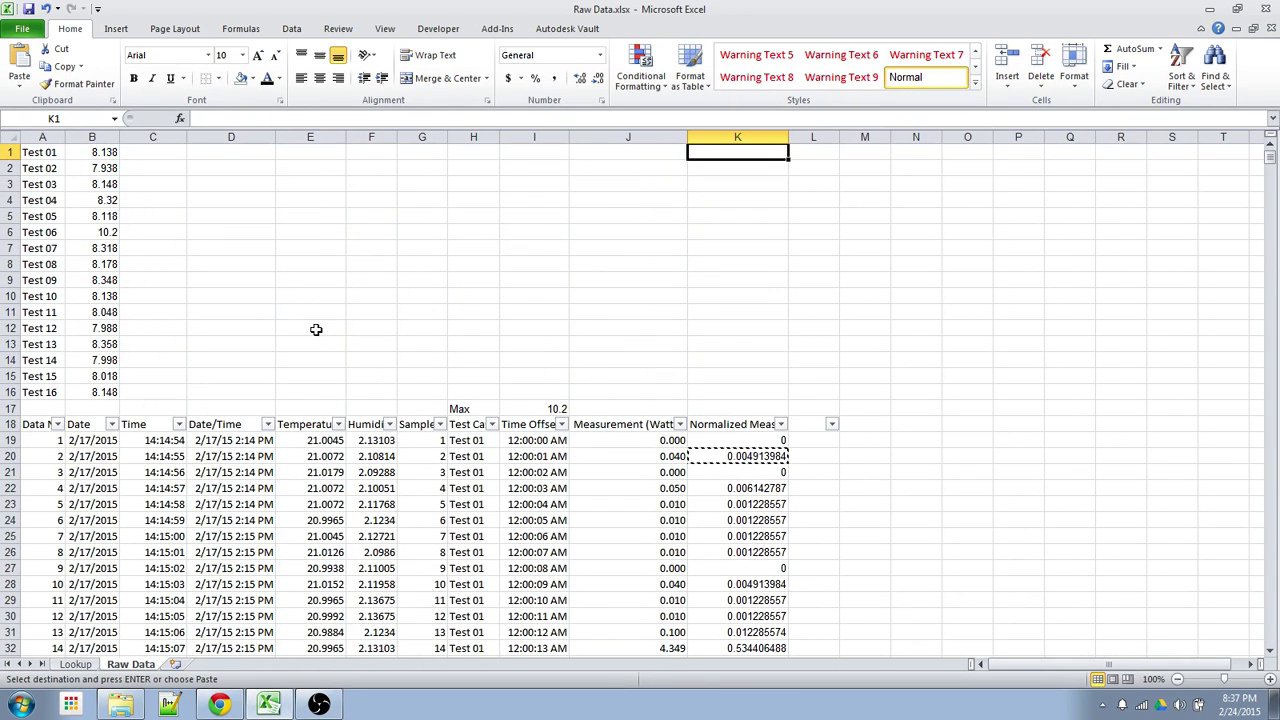
key("Escape")
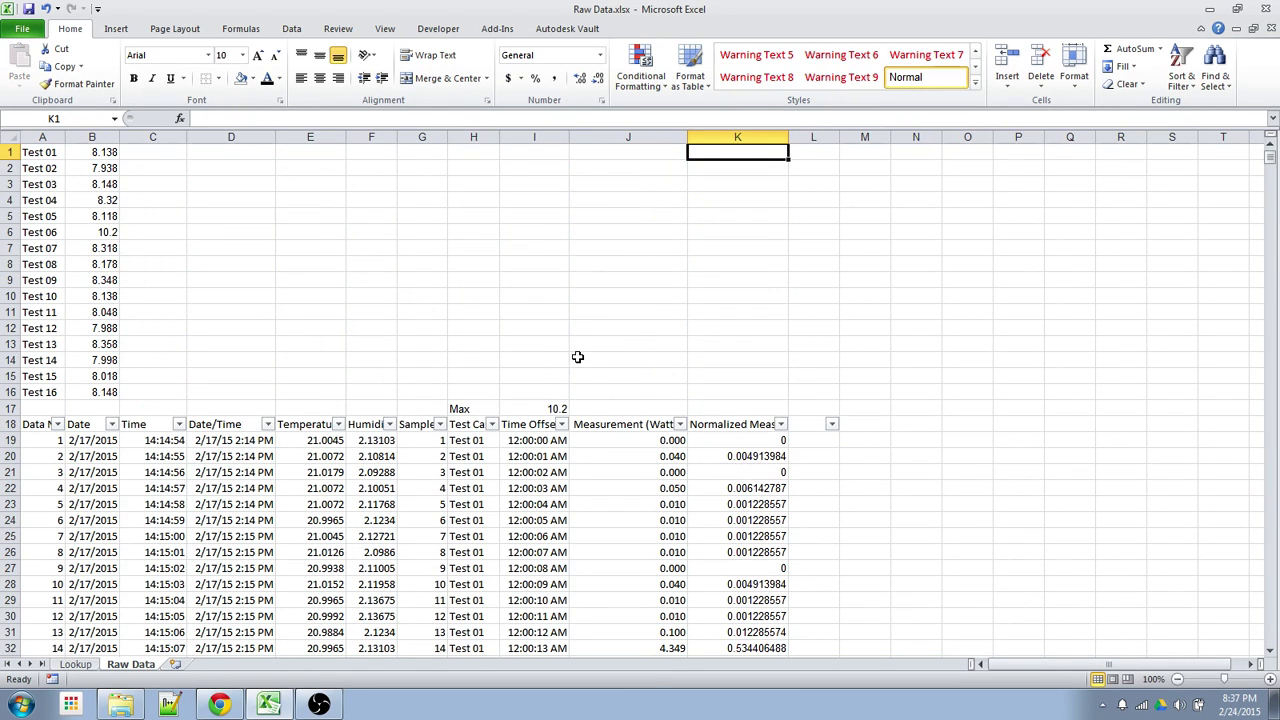
- Check the value range in the Normalized Meas. filter list, and filter the column to show only rows equal to 1
left_click(781, 424)
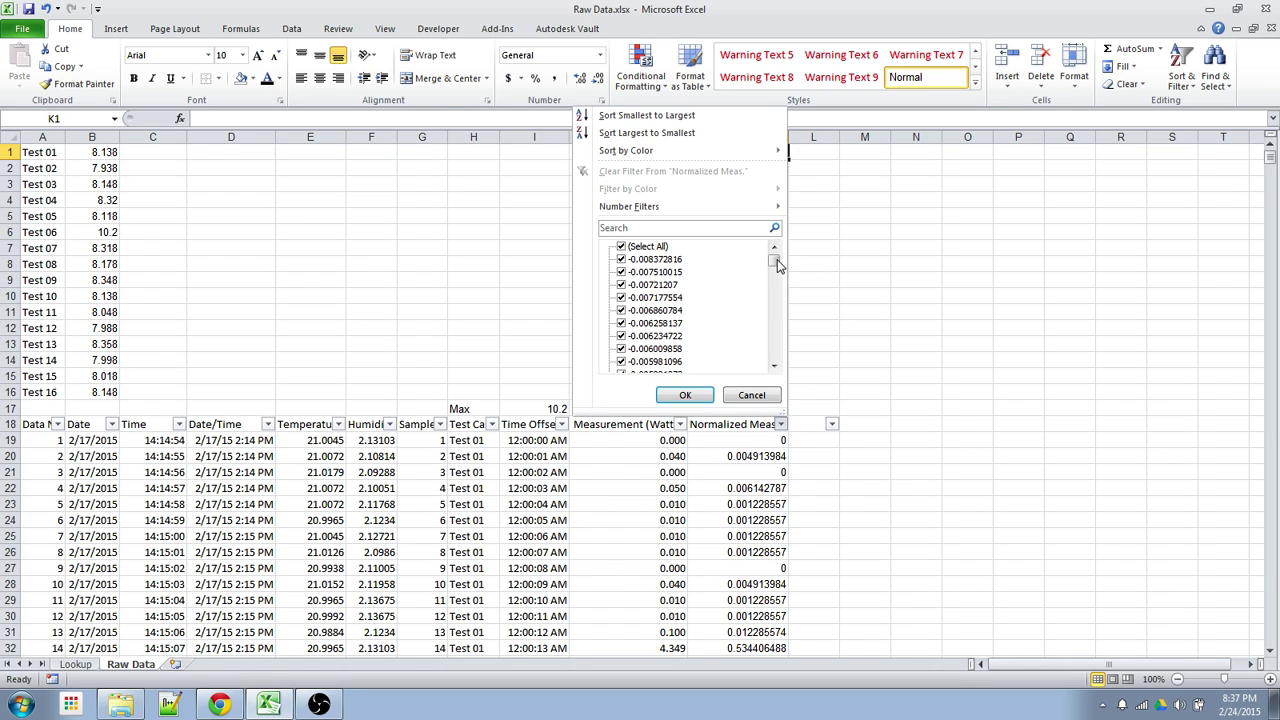
left_click_drag(778, 263, 774, 357)
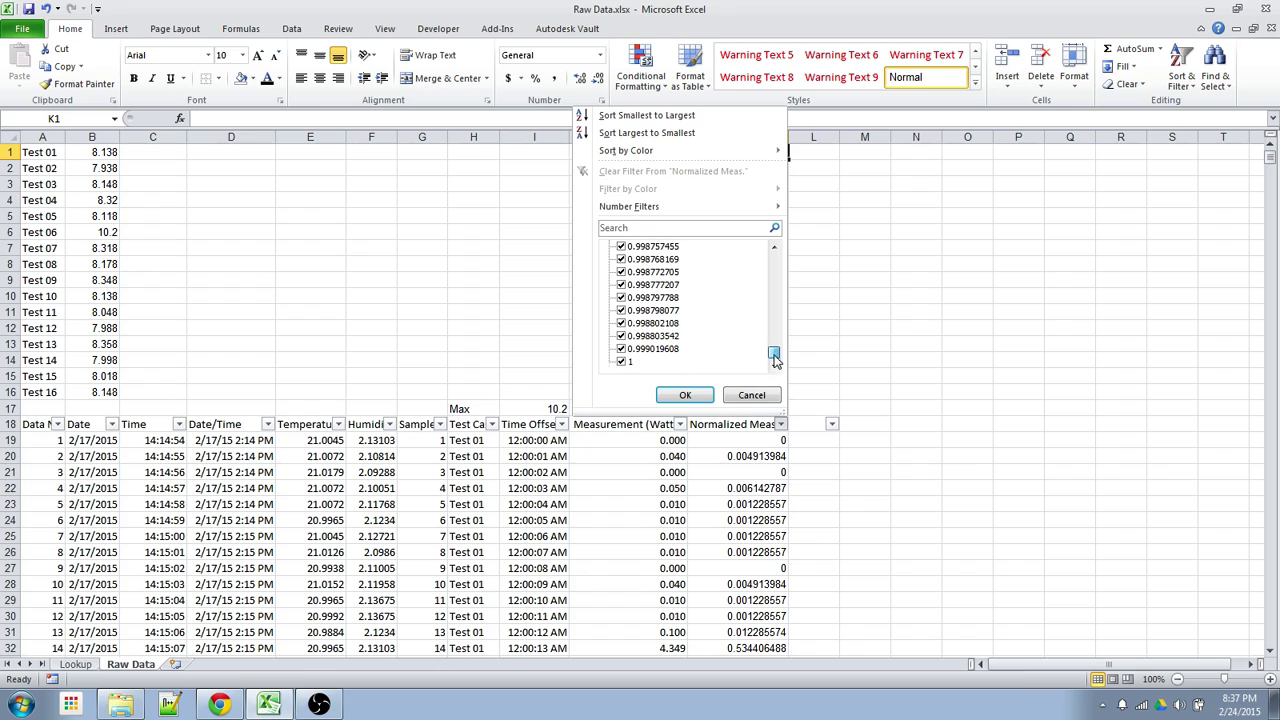
left_click(685, 396)
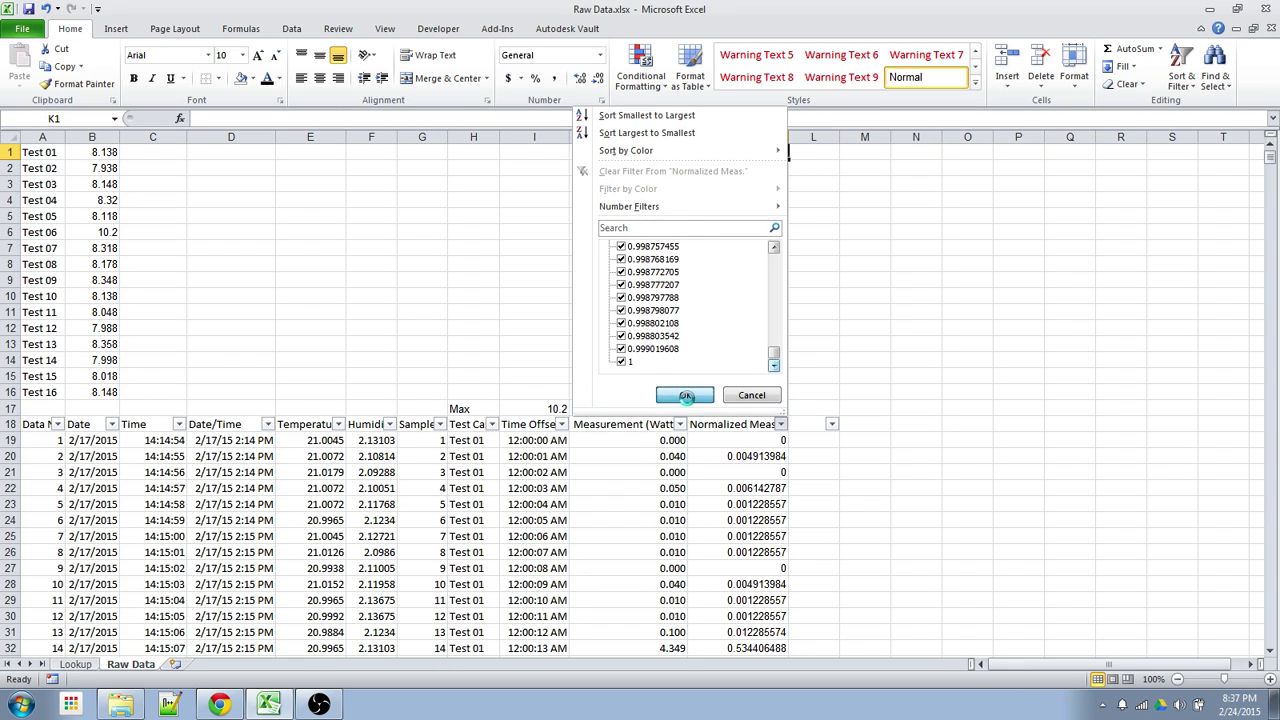
left_click(782, 425)
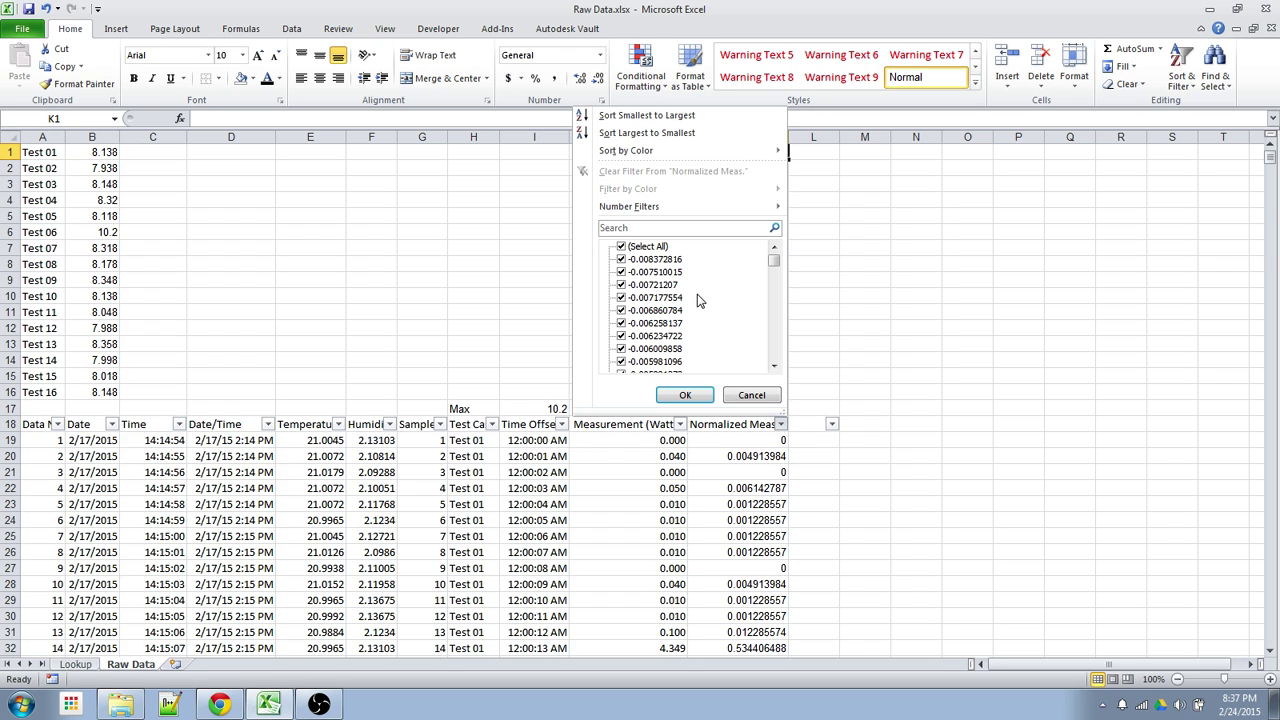
left_click(622, 247)
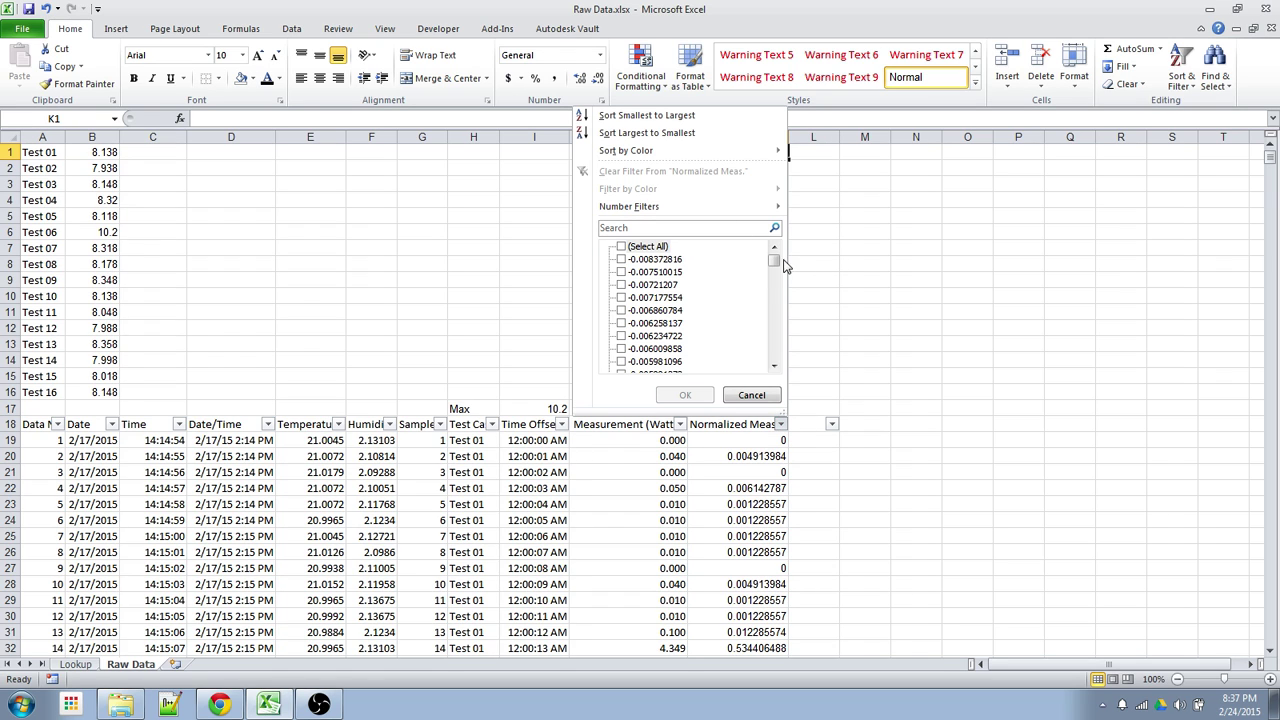
left_click_drag(776, 260, 775, 356)
left_click(622, 362)
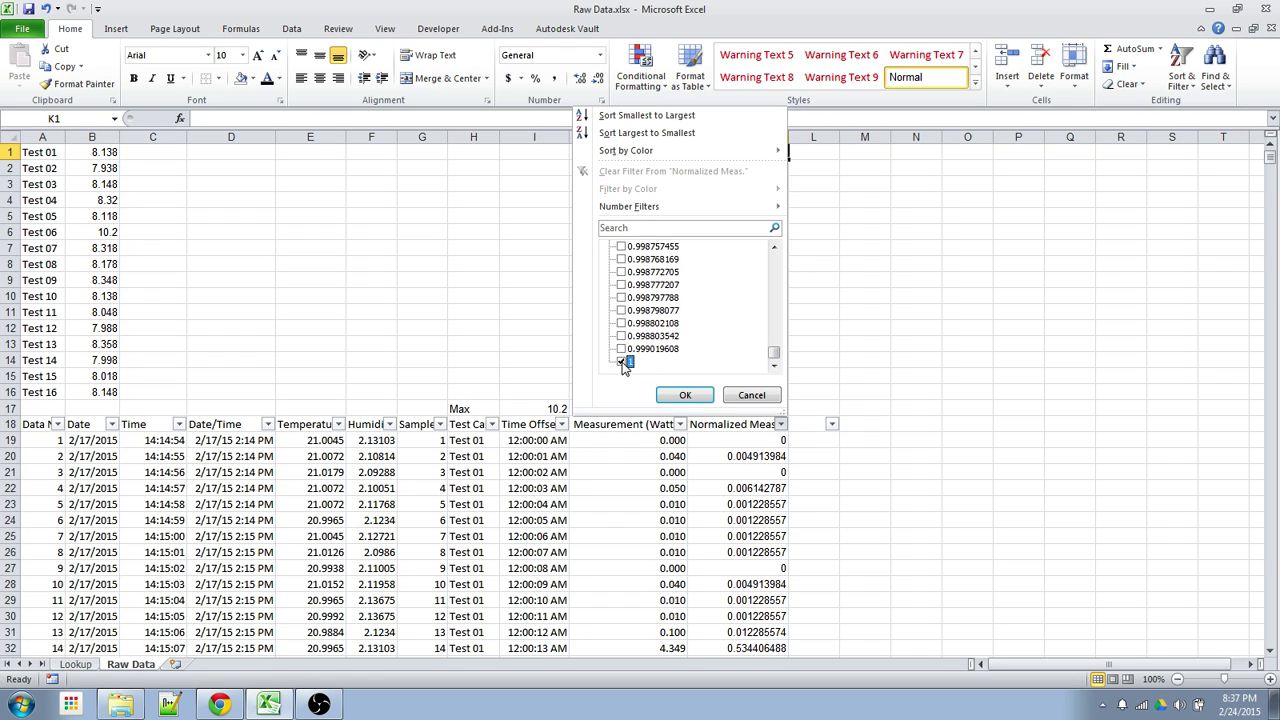
left_click(686, 396)
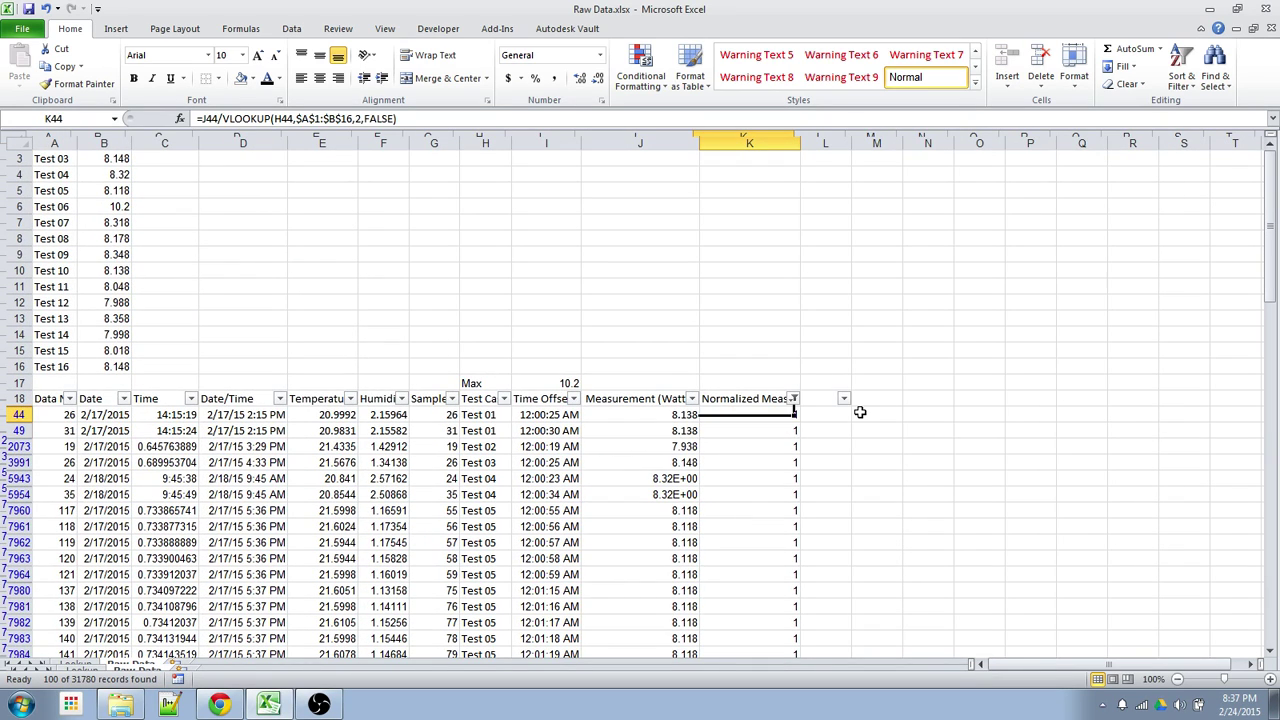
- Review the filtered rows to check that every test case has a normalized measurement of 1
scroll(636, 550, "up", 1)
scroll(636, 550, "down", 15)
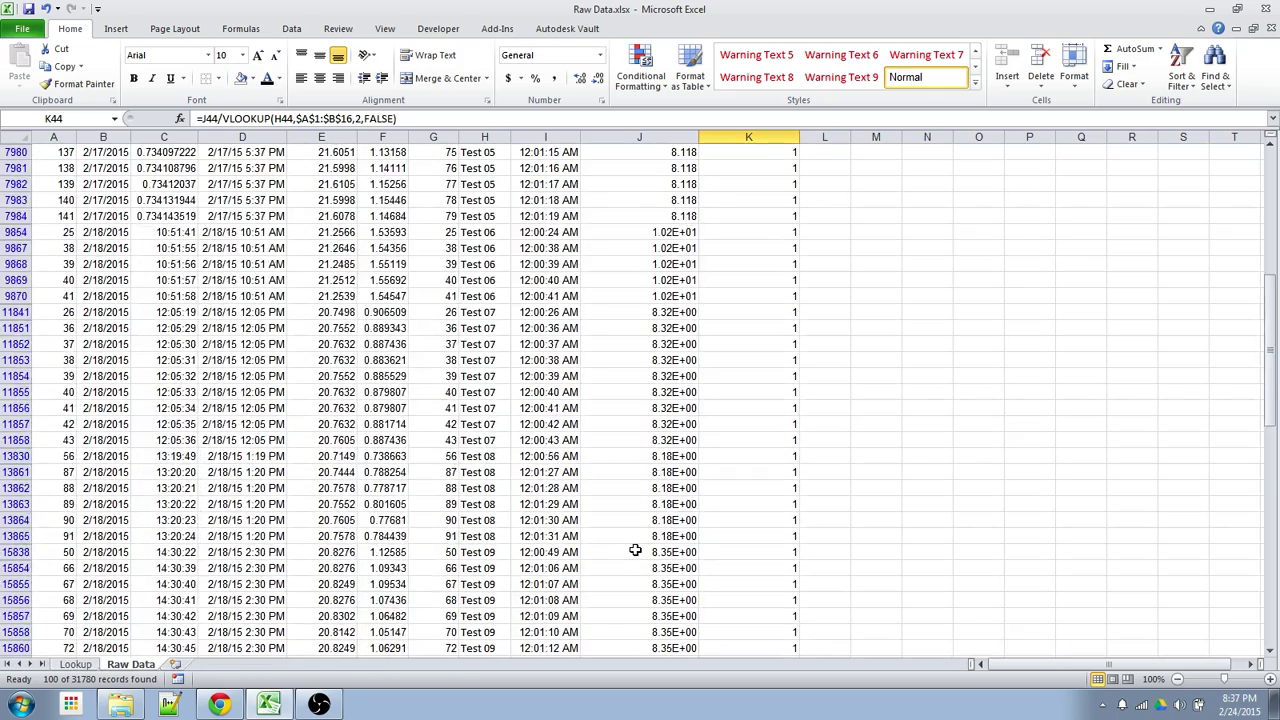
scroll(636, 550, "down", 12)
scroll(636, 550, "up", 1)
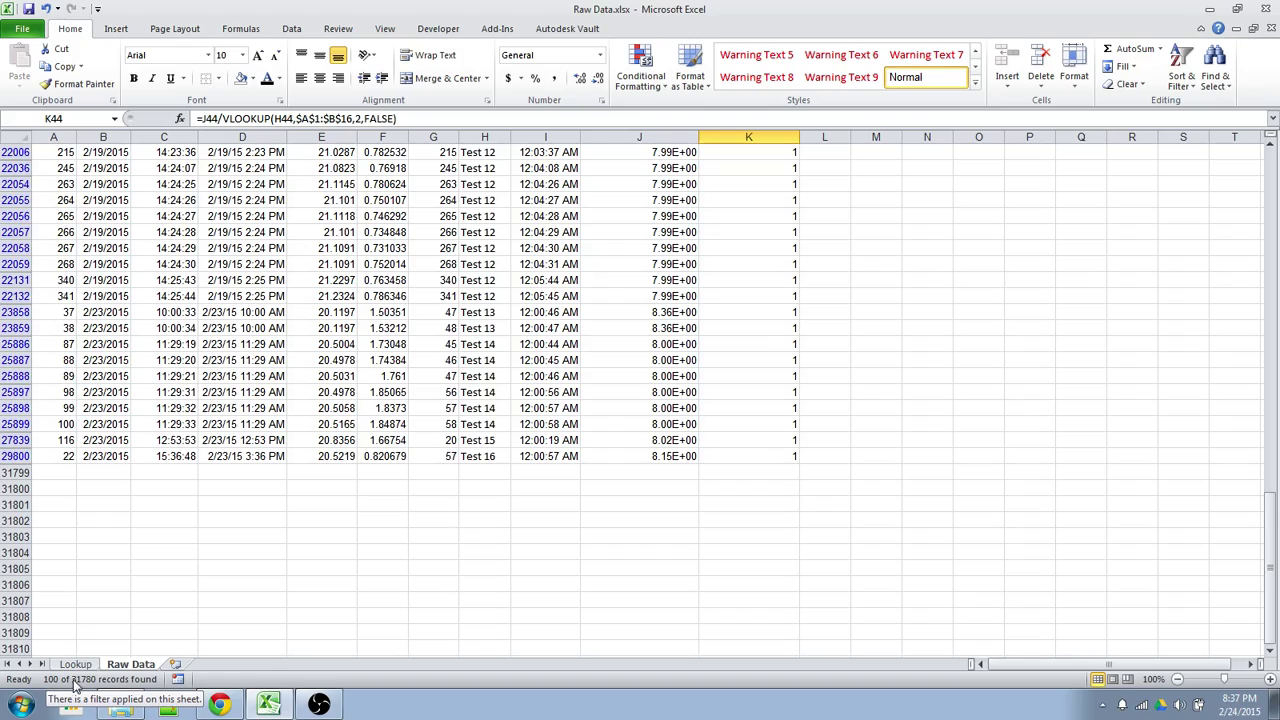
scroll(358, 617, "up", 17)
scroll(358, 617, "up", 12)
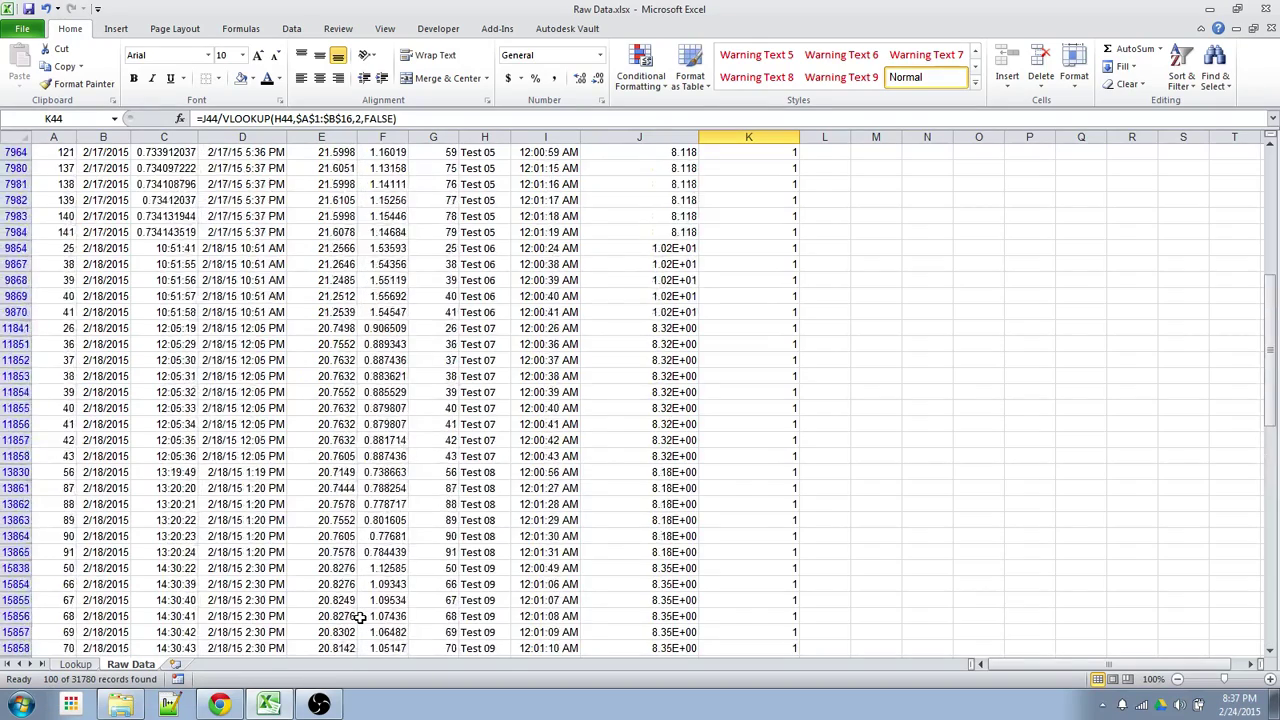
left_click(480, 362)
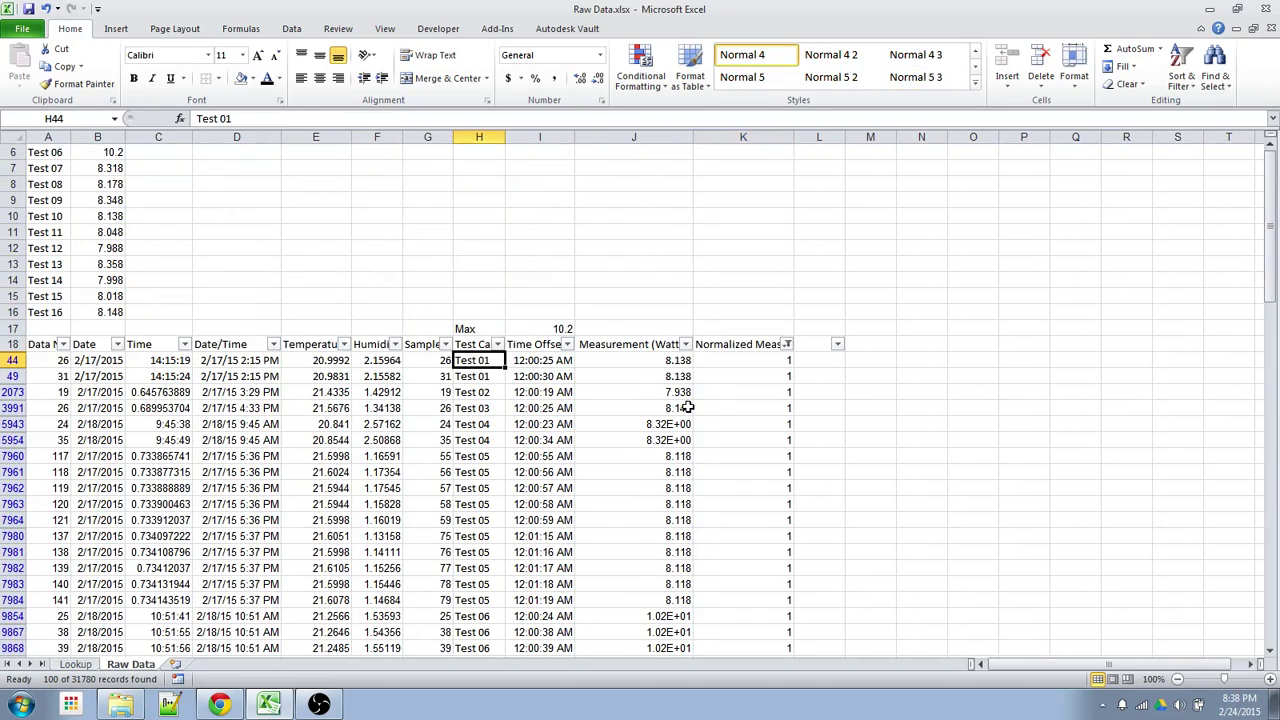
- Reset the Normalized Meas. filter to include all values
left_click(788, 344)
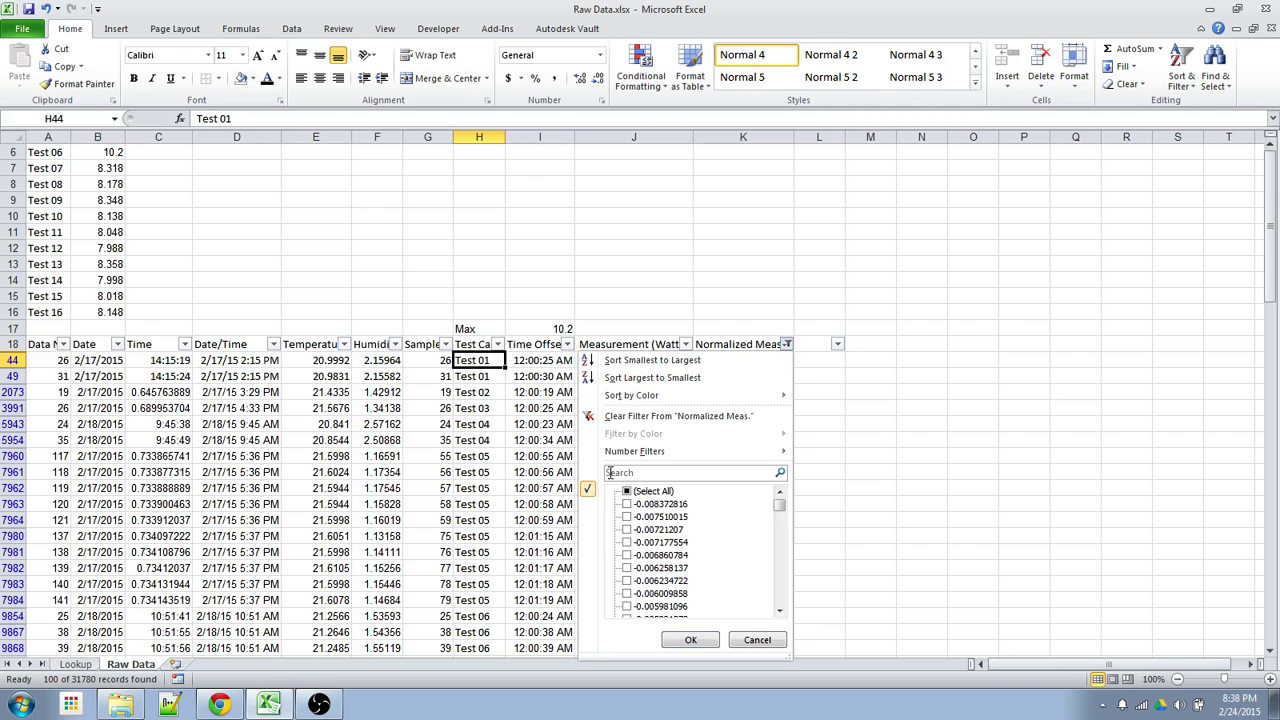
left_click(630, 488)
key("Return")
left_click(896, 489)
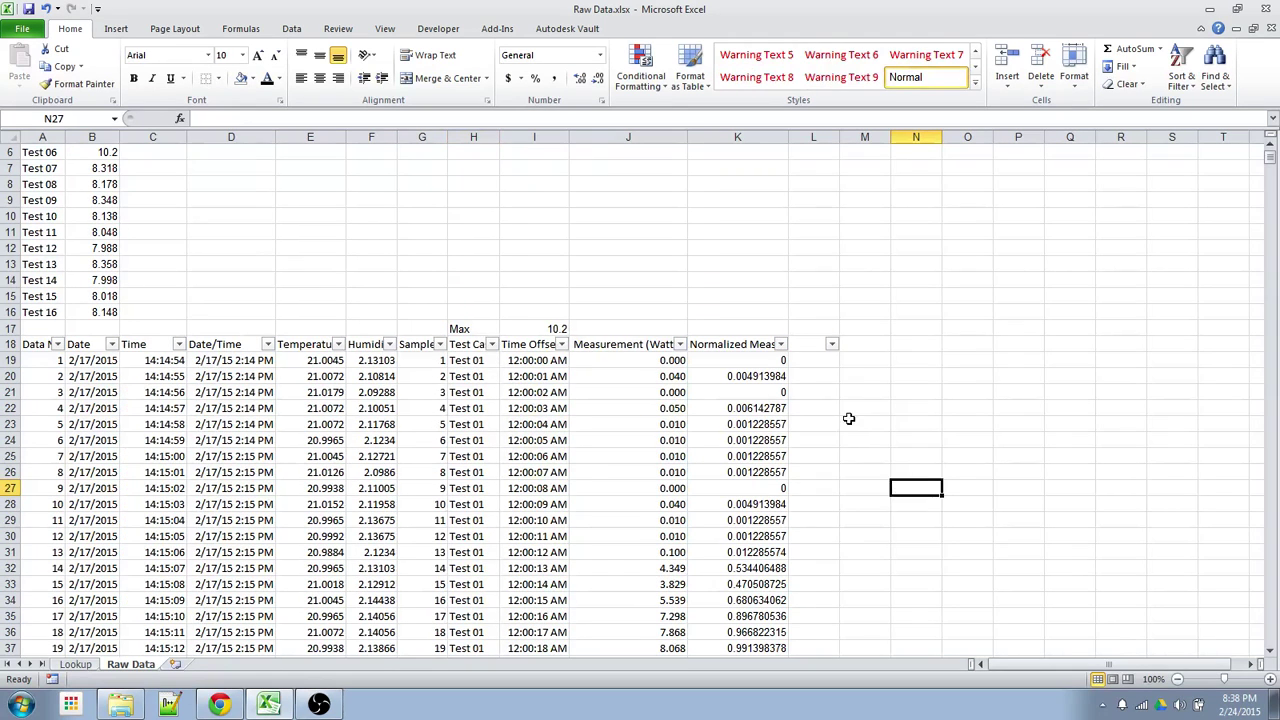
scroll(800, 395, "up", 2)
left_click(775, 408)
scroll(883, 403, "down", 1)
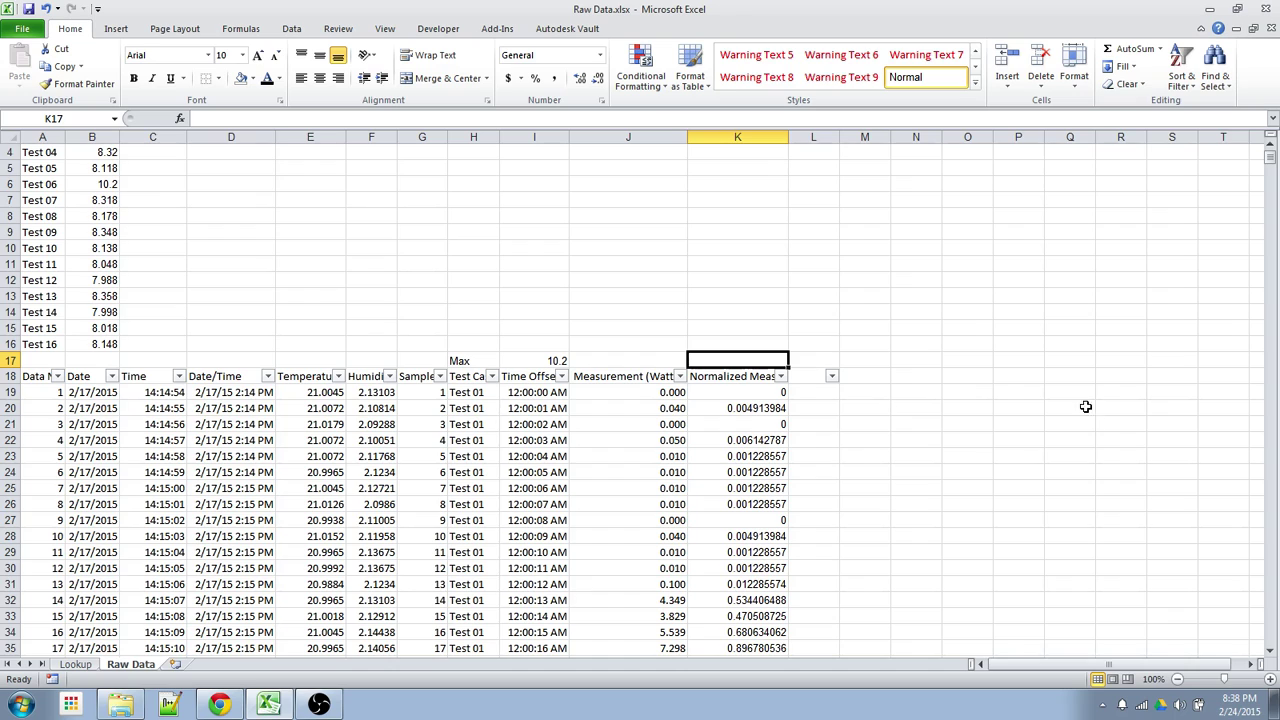
- Format the time offsets in I19:I33 as Scientific with 2 decimal places and select I20 to inspect its underlying number
left_click(531, 404)
left_click(531, 392)
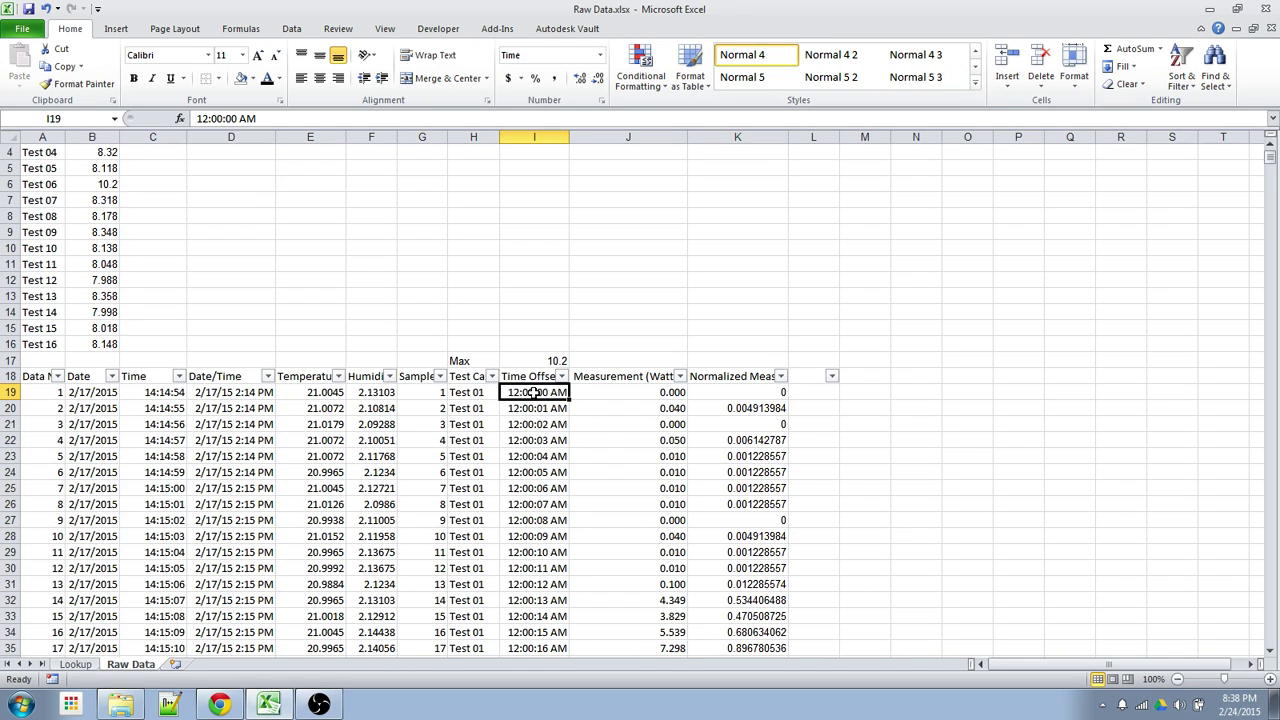
left_click_drag(531, 393, 552, 620)
key("ctrl+1")
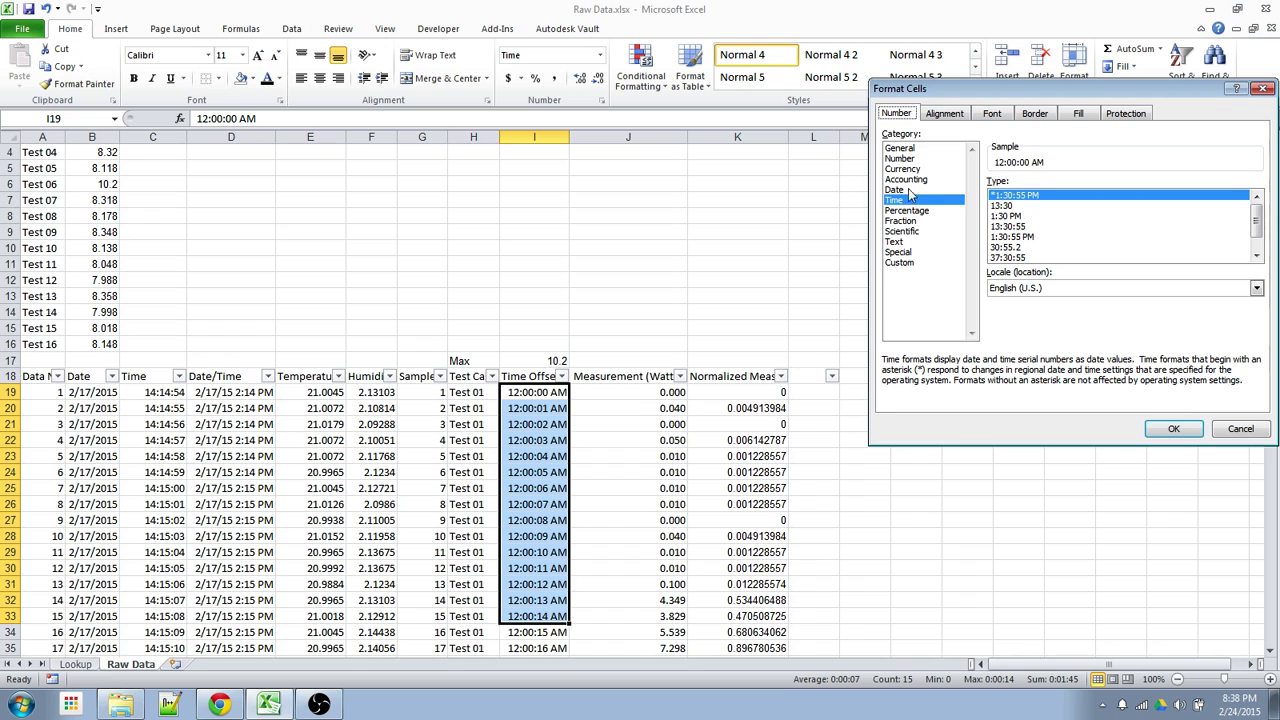
left_click(915, 149)
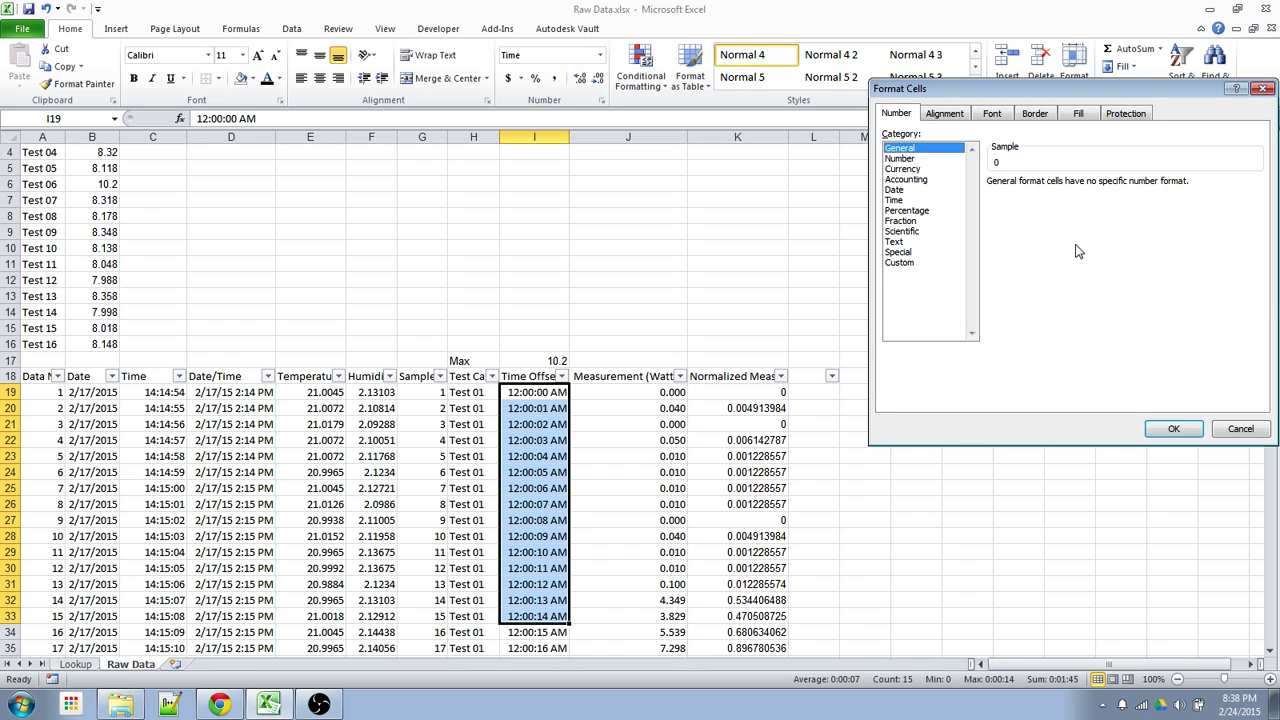
left_click(911, 159)
left_click(903, 231)
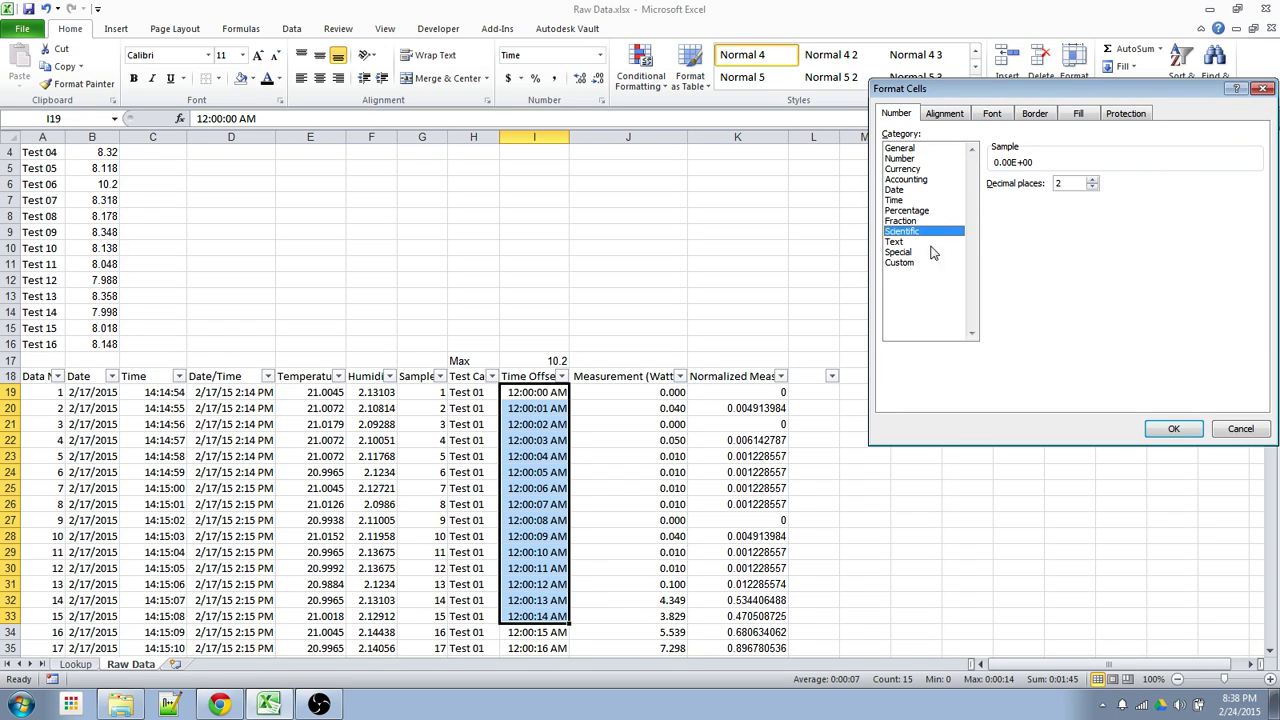
left_click(1178, 426)
left_click(530, 409)
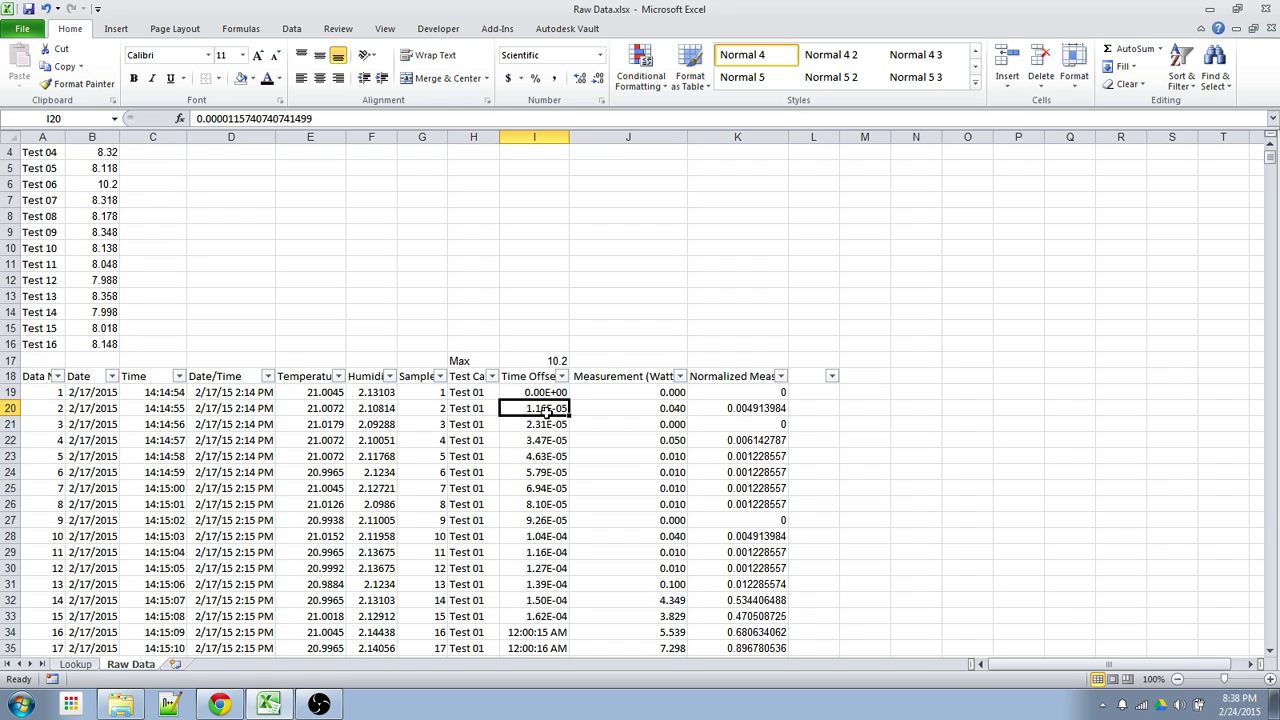
- Calculate the number of seconds in a day in J10 with the formula =24*60*60
left_click(649, 257)
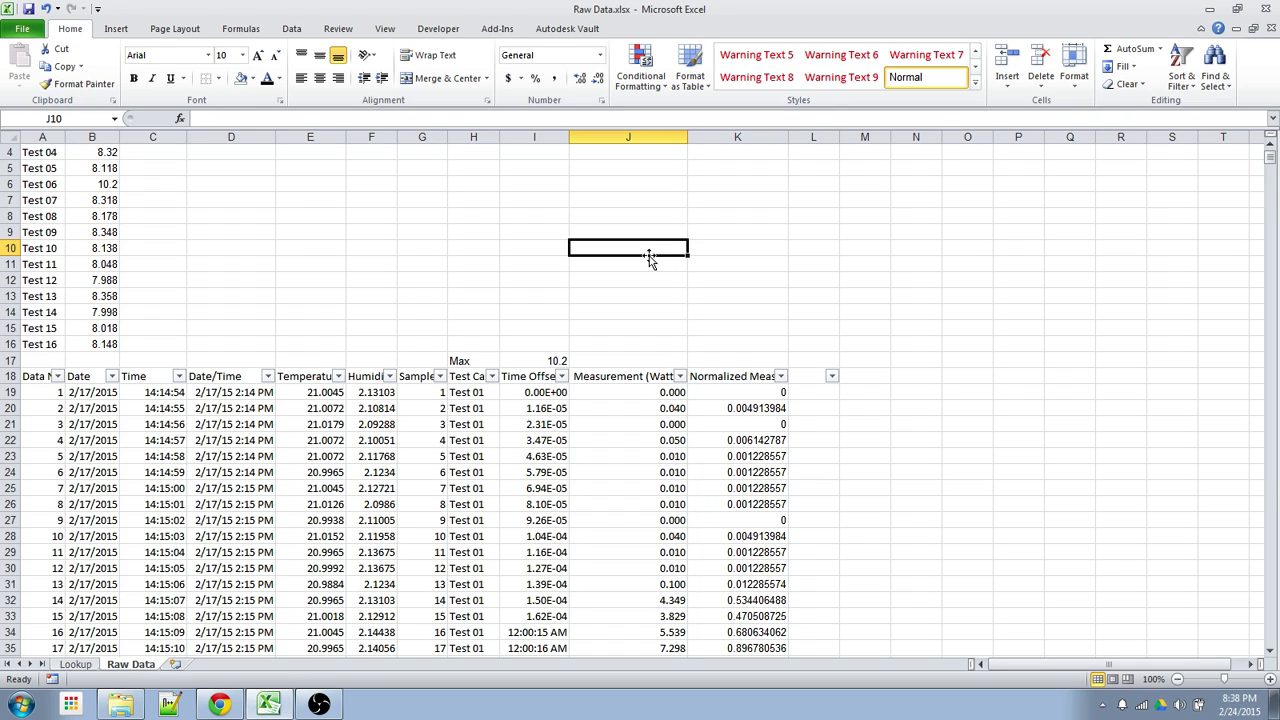
type("=2")
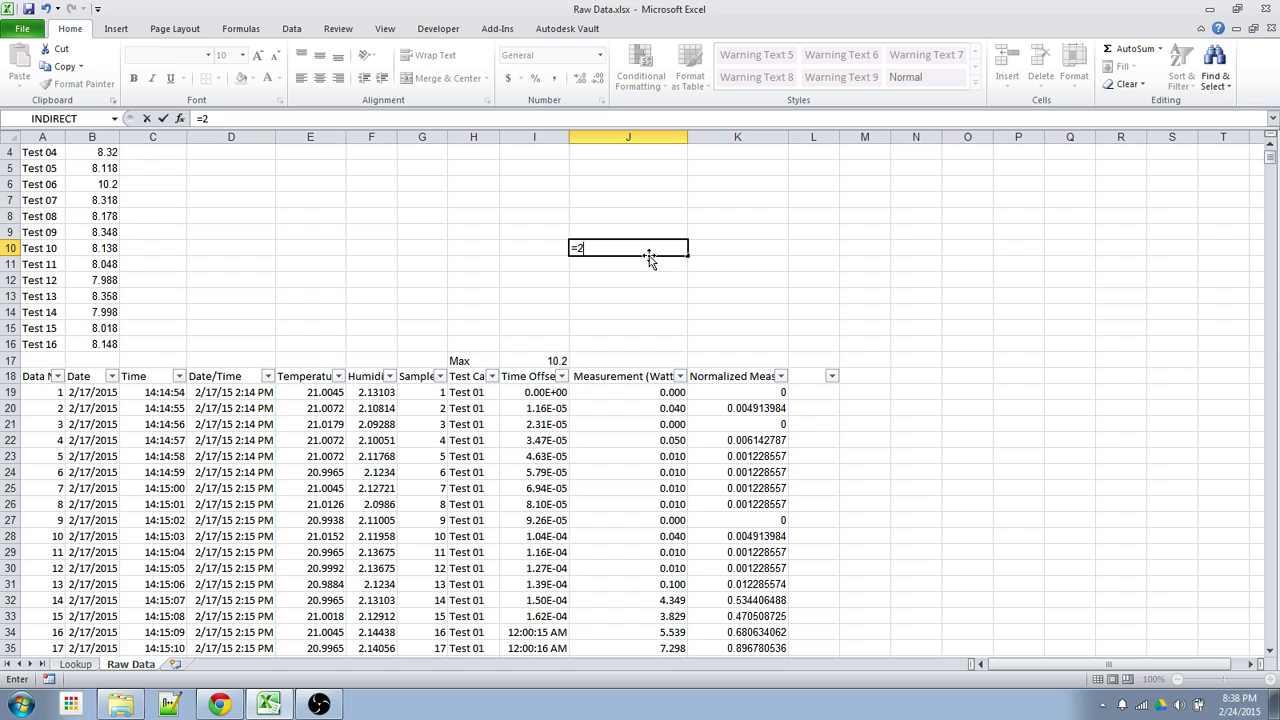
type("4*60*60")
key("Return")
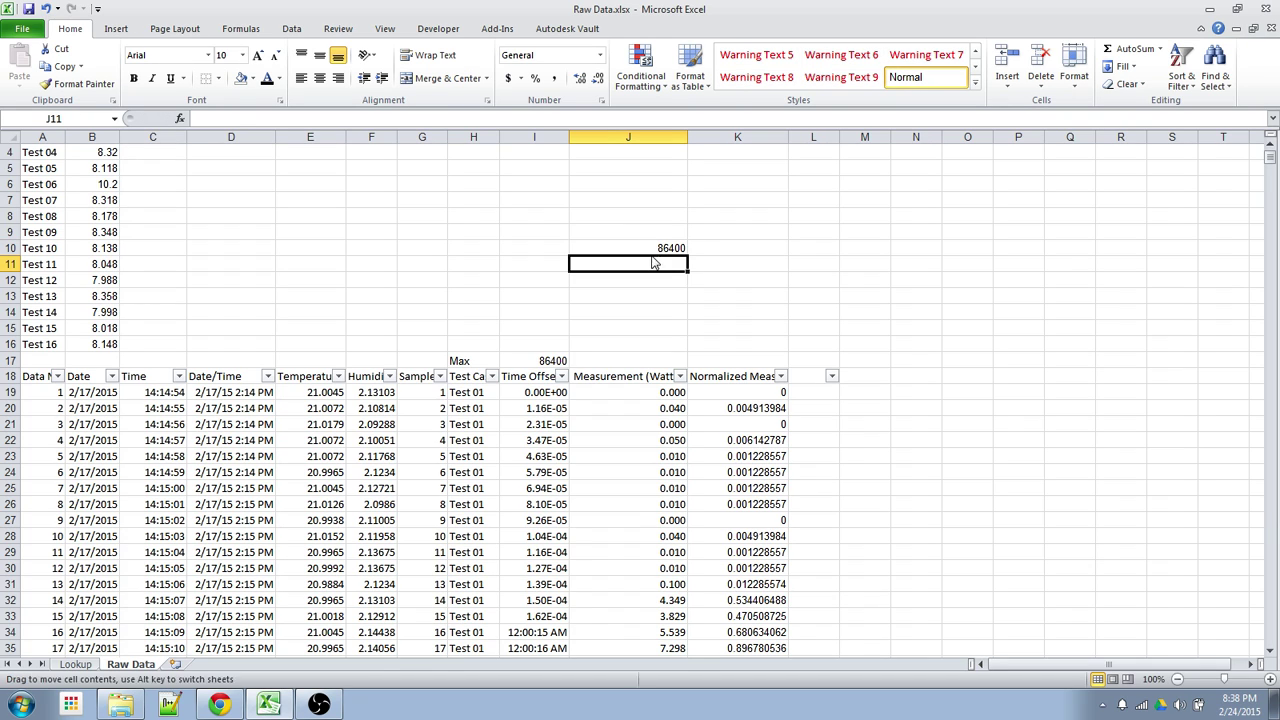
- Calculate one second as a fraction of a day in J11 with the formula =1/J10
left_click(652, 248)
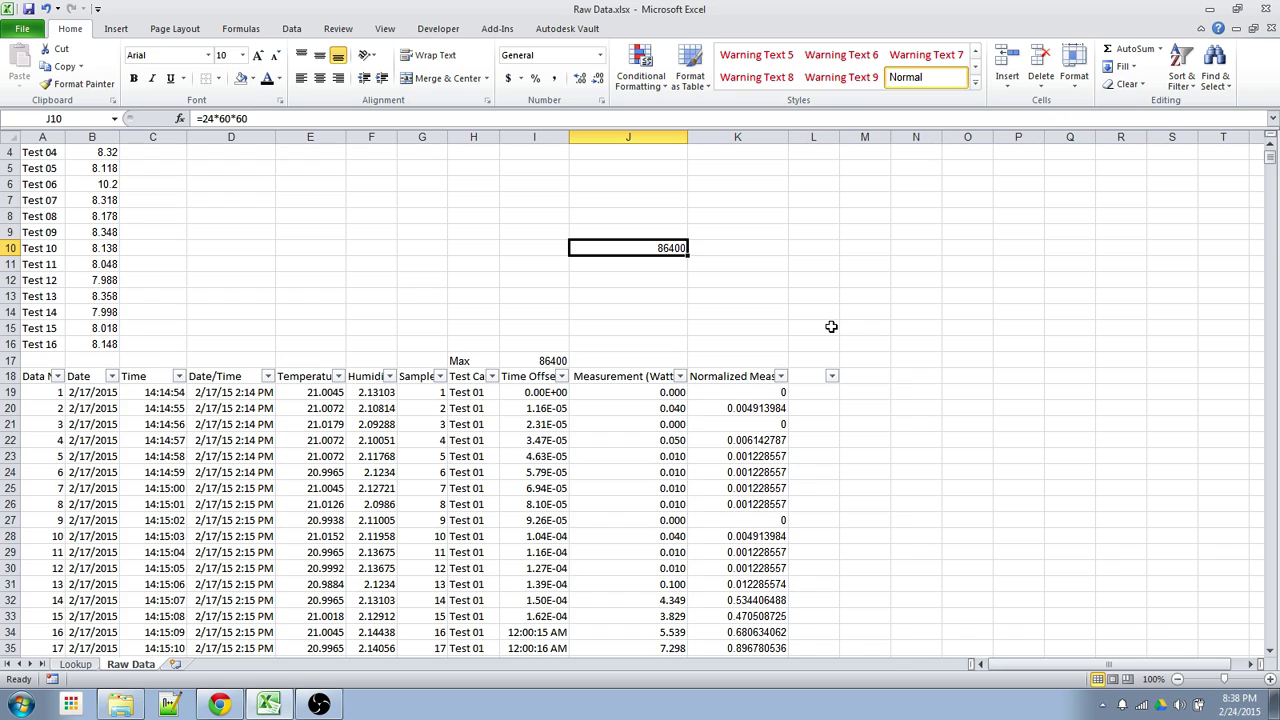
key("Return")
type("=1/J10")
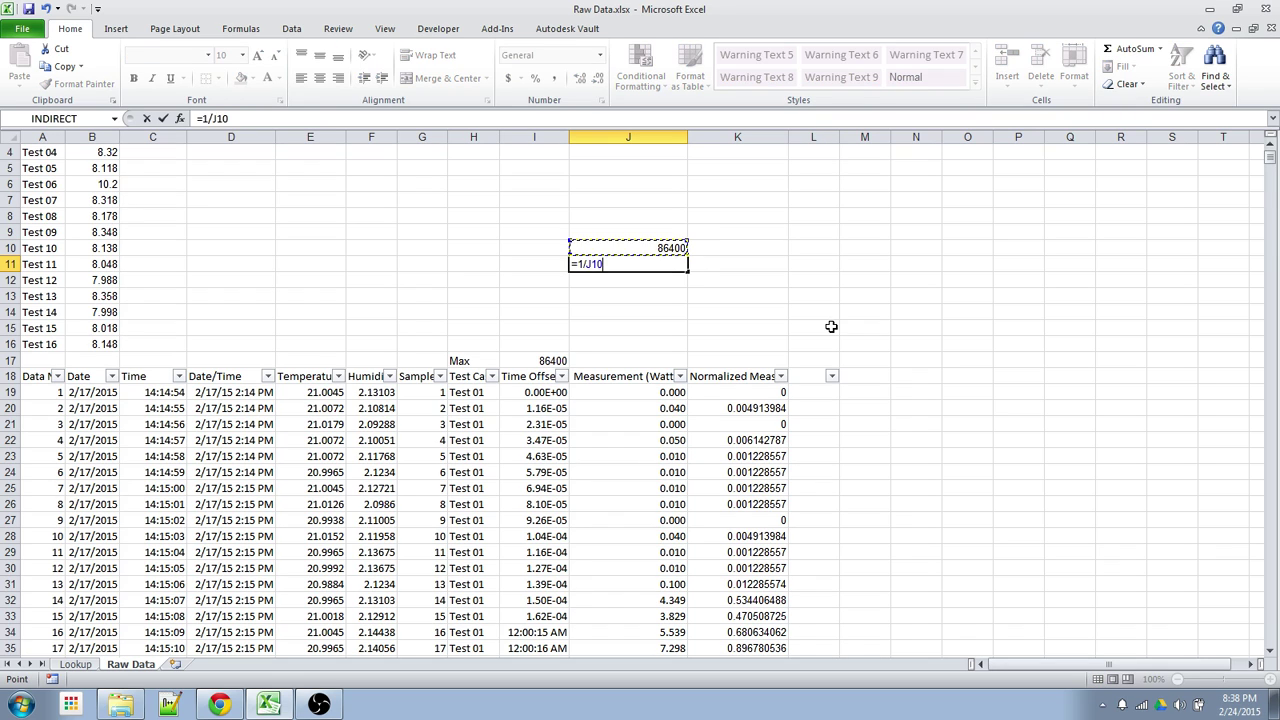
key("Return")
key("Up")
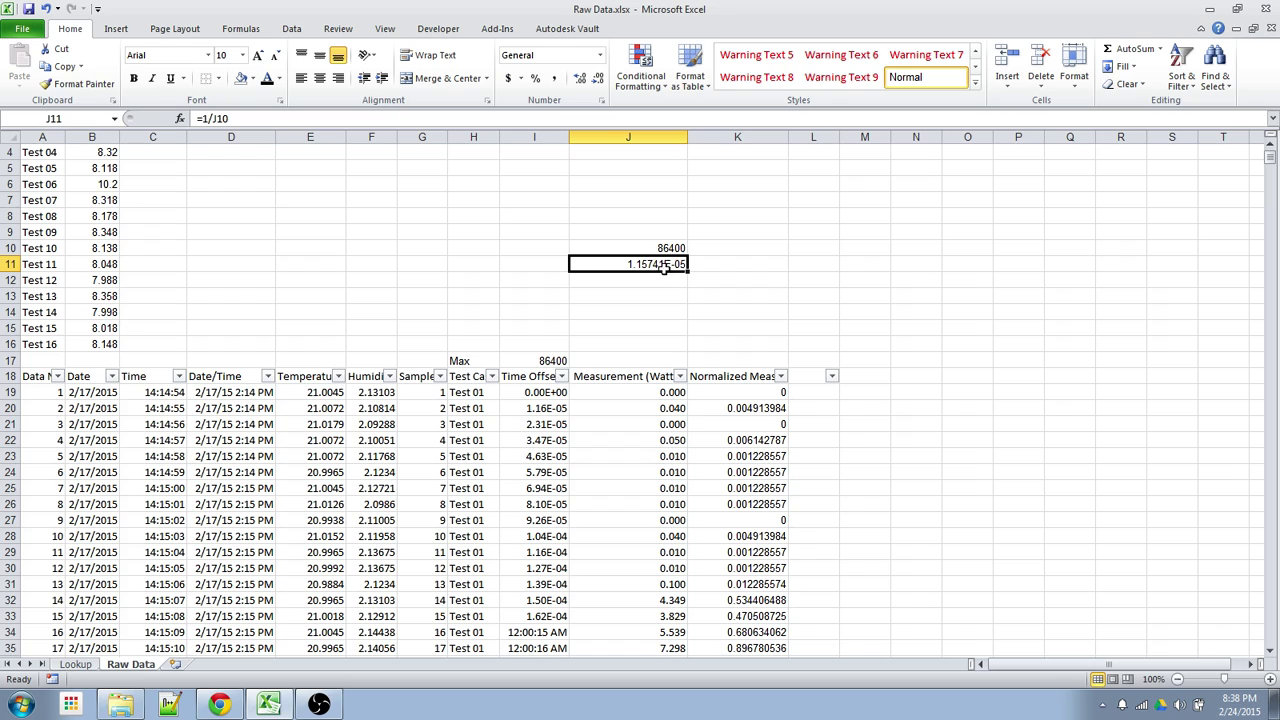
- Compare the one-second fraction with the underlying time offset values in I20, I21 and I22
left_click(557, 410)
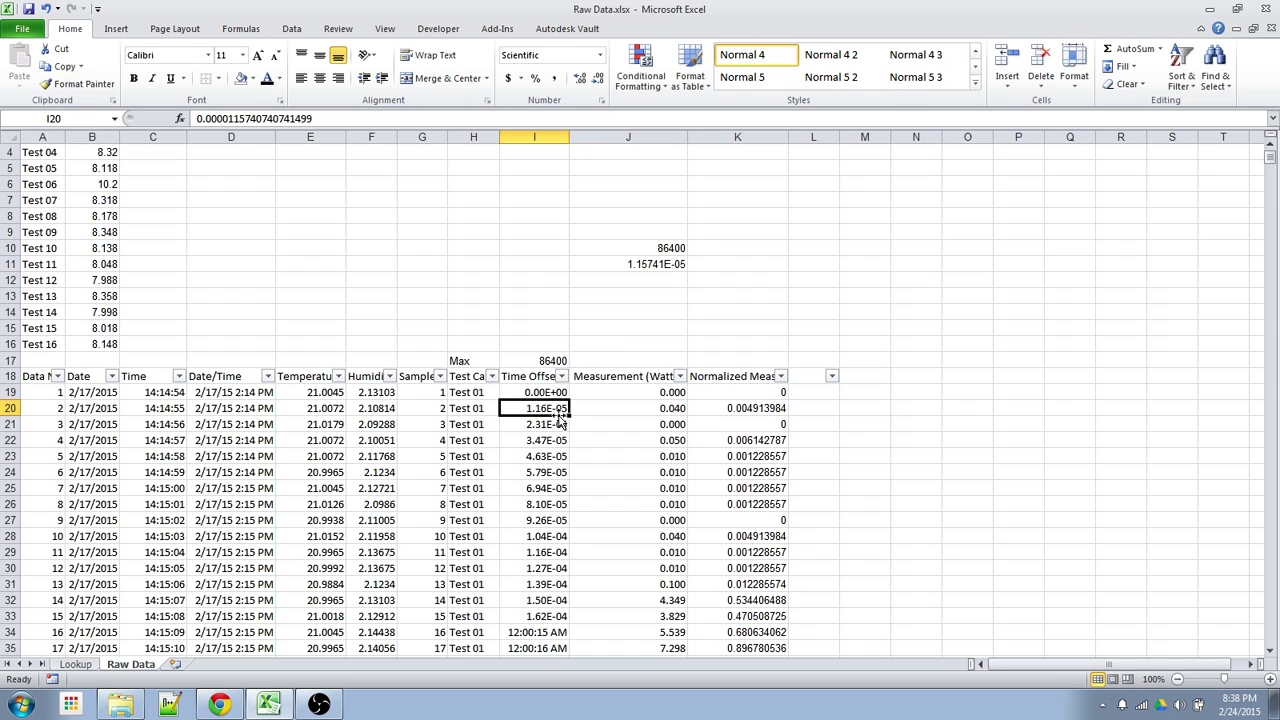
left_click(556, 423)
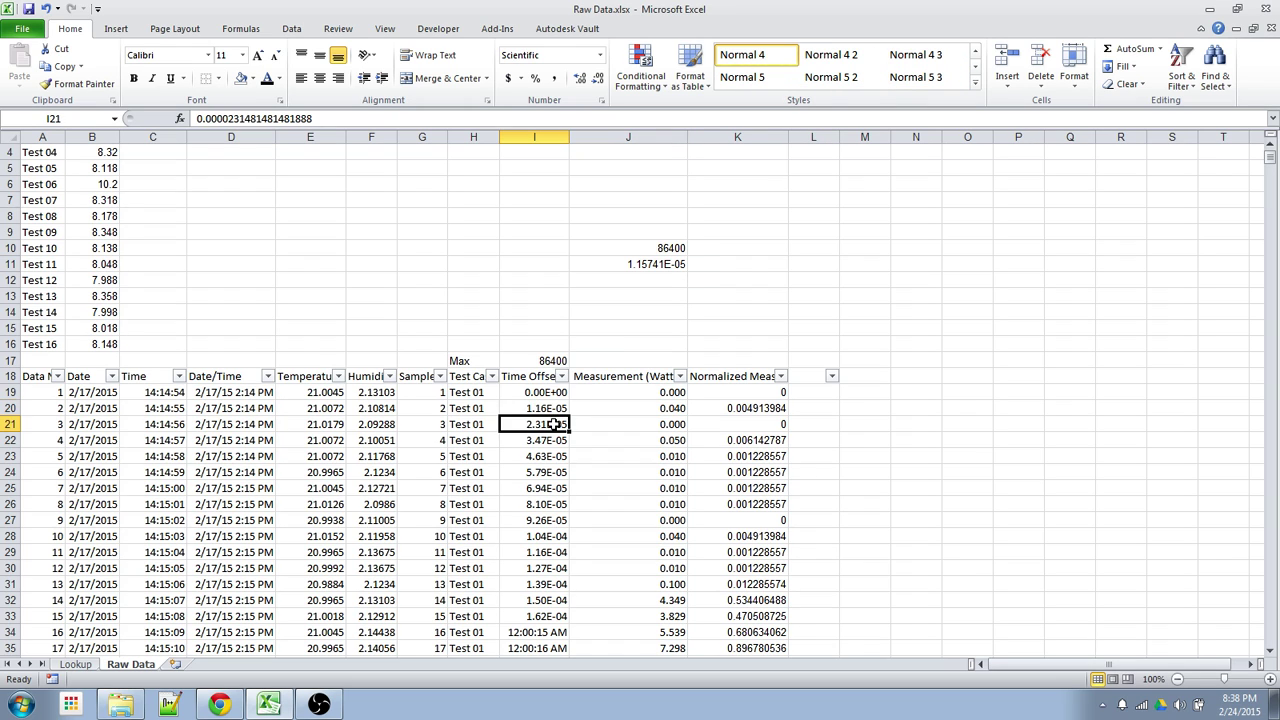
left_click(556, 440)
- Delete the one-second fraction formula from J11, keeping the seconds-per-day formula in J10
left_click(670, 250)
left_click_drag(670, 250, 672, 264)
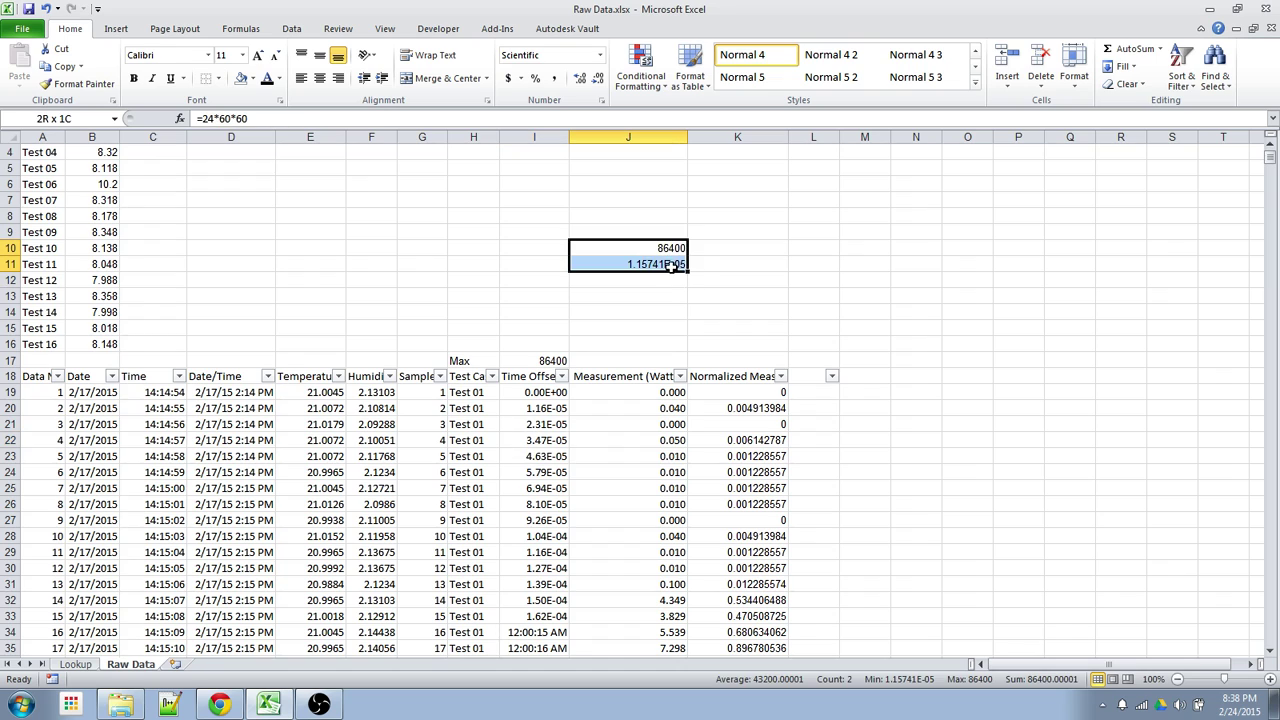
left_click(662, 250)
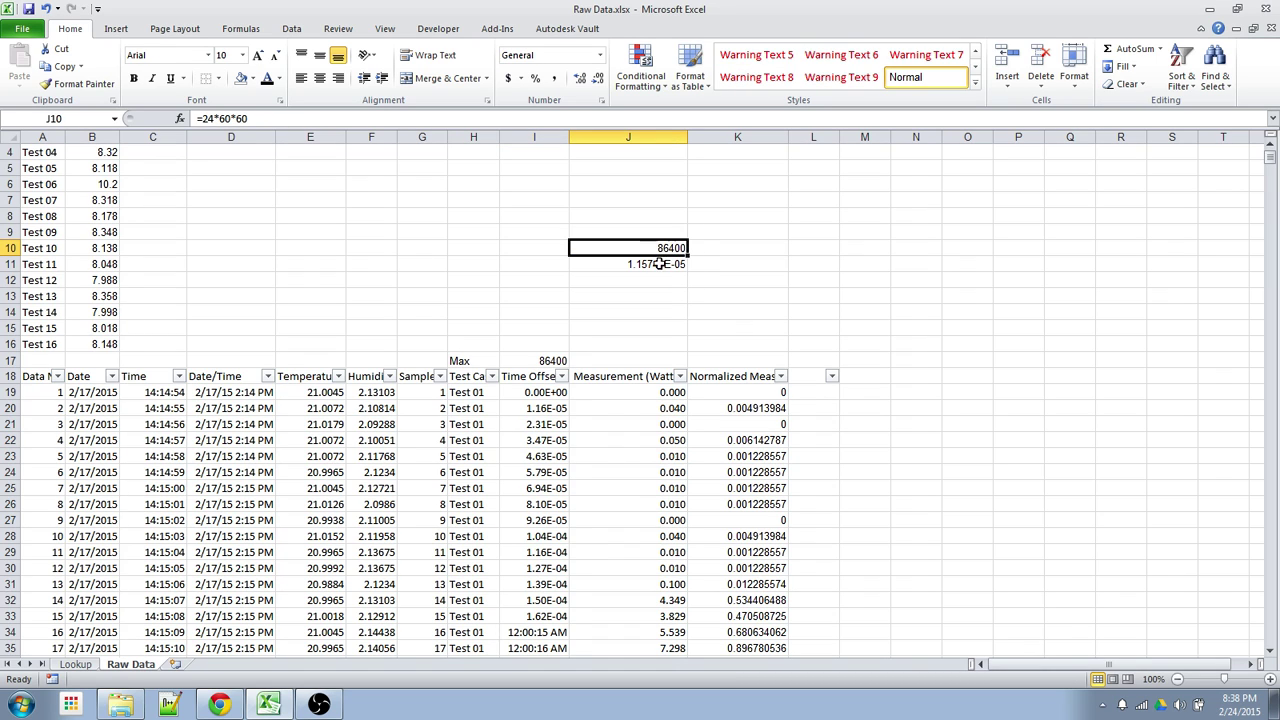
left_click(668, 265)
key("Delete")
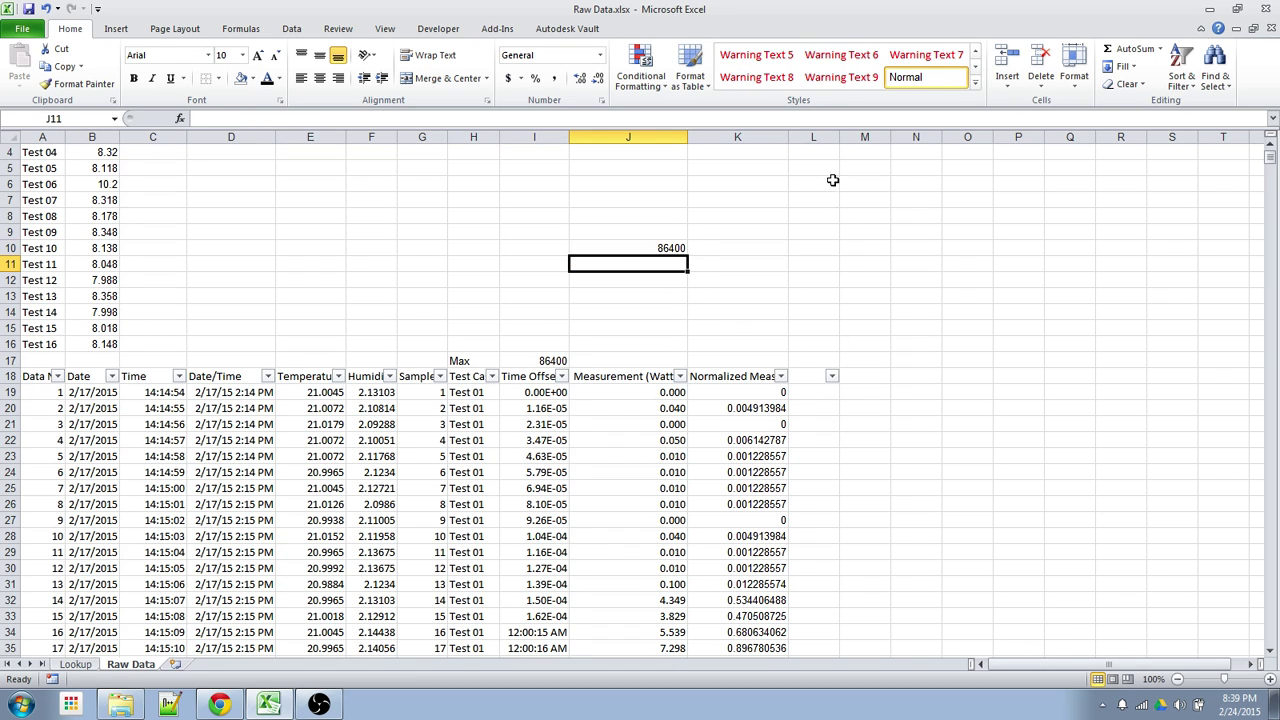
- Widen column L, then add the label Average in K17 with the value 5 in L17
left_click_drag(838, 137, 932, 140)
left_click(764, 360)
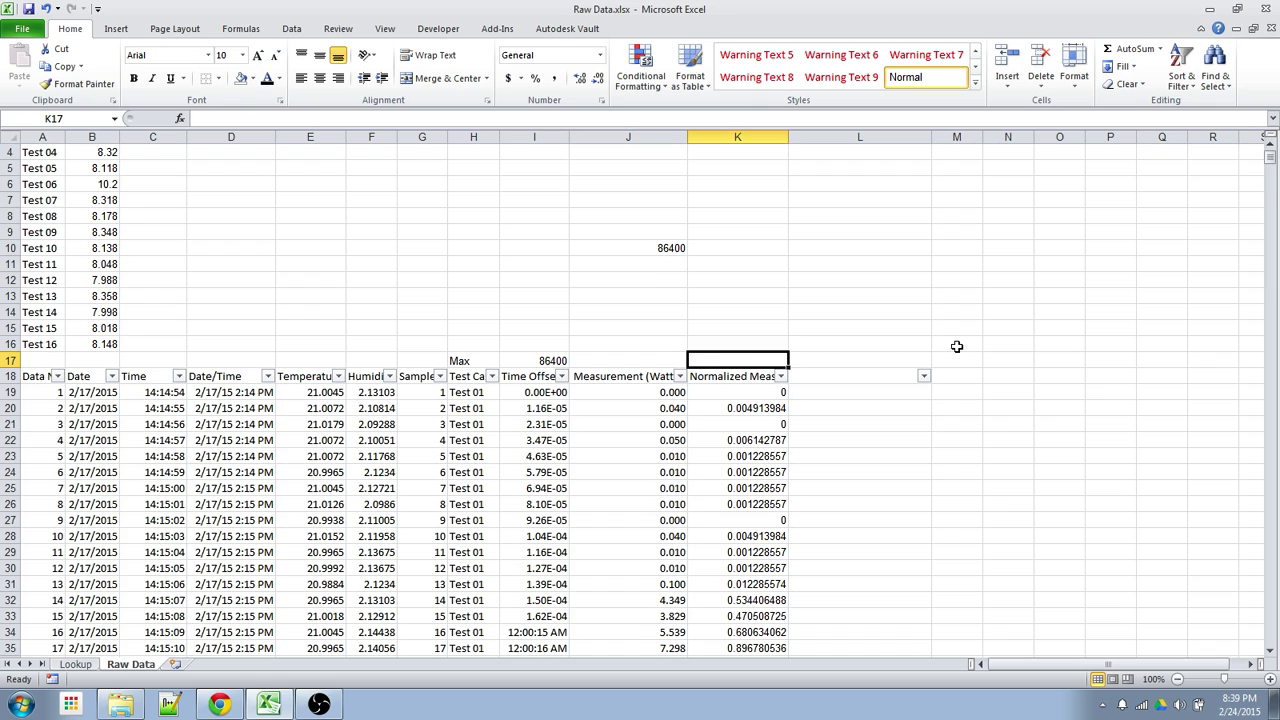
type("Average")
key("Tab")
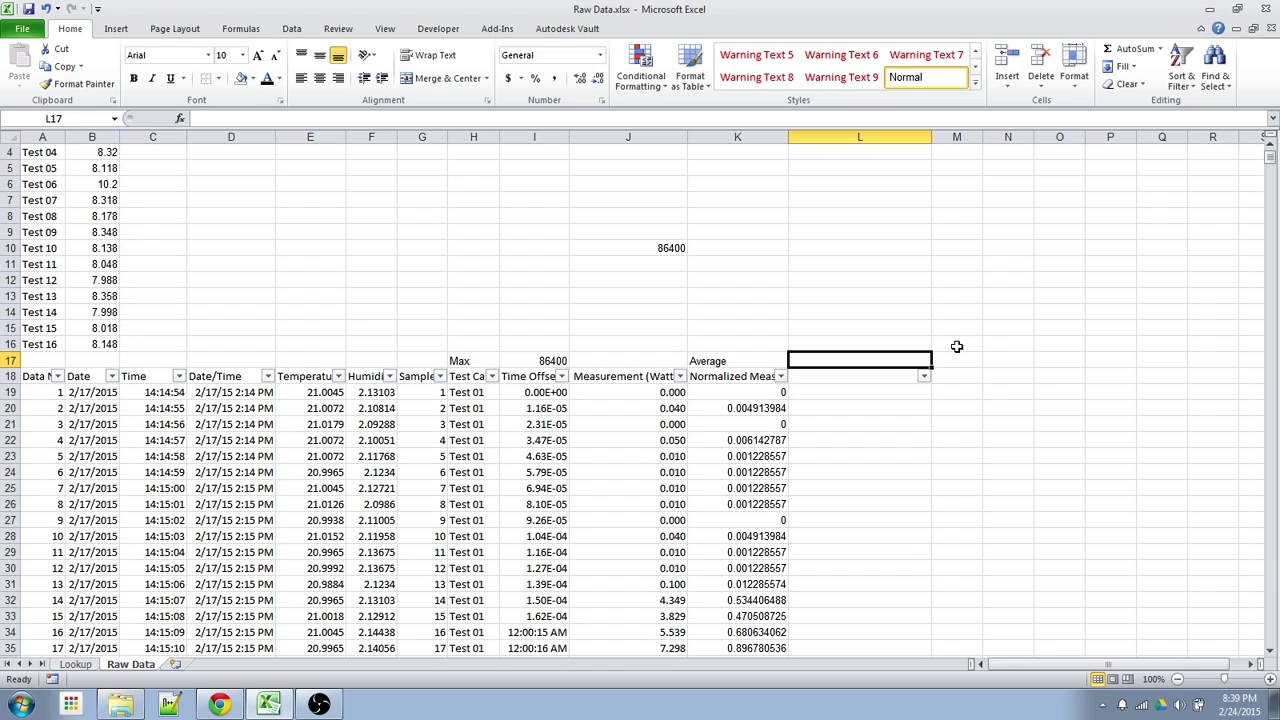
type("5")
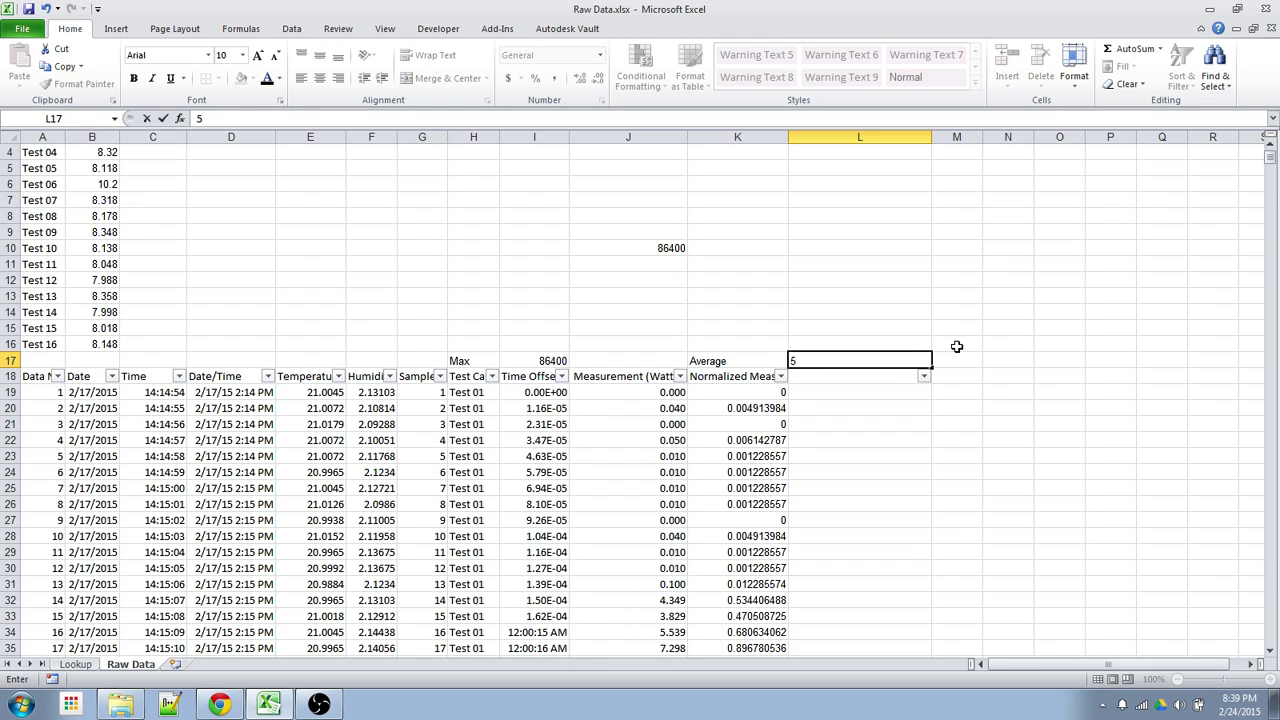
key("BackSpace")
type("5")
key("Return")
- Enter the column header Averaged Time Offset in L18
key("Left")
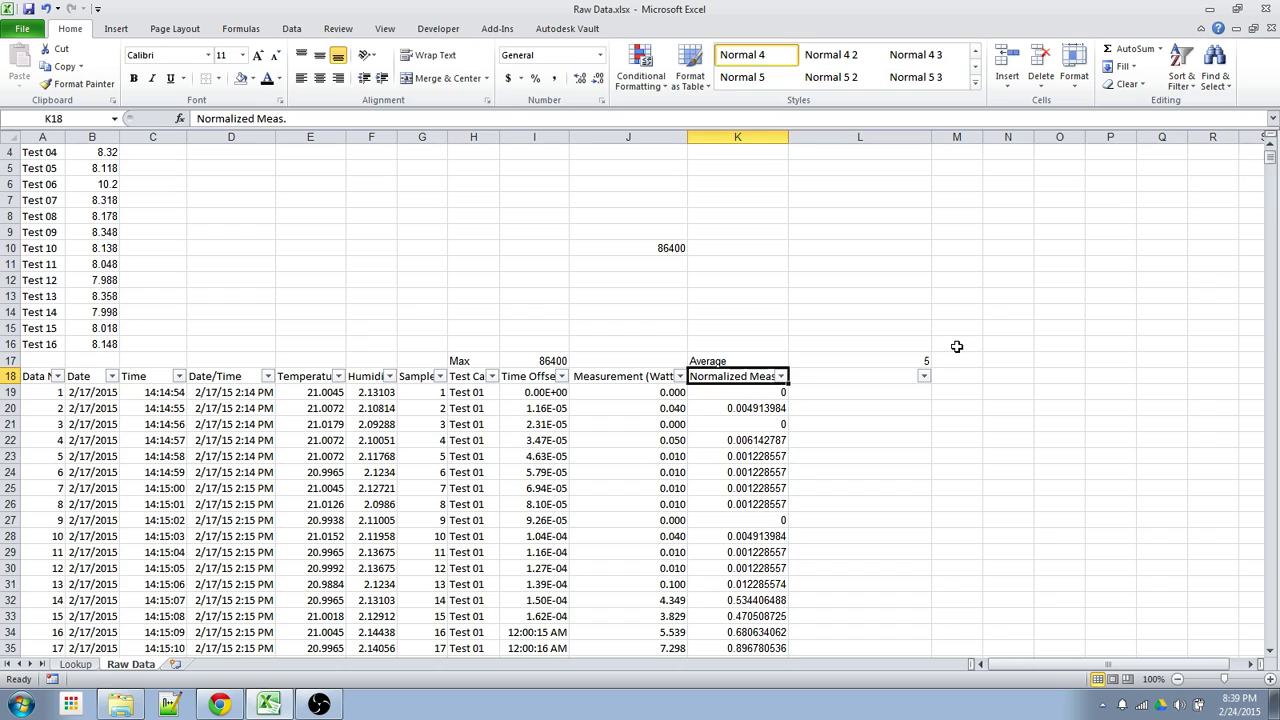
key("Down")
key("Right")
key("Up")
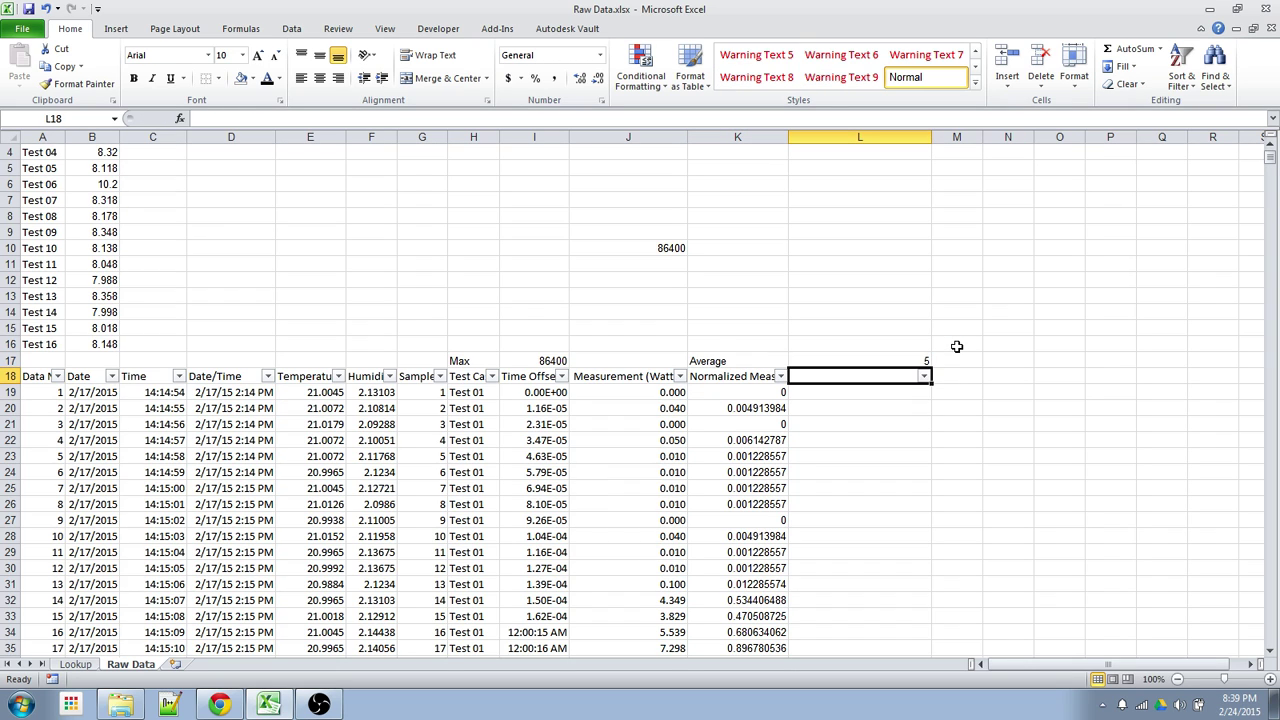
type("Average")
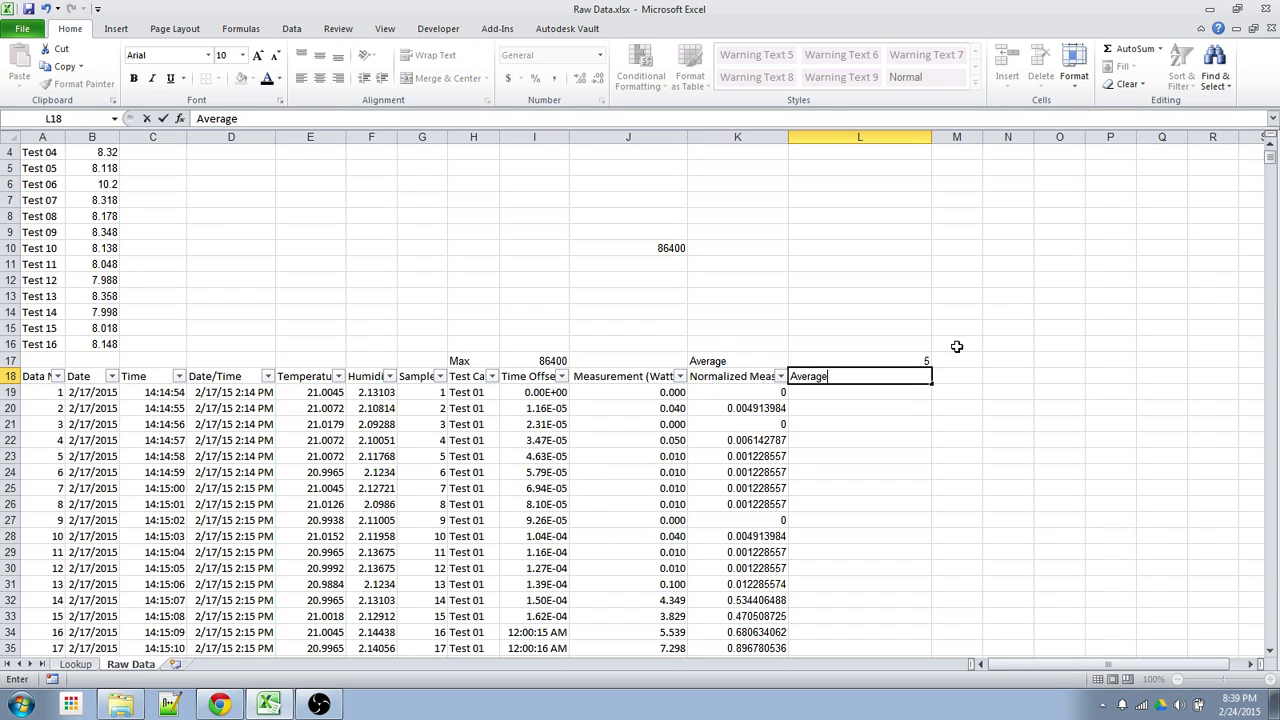
type("d Time Offset")
key("Return")
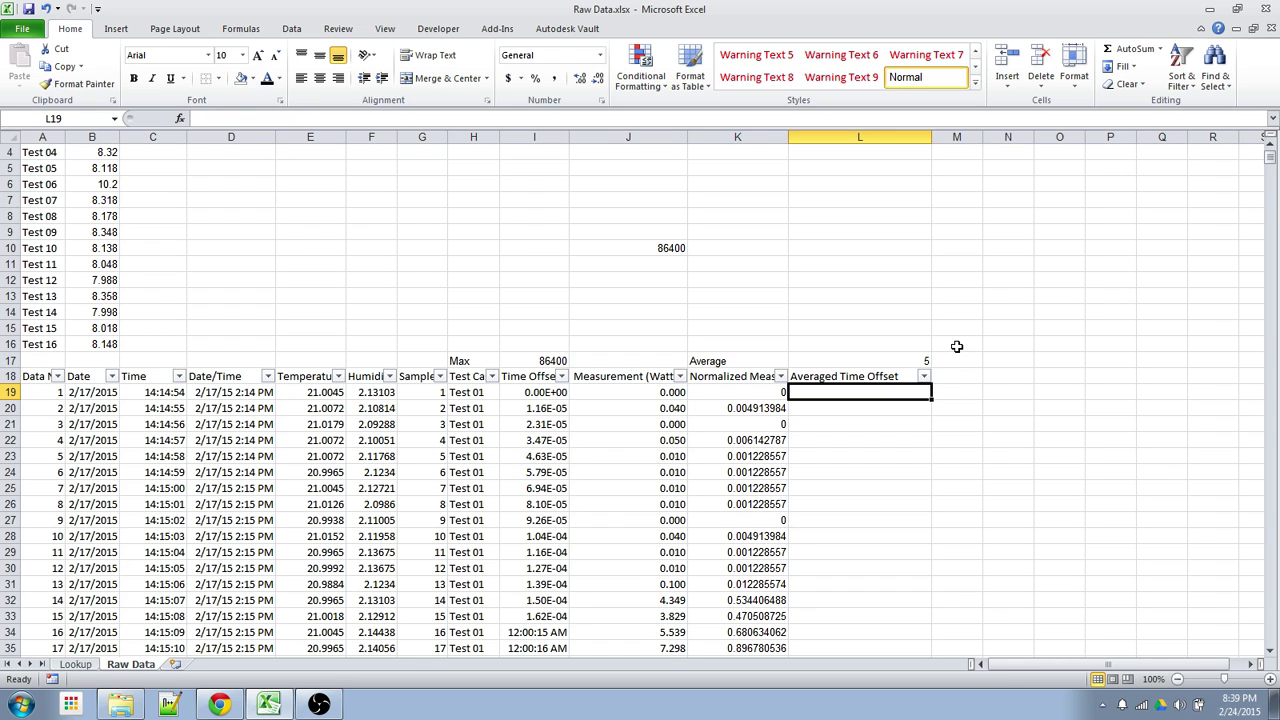
- Enter the formula =ROUND(I19*86400/L17,0) in L19 to group the time offset by the averaging interval
type("=round(")
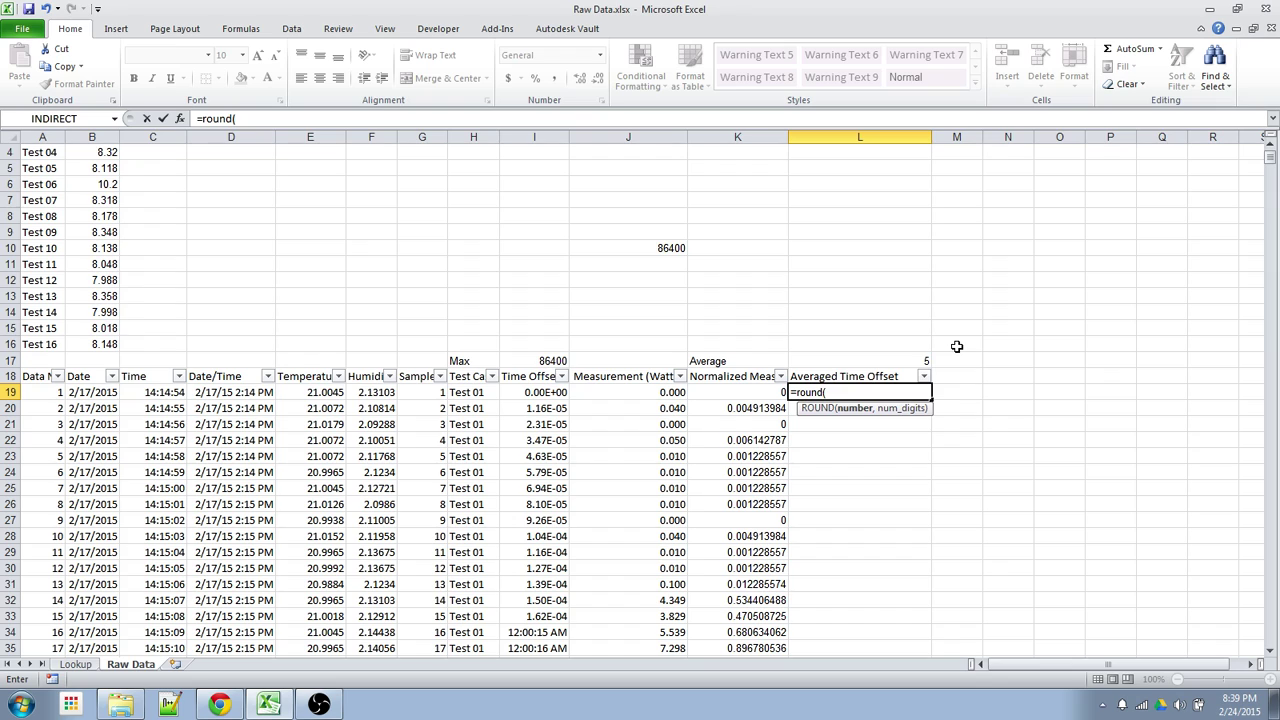
key("Left")
key("Left")
key("Left")
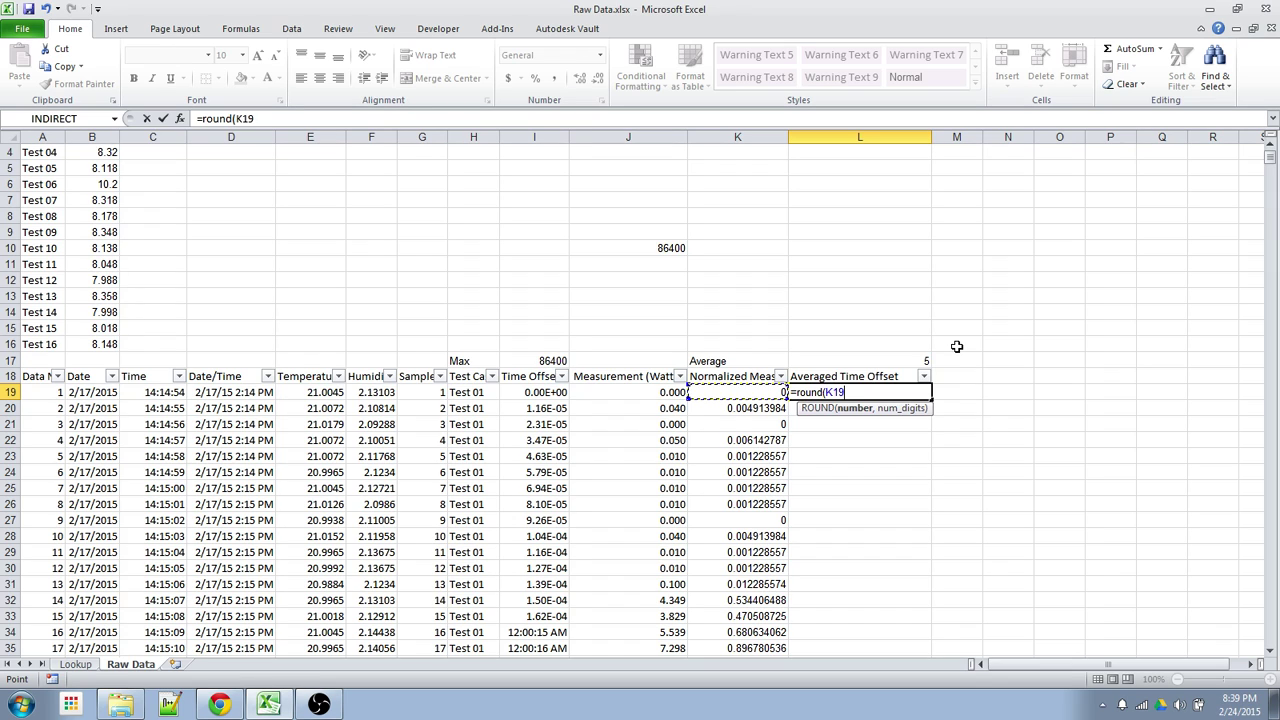
type("*")
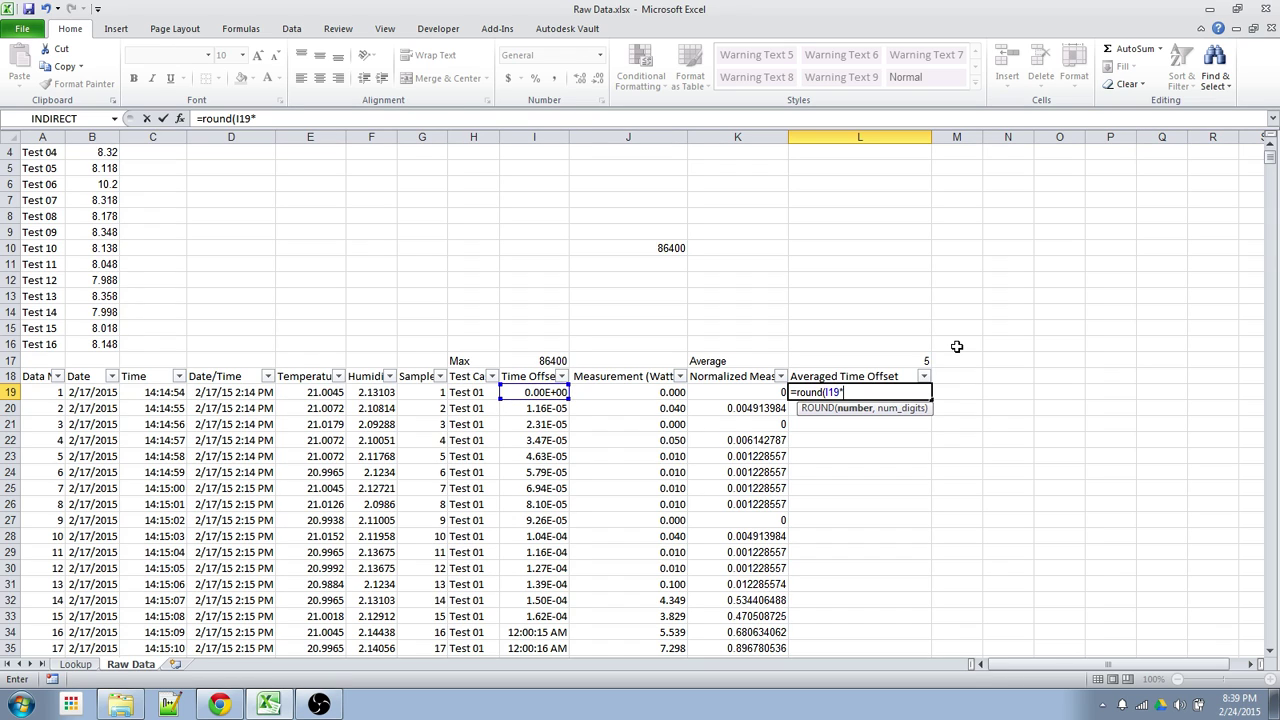
type("86400/")
key("Up")
key("Up")
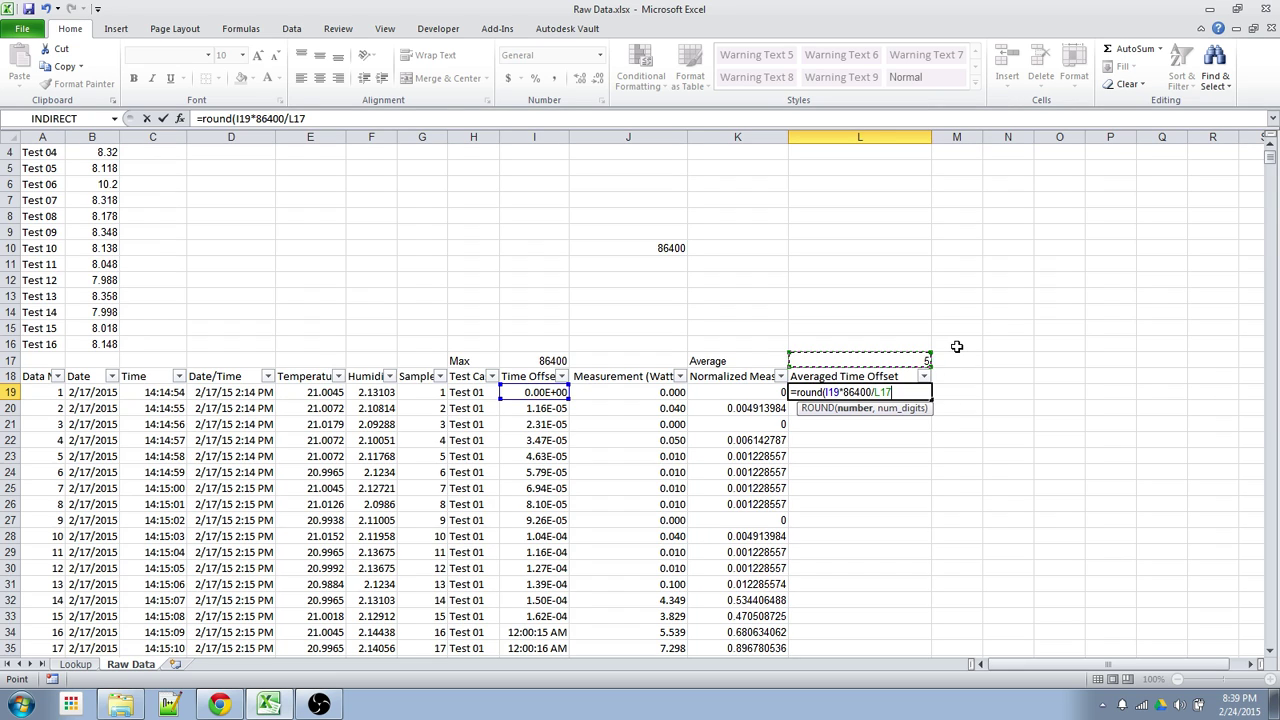
type(",0)")
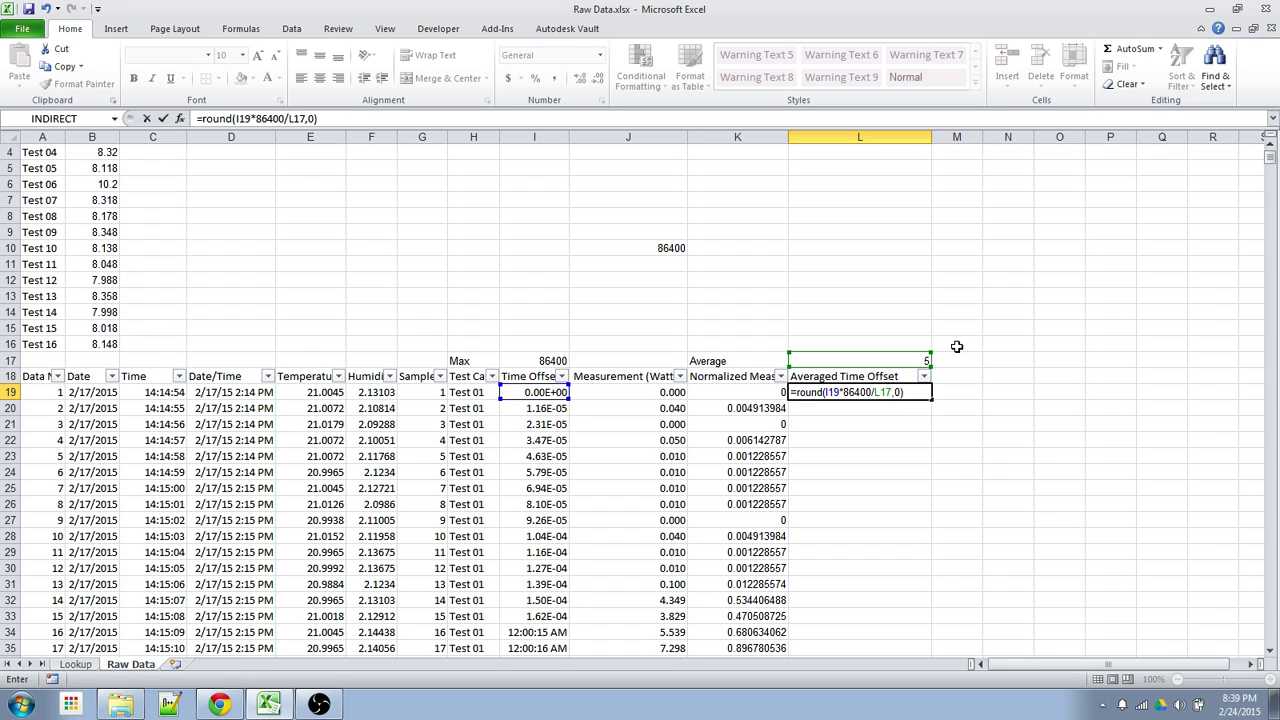
key("Return")
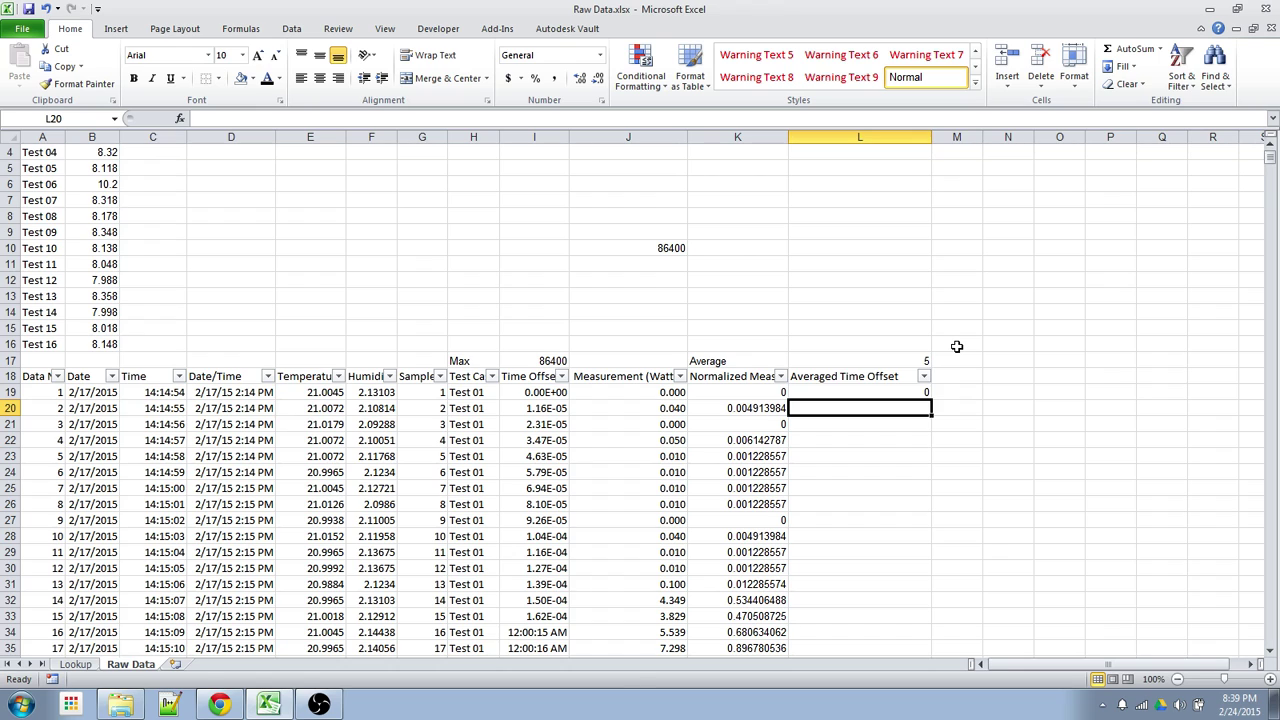
- Copy the rounding formula from L19 into L20:L28
key("Up")
key("ctrl+c")
key("Down")
key("shift+Down")
key("shift+Down")
key("shift+Down")
key("shift+Down")
key("shift+Down")
key("shift+Down")
key("shift+Down")
key("shift+Down")
key("ctrl+v")
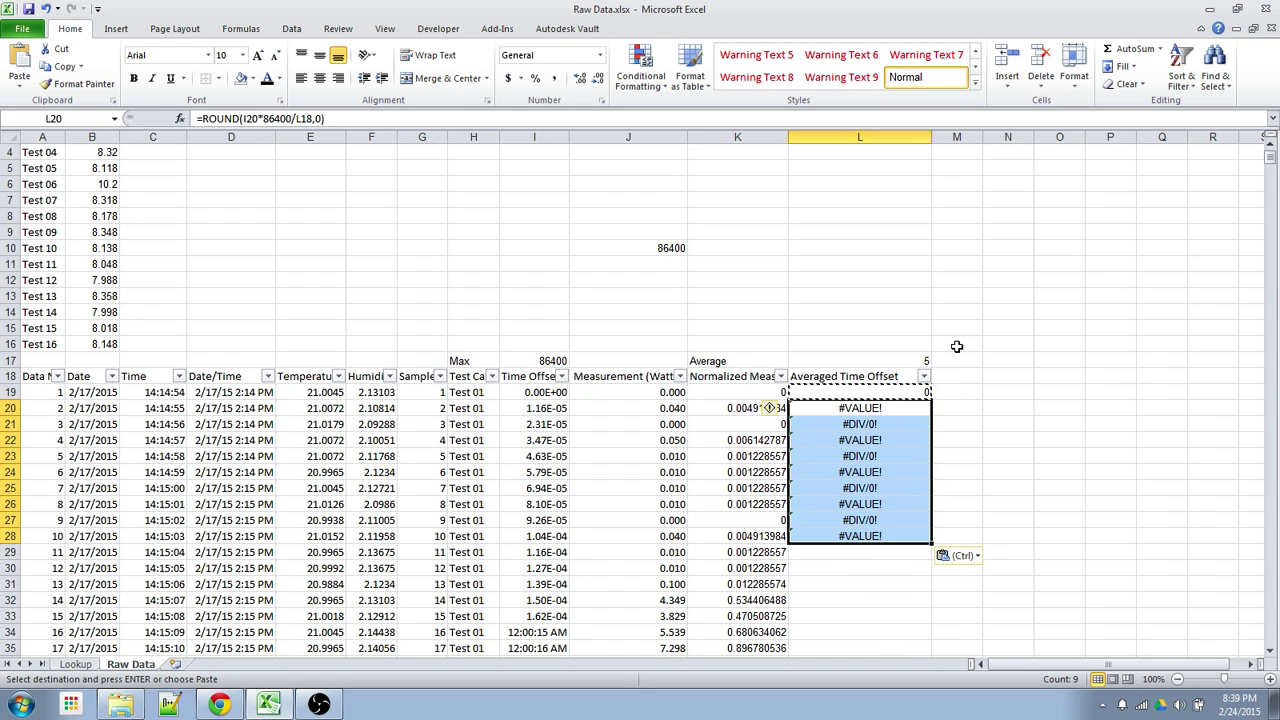
- Make the L17 reference in the L19 formula absolute, giving =ROUND(I19*86400/$L$17,0)
key("Up")
key("F2")
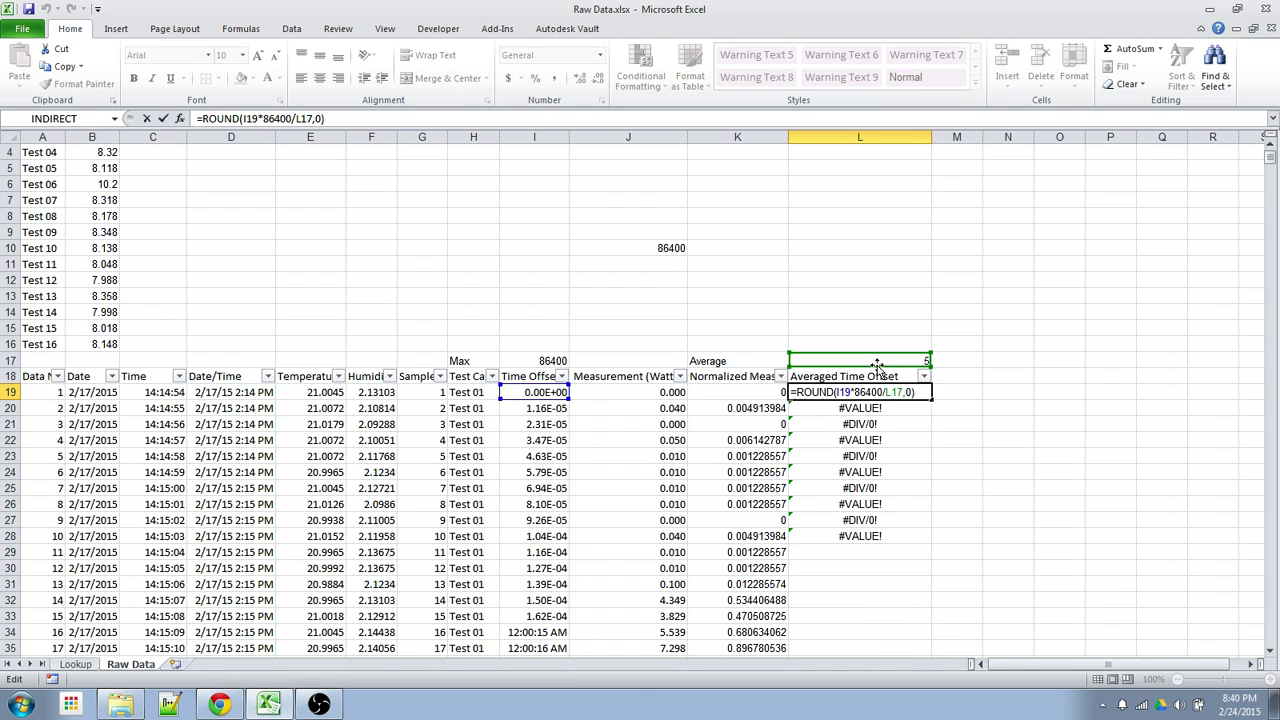
key("Left")
key("Left")
key("Left")
key("Left")
key("Left")
key("F4")
key("Return")
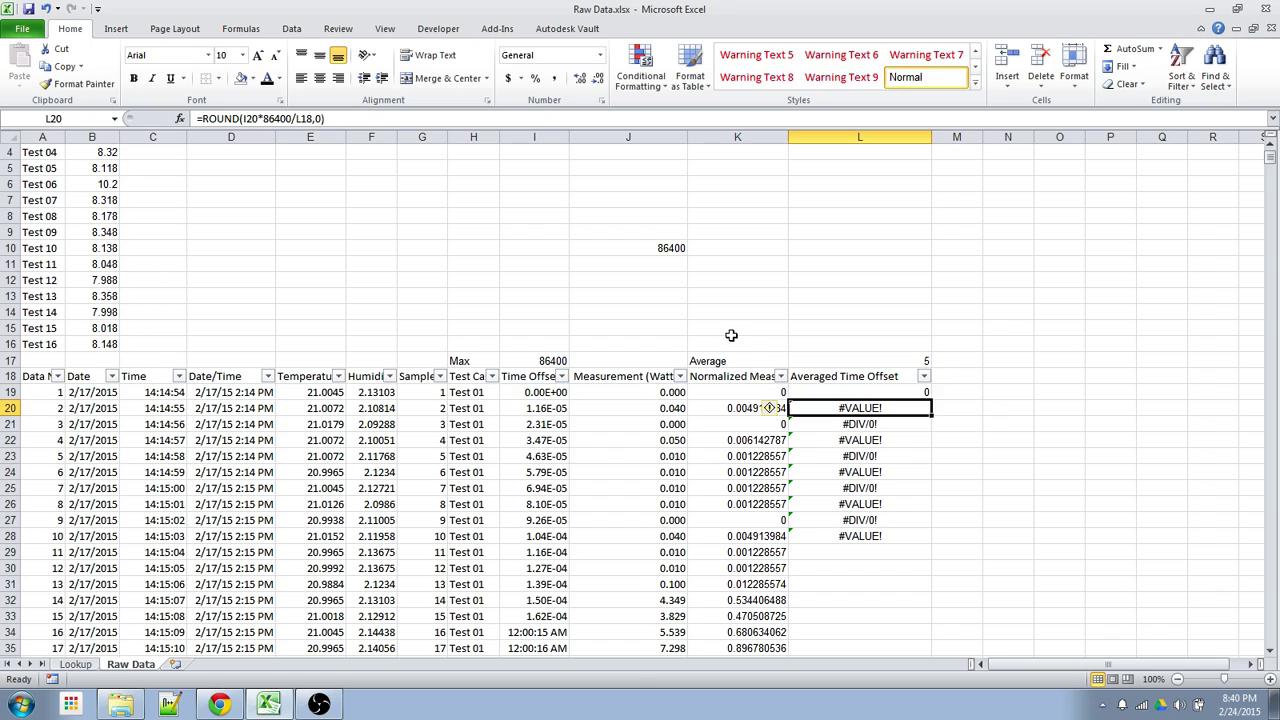
- Copy the L19 formula with the absolute $L$17 reference over L20:L28, and clear the copy selection
key("Up")
key("ctrl+c")
key("Down")
key("shift+Down")
key("shift+Down")
key("shift+Down")
key("shift+Down")
key("shift+Down")
key("shift+Down")
key("shift+Down")
key("shift+Down")
key("ctrl+v")
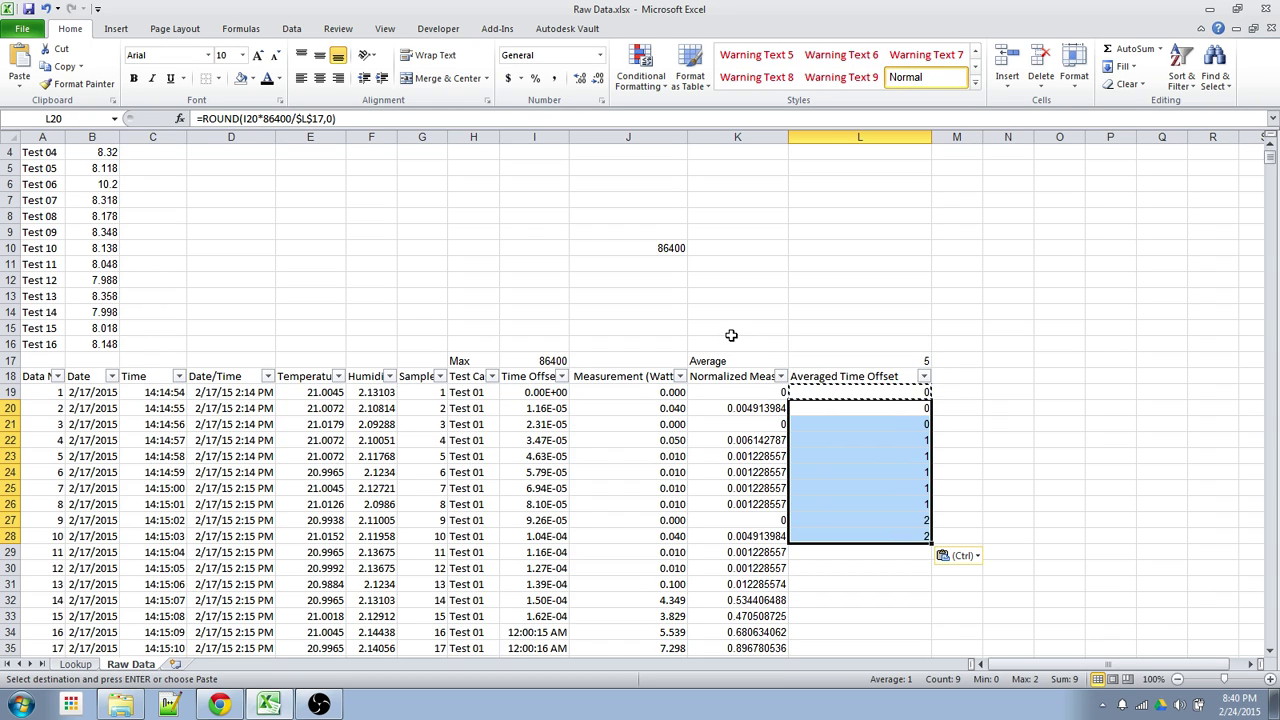
key("Up")
key("Escape")
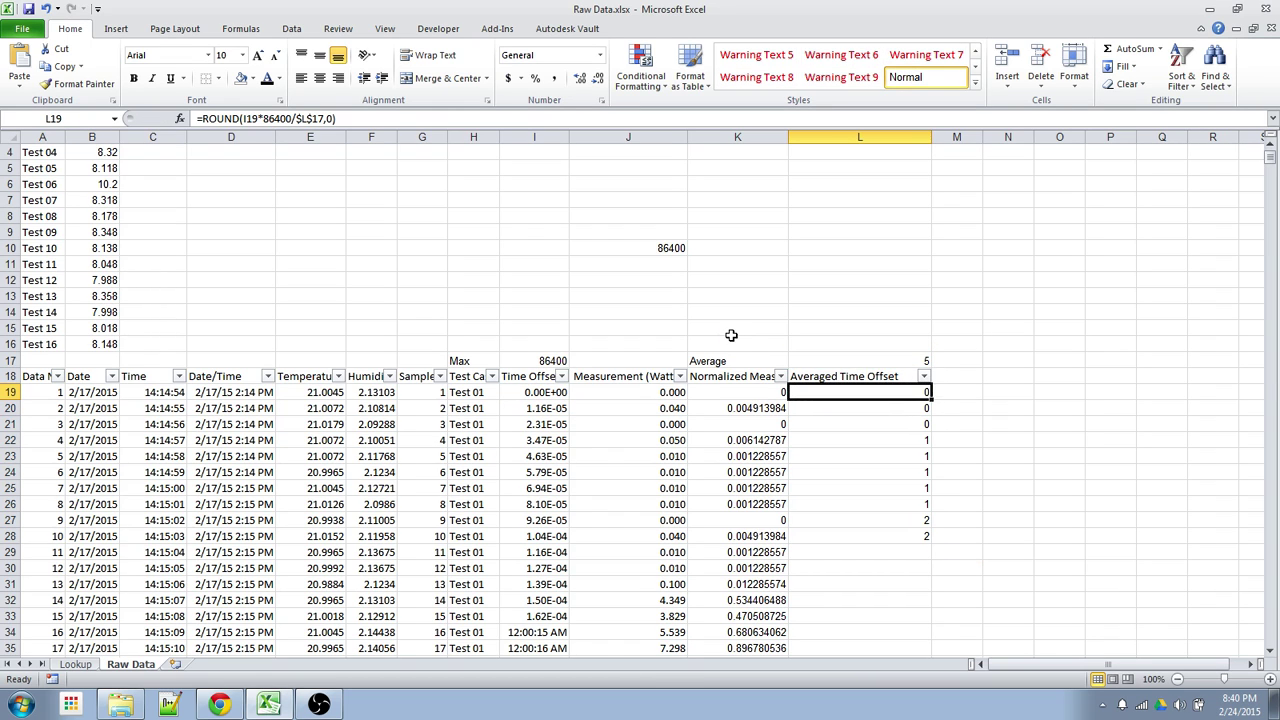
- Compare the time offsets in I19:I22 with the rounded results in L19:L22 to check the grouping
key("Left")
key("Left")
key("Left")
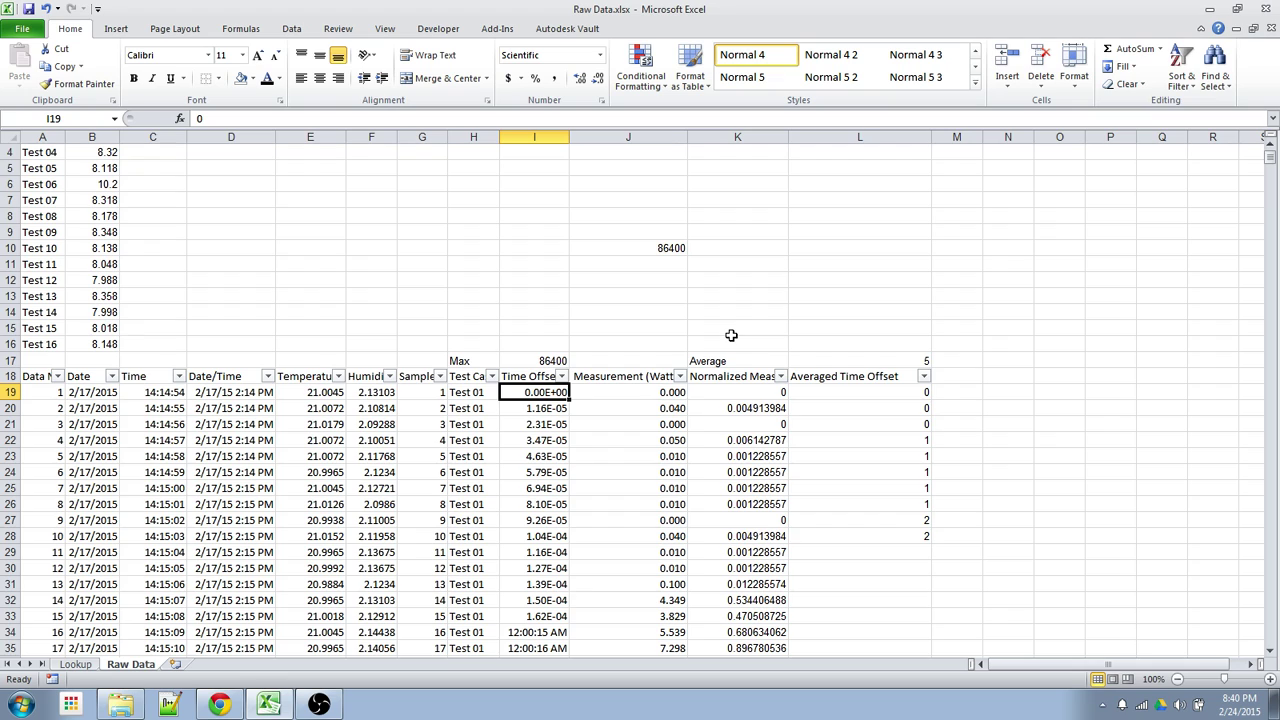
key("Down")
key("Down")
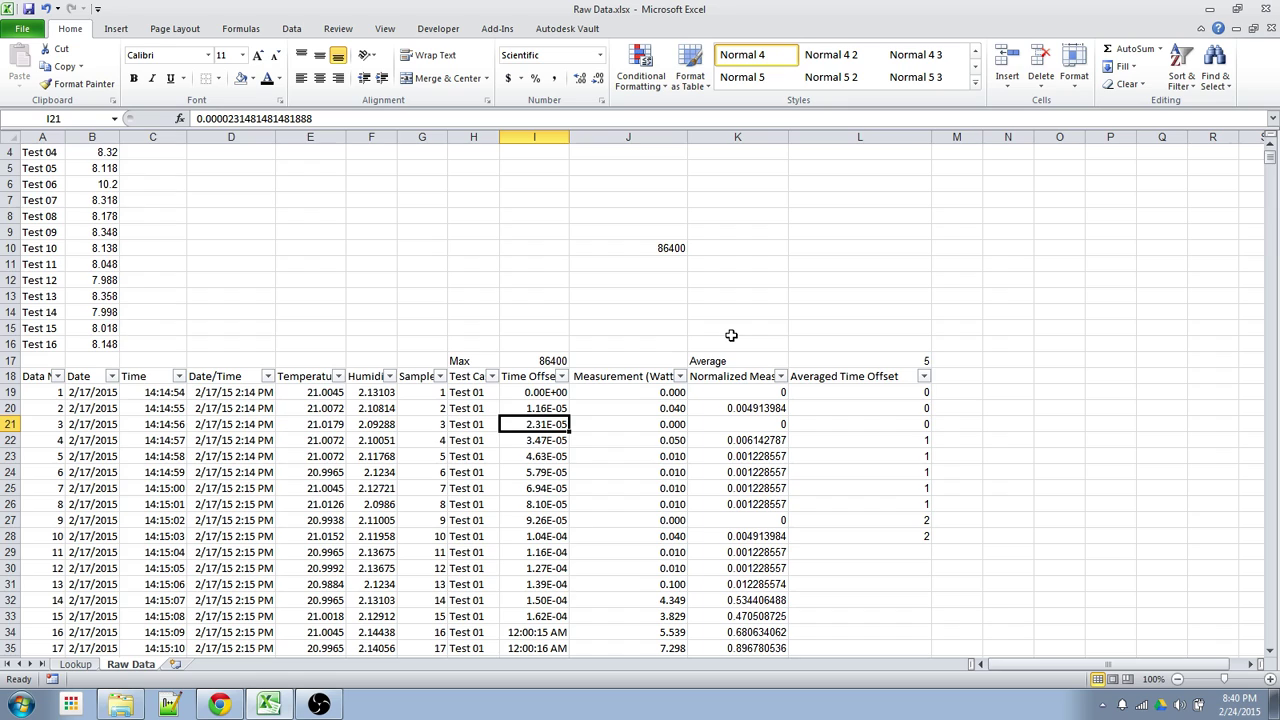
key("Right")
key("Right")
key("Right")
key("Up")
key("Up")
key("Down")
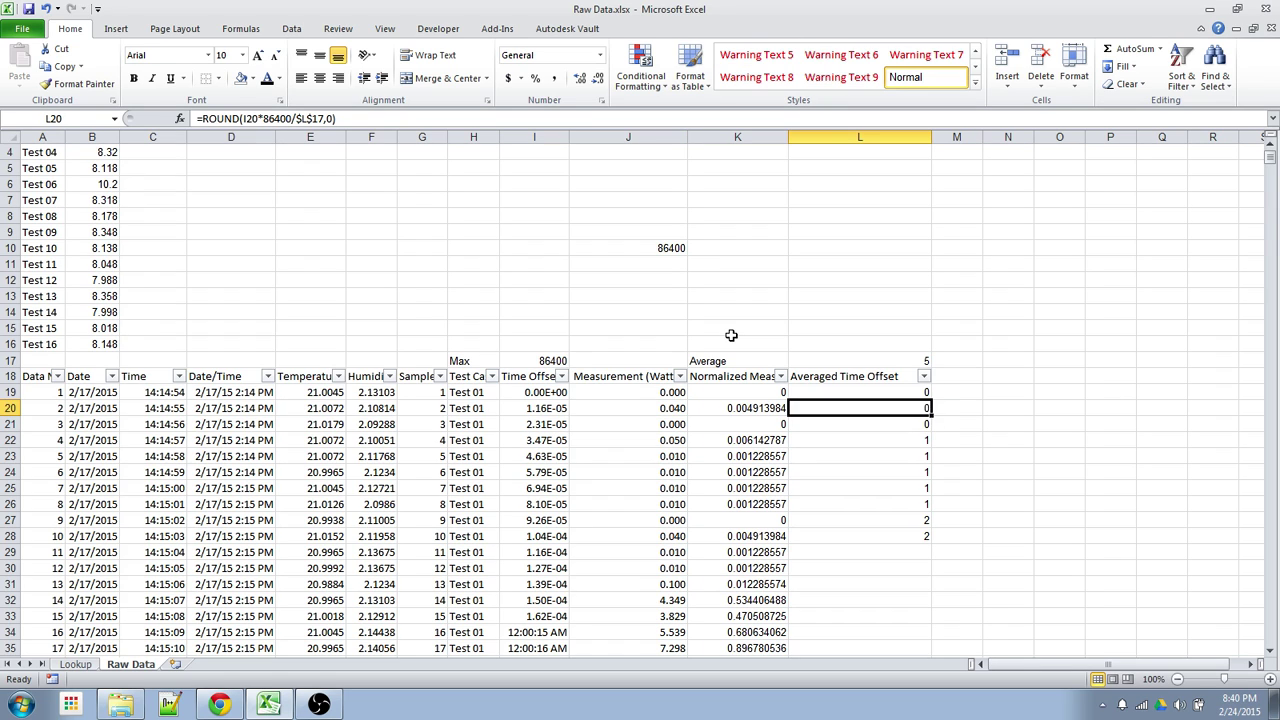
key("Down")
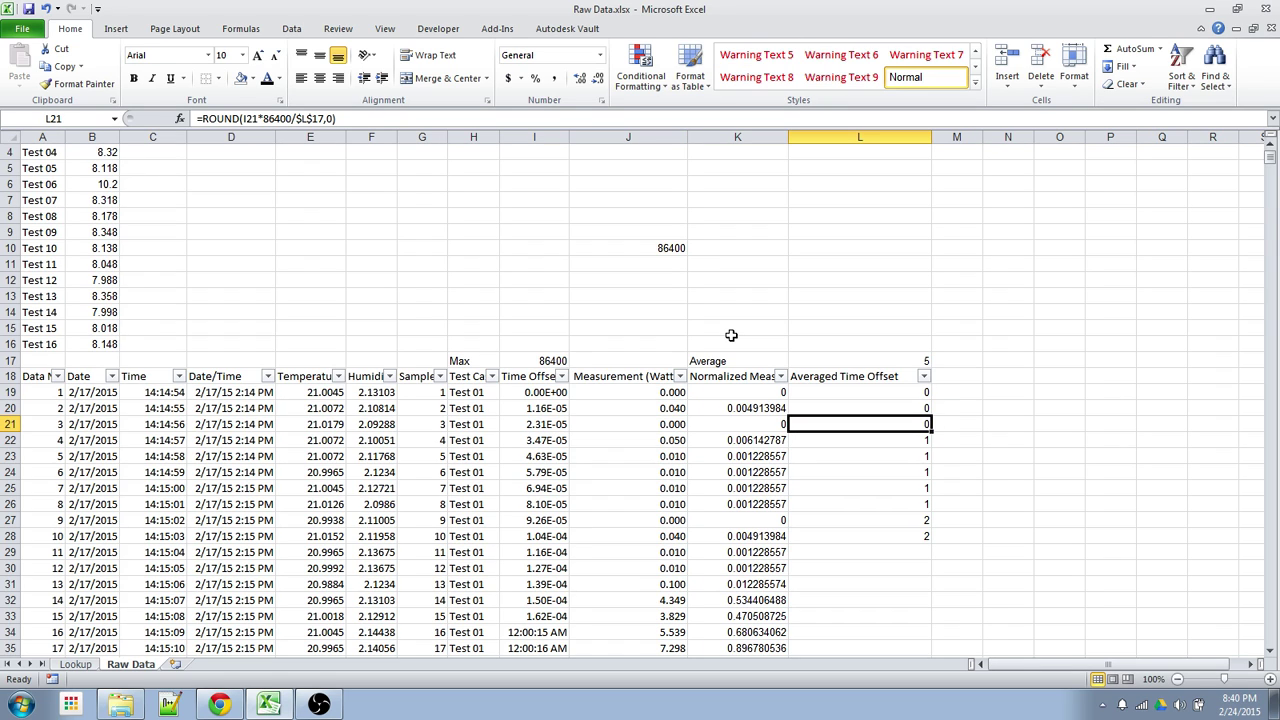
key("Down")
key("Left")
key("Left")
key("Left")
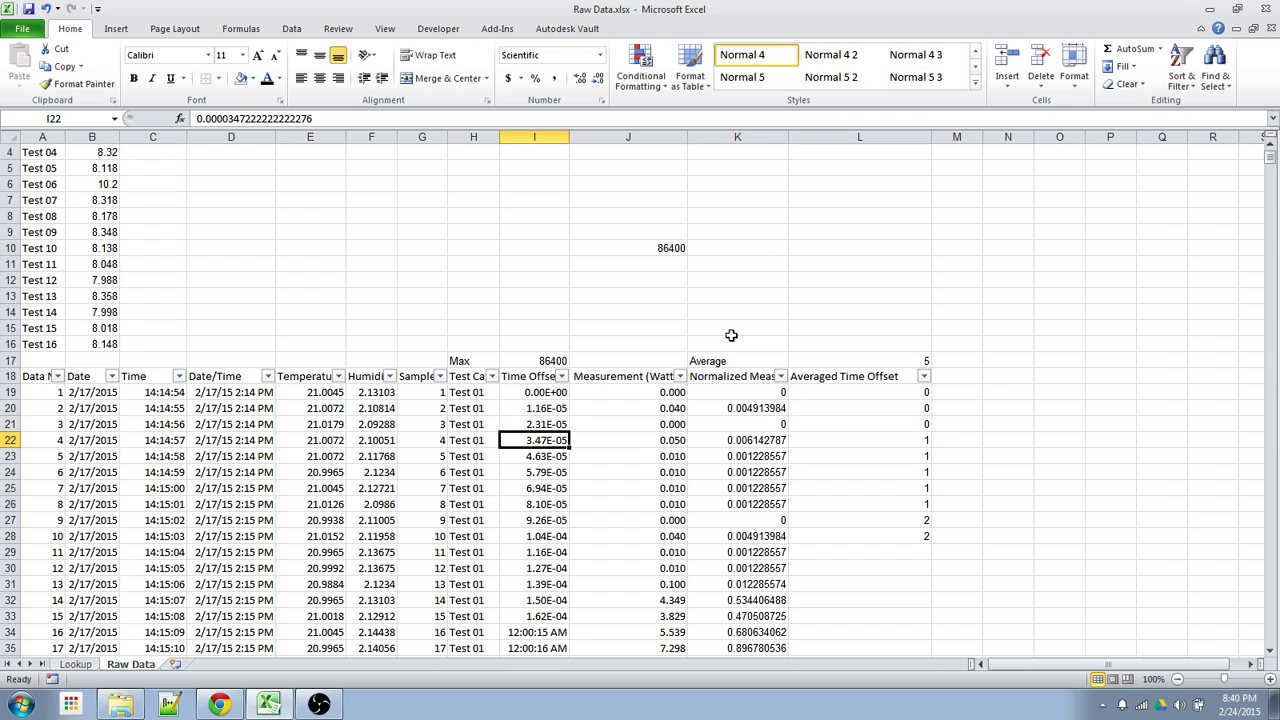
key("Right")
key("Right")
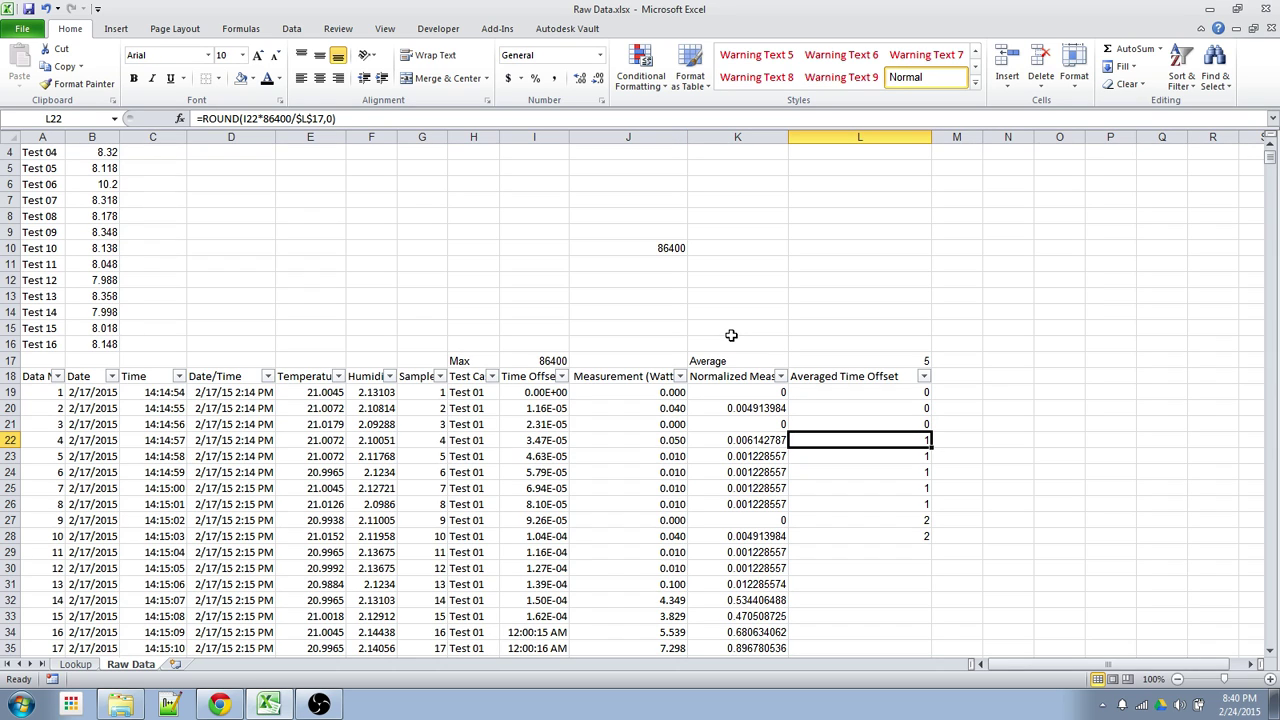
- Examine the rounded interval numbers in L22:L27 to see which samples fall into each group
key("Down")
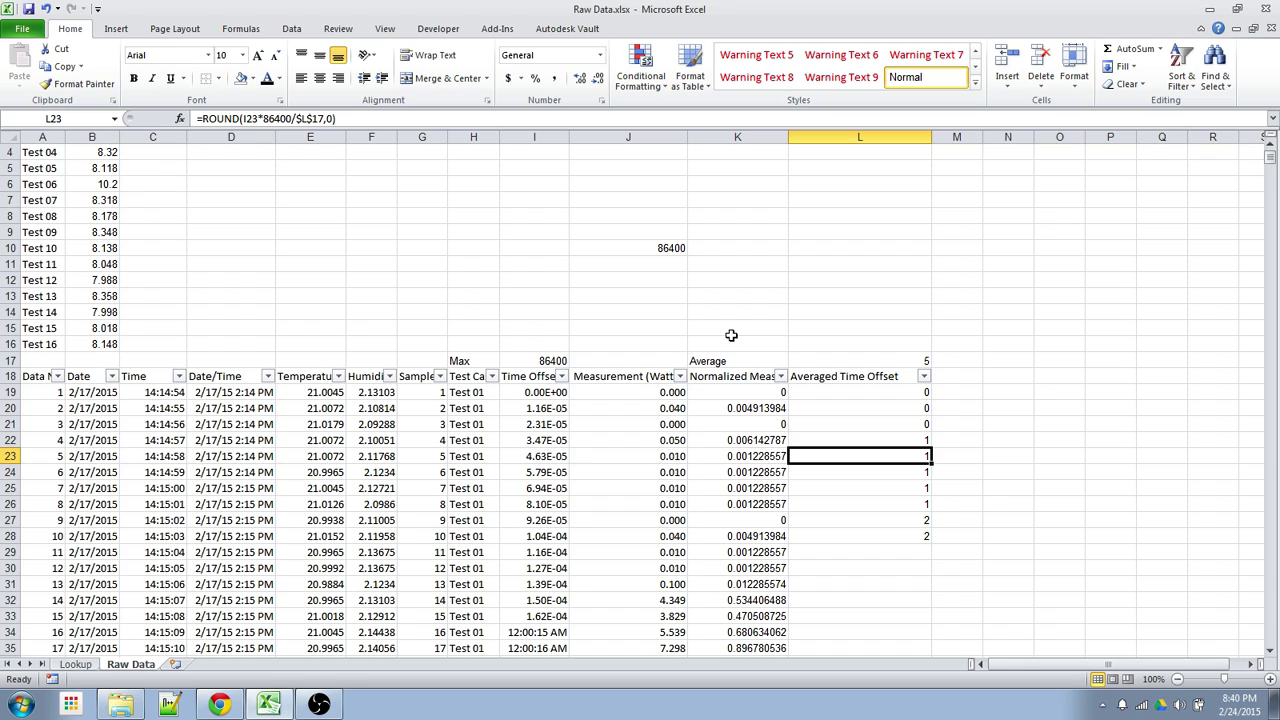
key("Down")
key("Down")
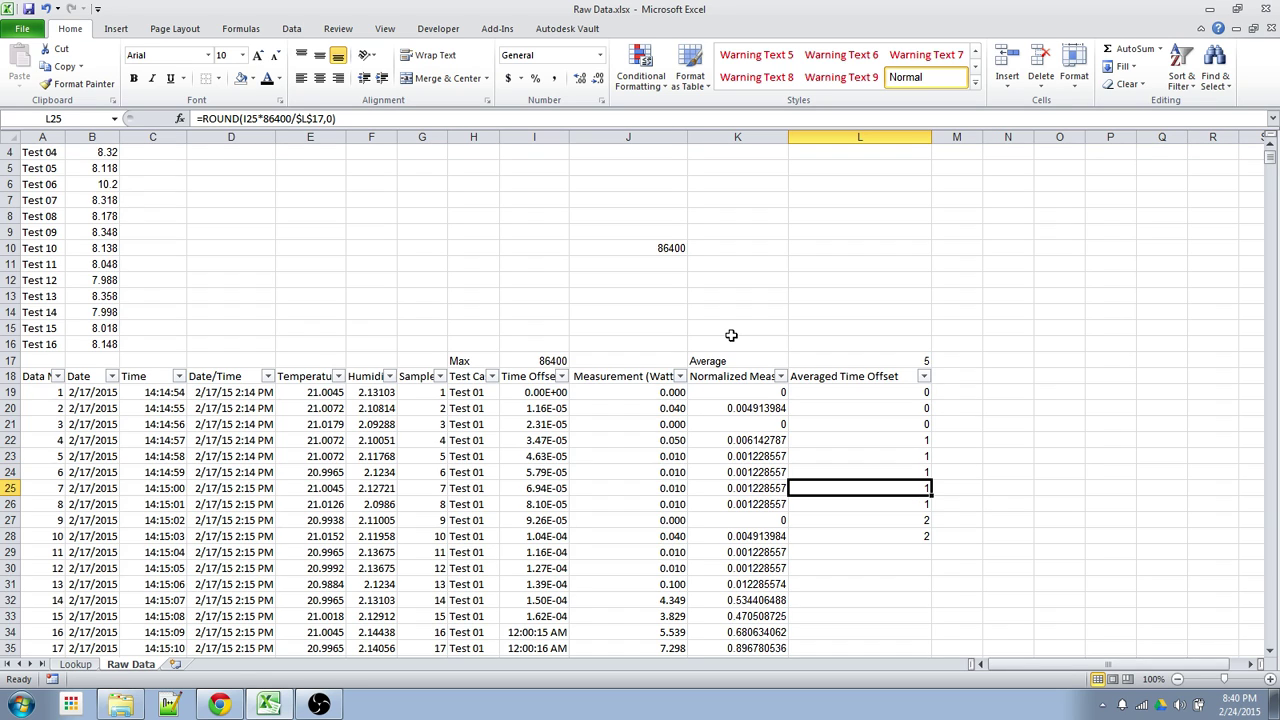
key("Down")
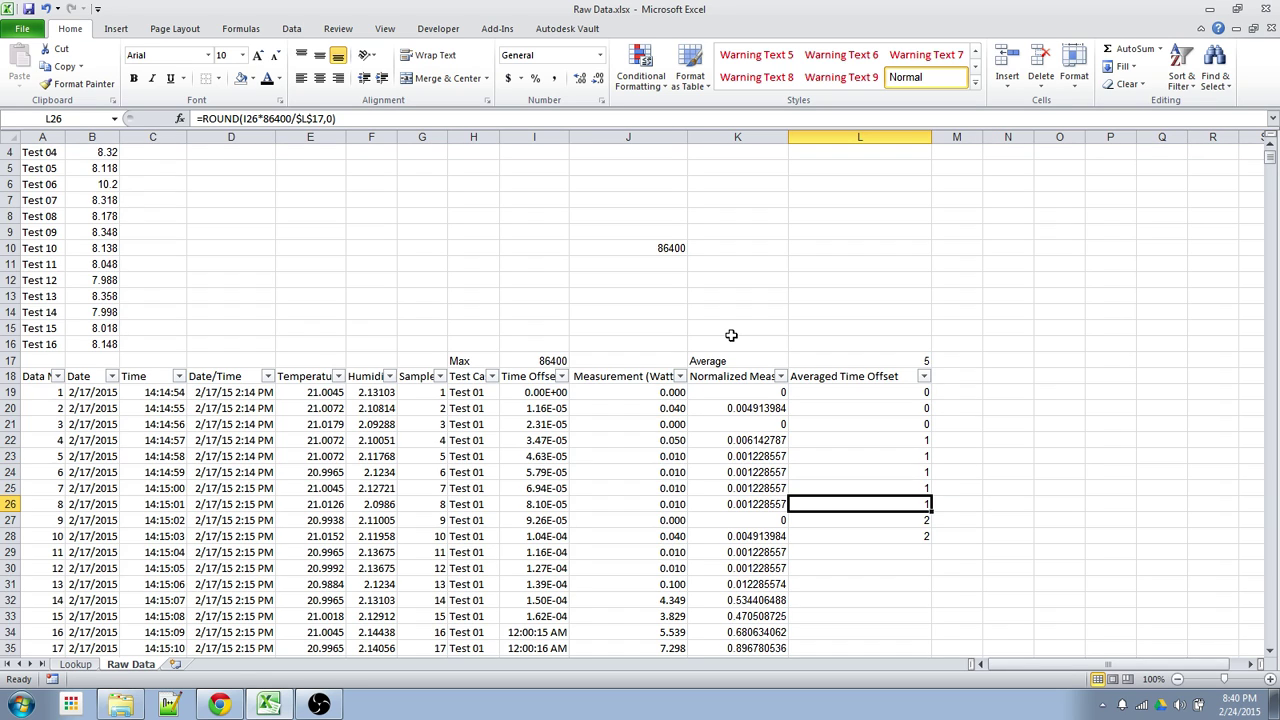
key("Down")
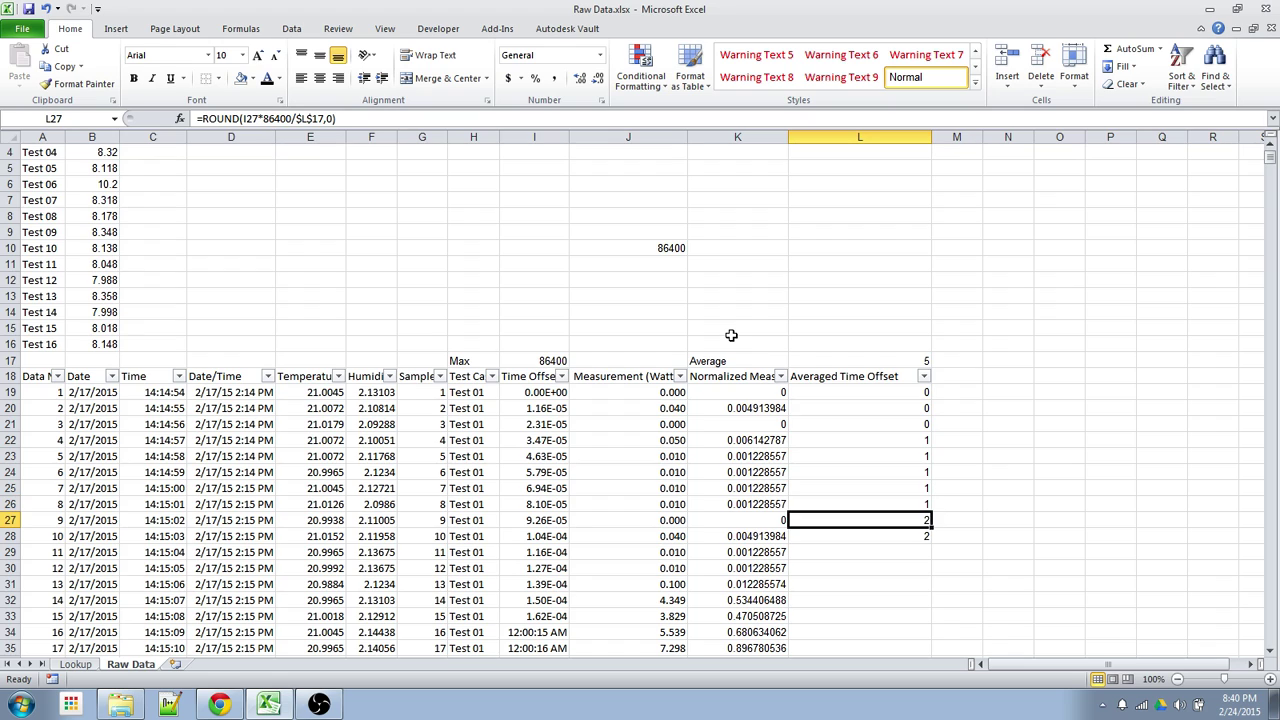
key("Up")
key("Up")
key("Up")
key("Up")
key("Up")
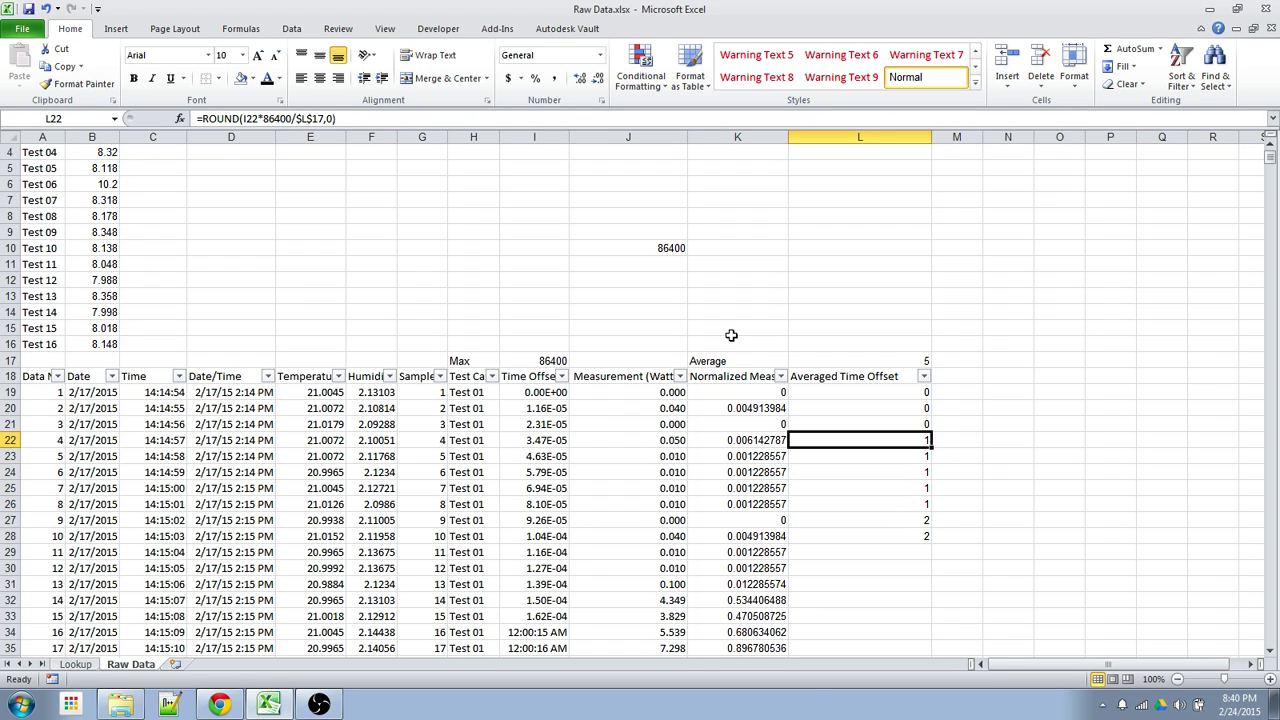
key("Down")
key("Down")
key("Down")
key("Down")
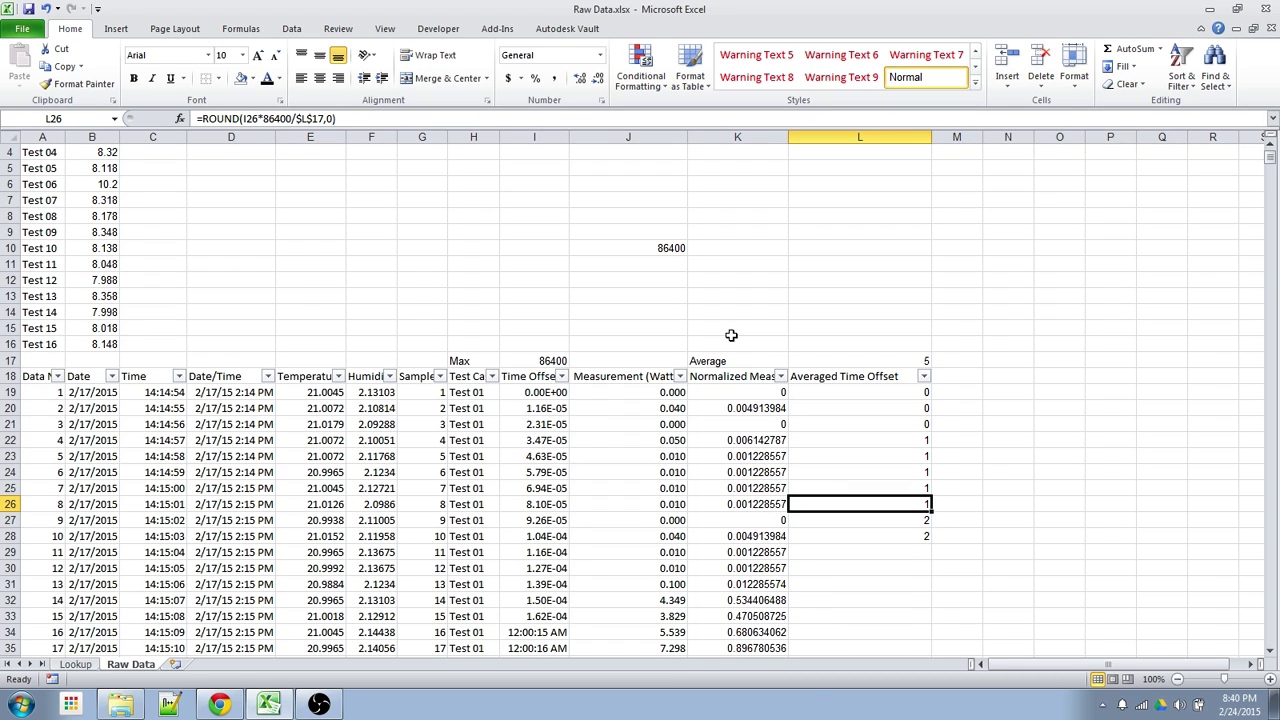
- Multiply the L19 rounding formula by the averaging interval, giving =ROUND(I19*86400/$L$17,0)*$L$17
key("Up")
key("Up")
key("Up")
key("Up")
key("Up")
key("Up")
key("Up")
key("F2")
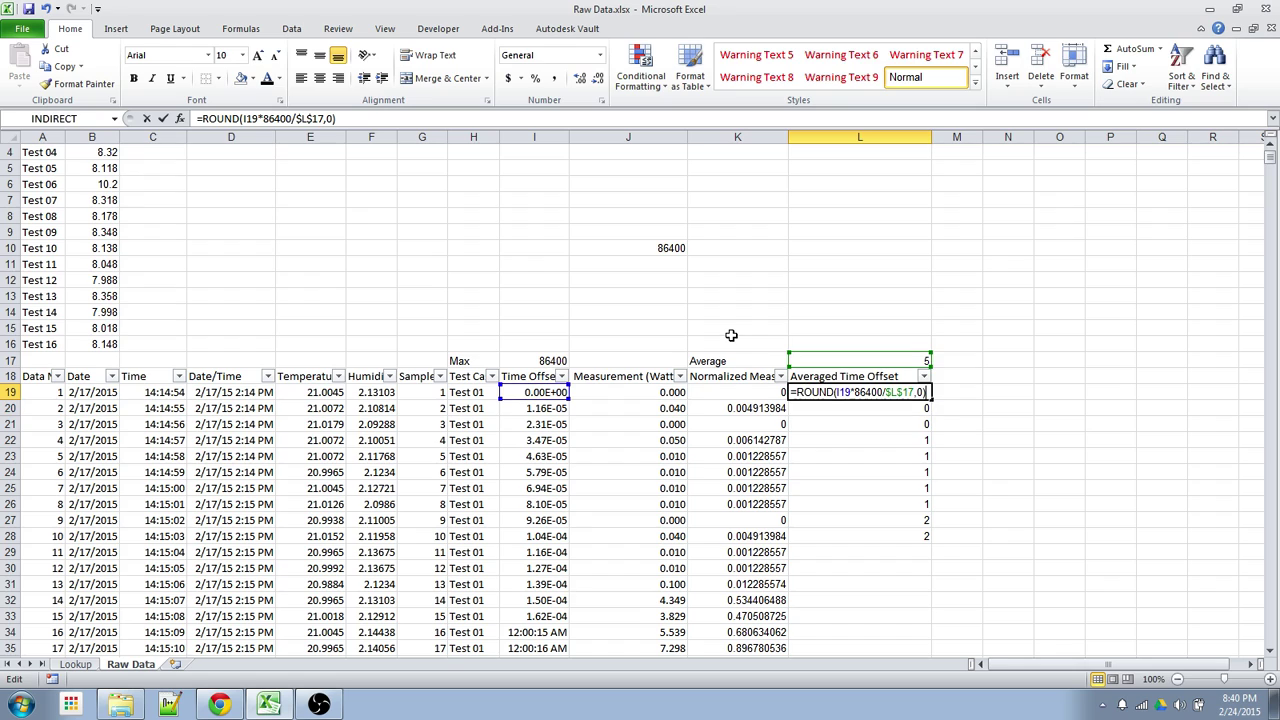
type("*")
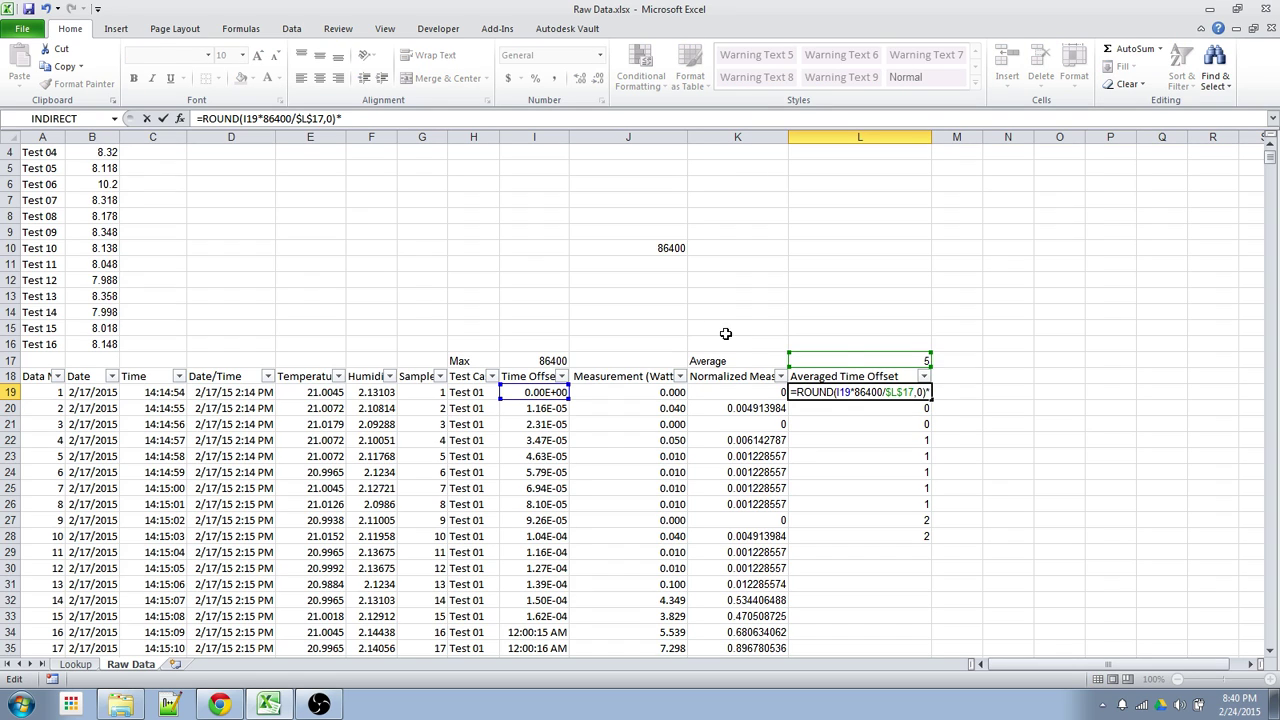
left_click(842, 358)
key("F4")
key("ctrl+Return")
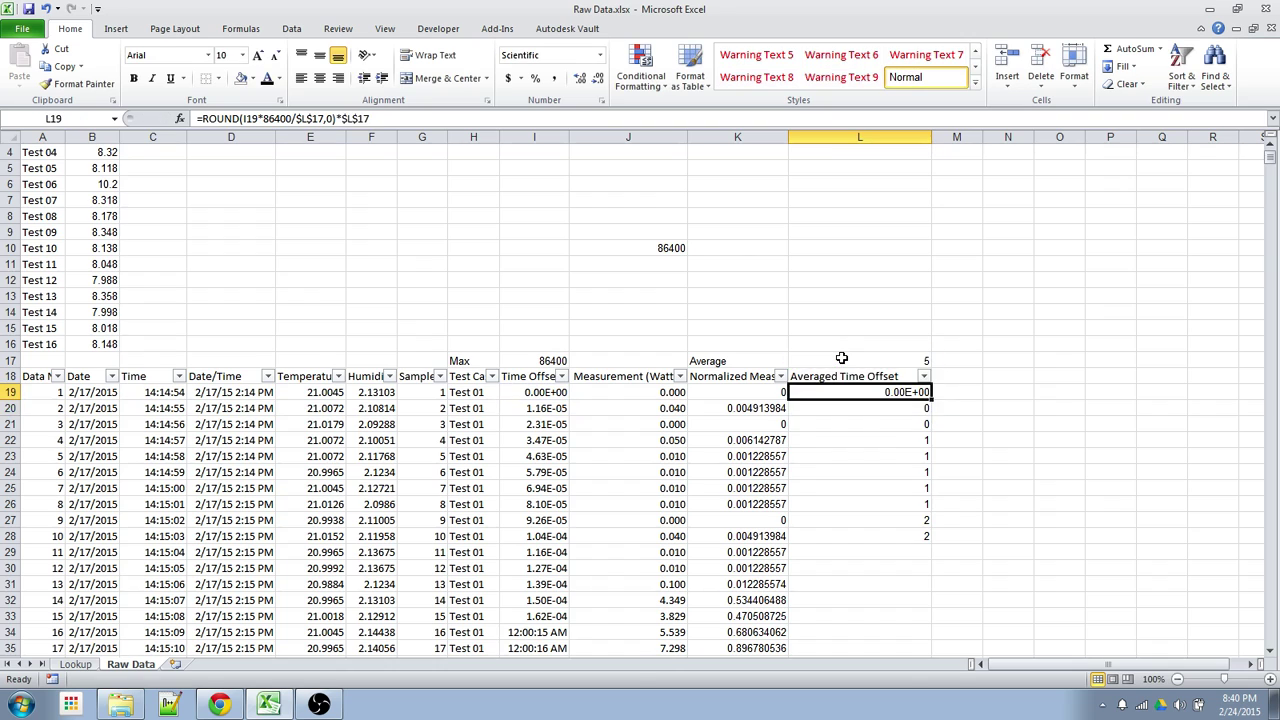
- Copy the extended L19 formula over L20:L28
key("ctrl+c")
key("Down")
key("ctrl+shift+Down")
key("ctrl+v")
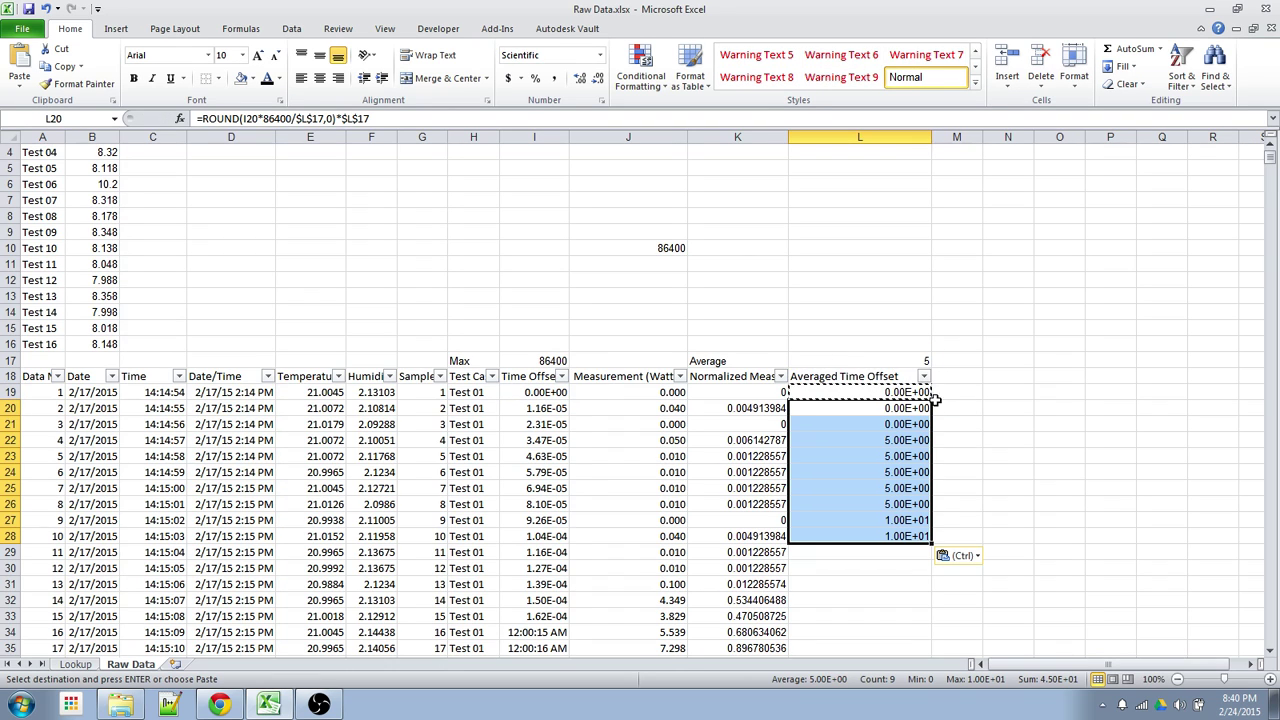
- Format all of column L as Number with 0 decimal places and no thousands separator
left_click(868, 136)
key("ctrl+1")
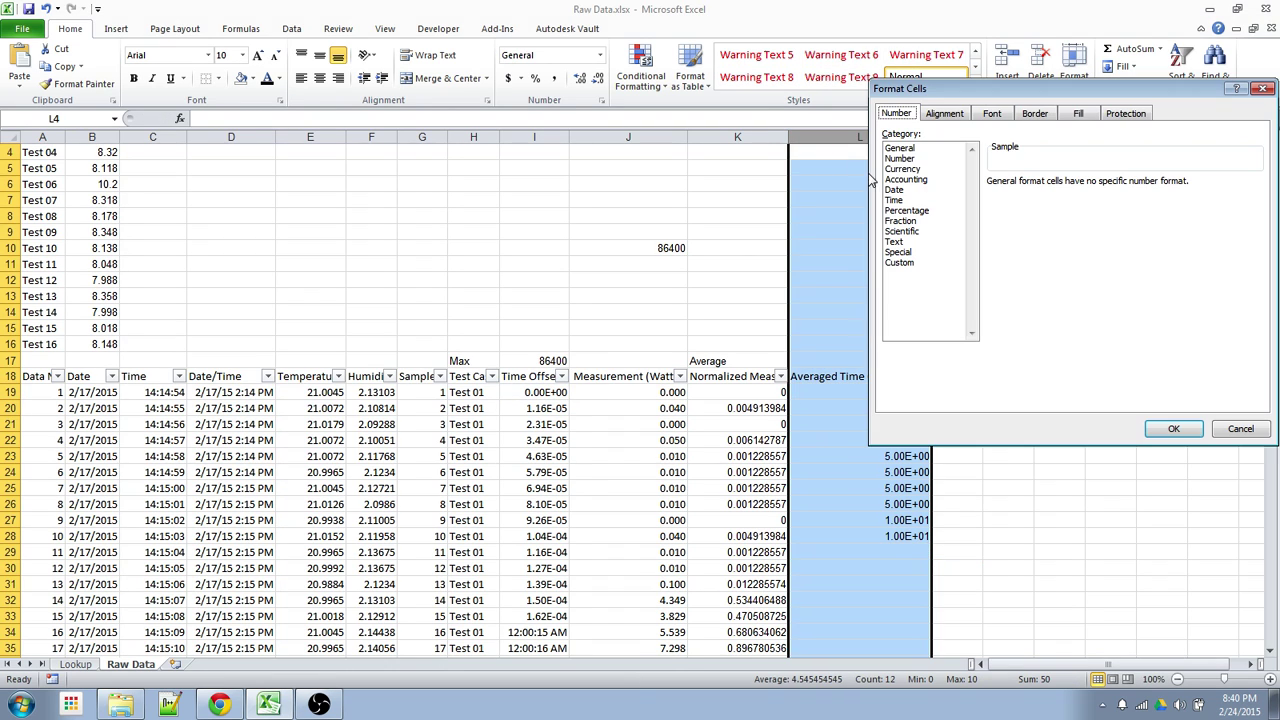
left_click(903, 148)
left_click(900, 158)
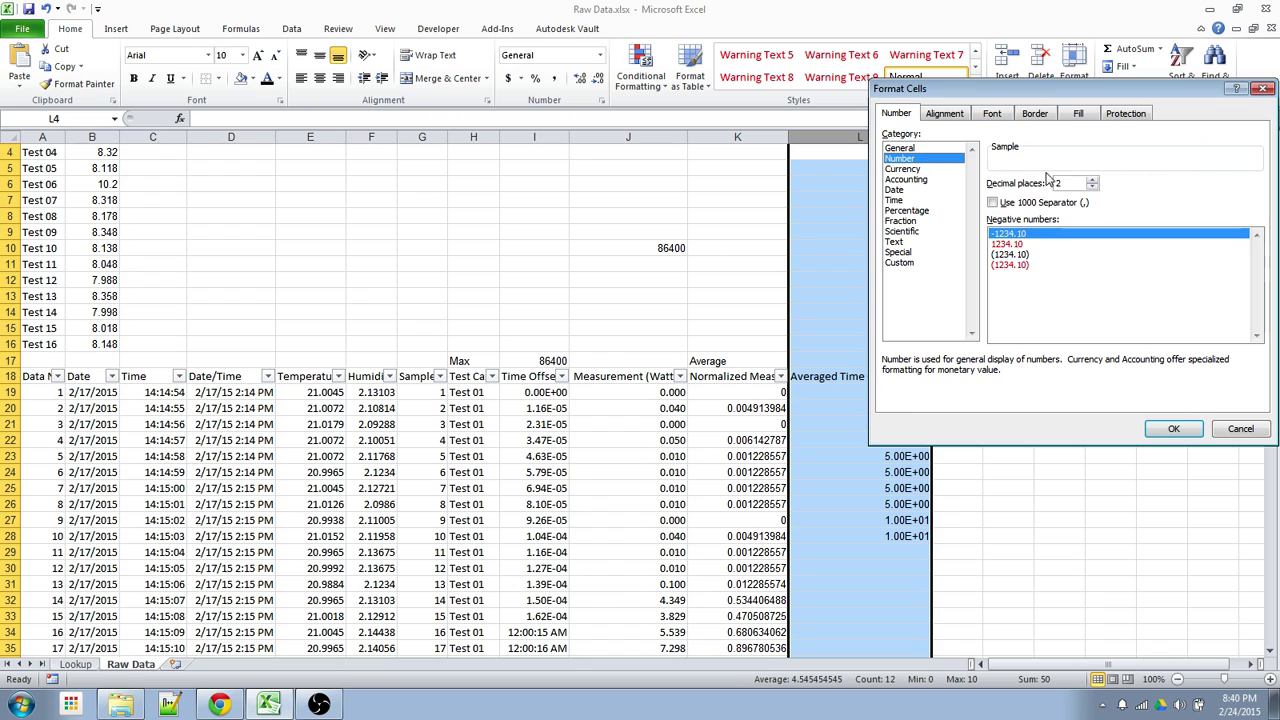
left_click(1092, 187)
left_click(1092, 187)
left_click(1046, 203)
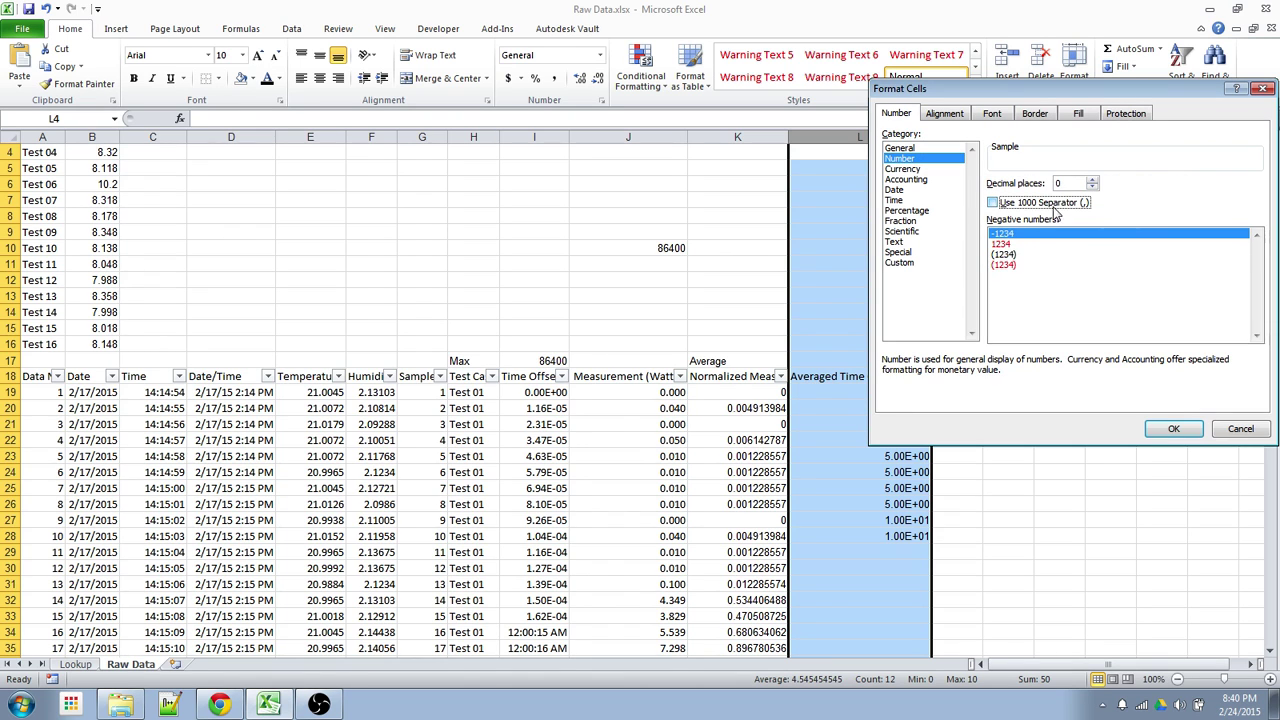
left_click(1174, 428)
left_click(925, 488)
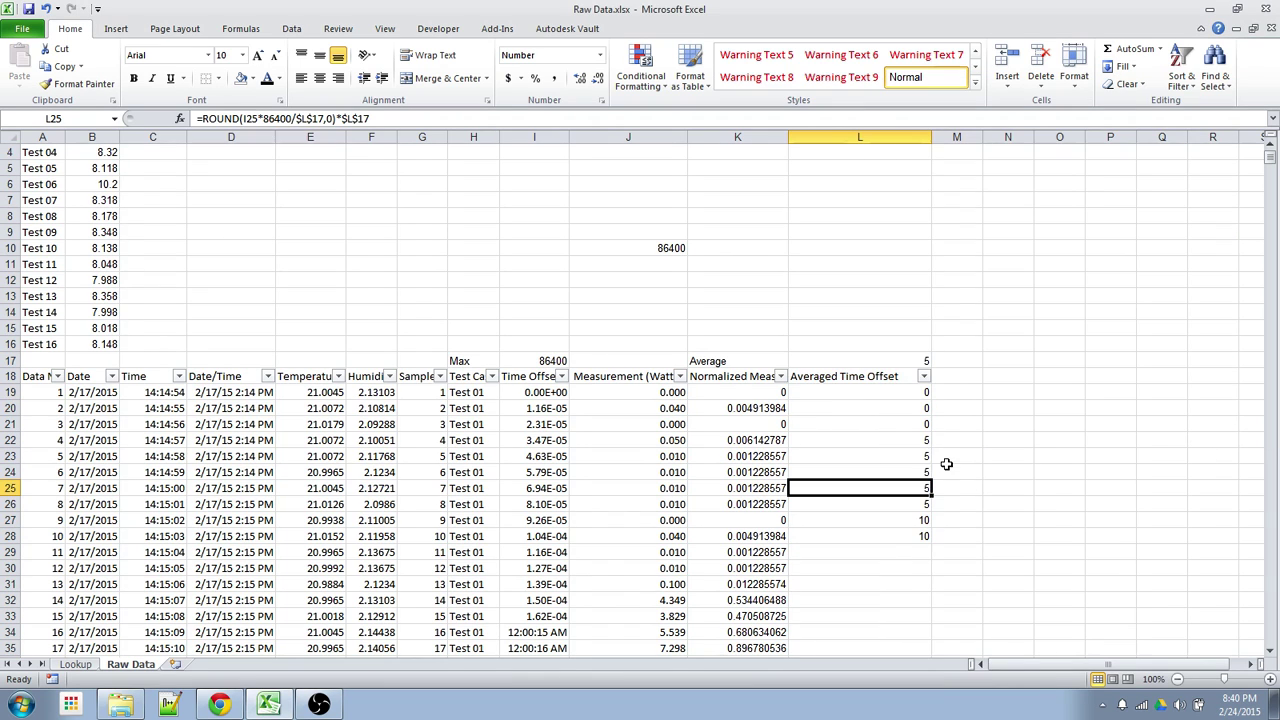
- Compare the averaged time offsets in L19:L26 with the normalized measurements beside them to check the averaging groups
left_click(910, 392)
scroll(910, 392, "down", 1)
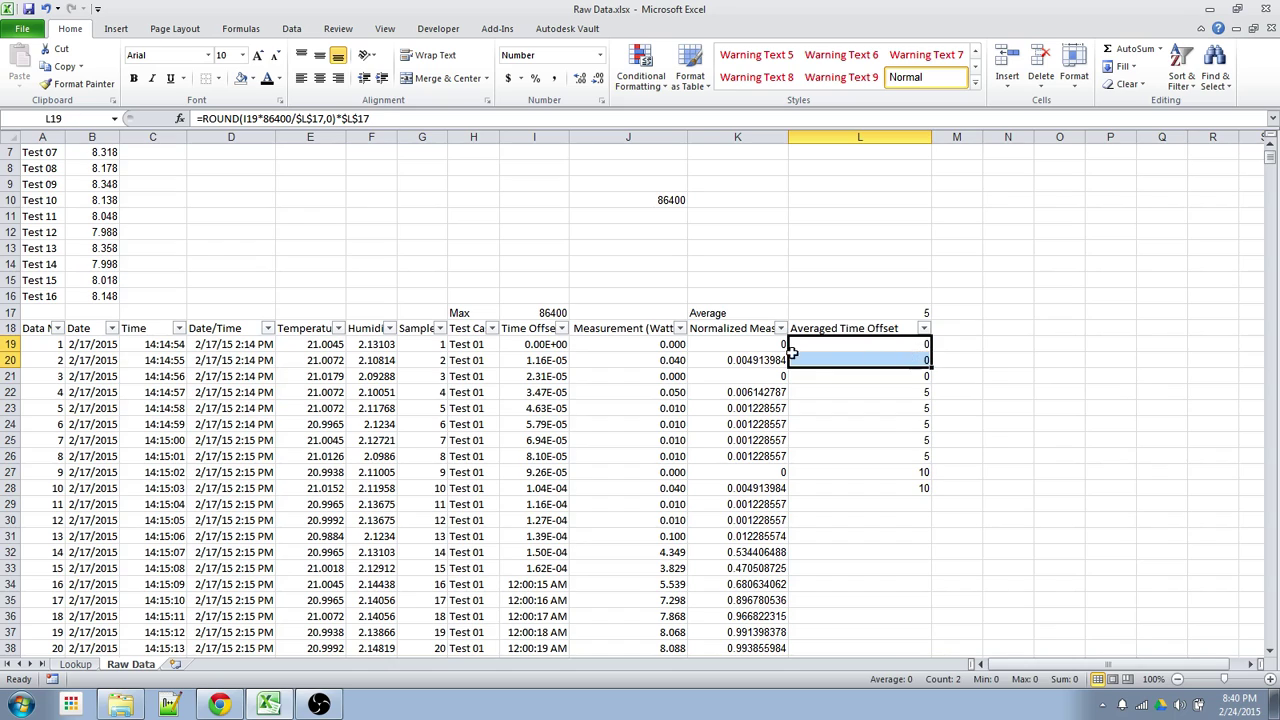
left_click_drag(769, 345, 772, 374)
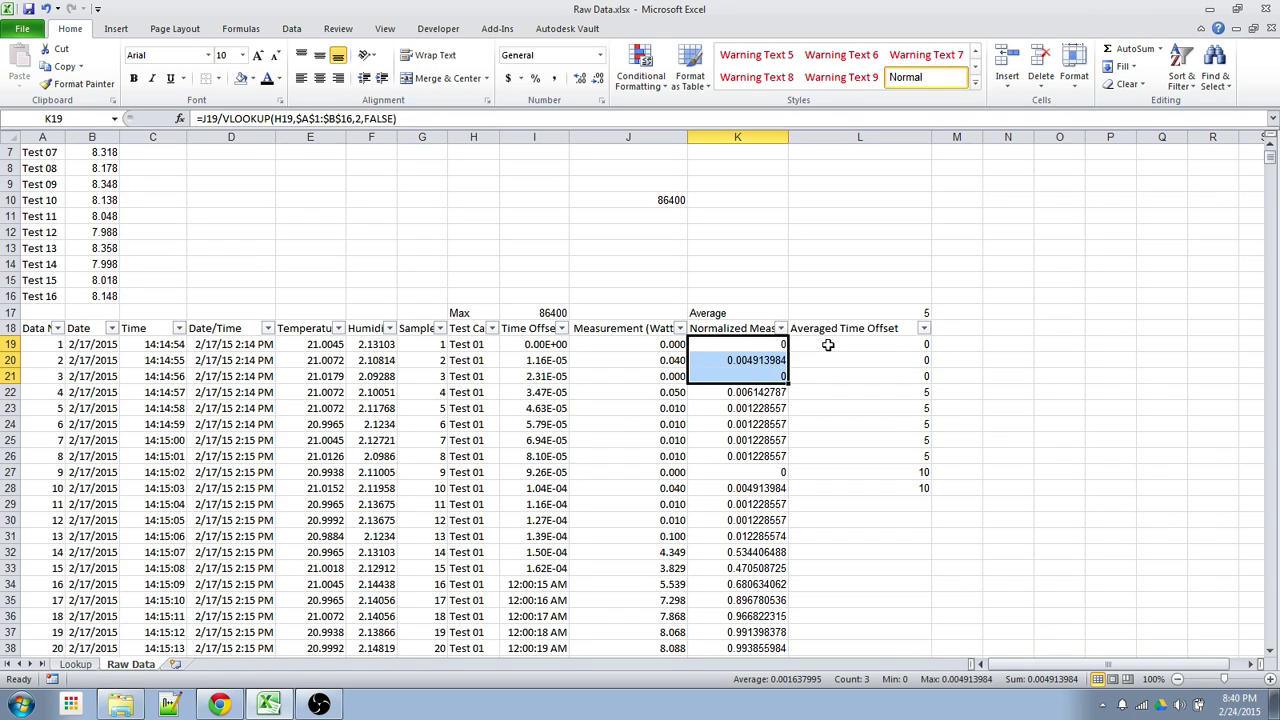
left_click_drag(835, 345, 783, 456)
left_click_drag(823, 394, 820, 449)
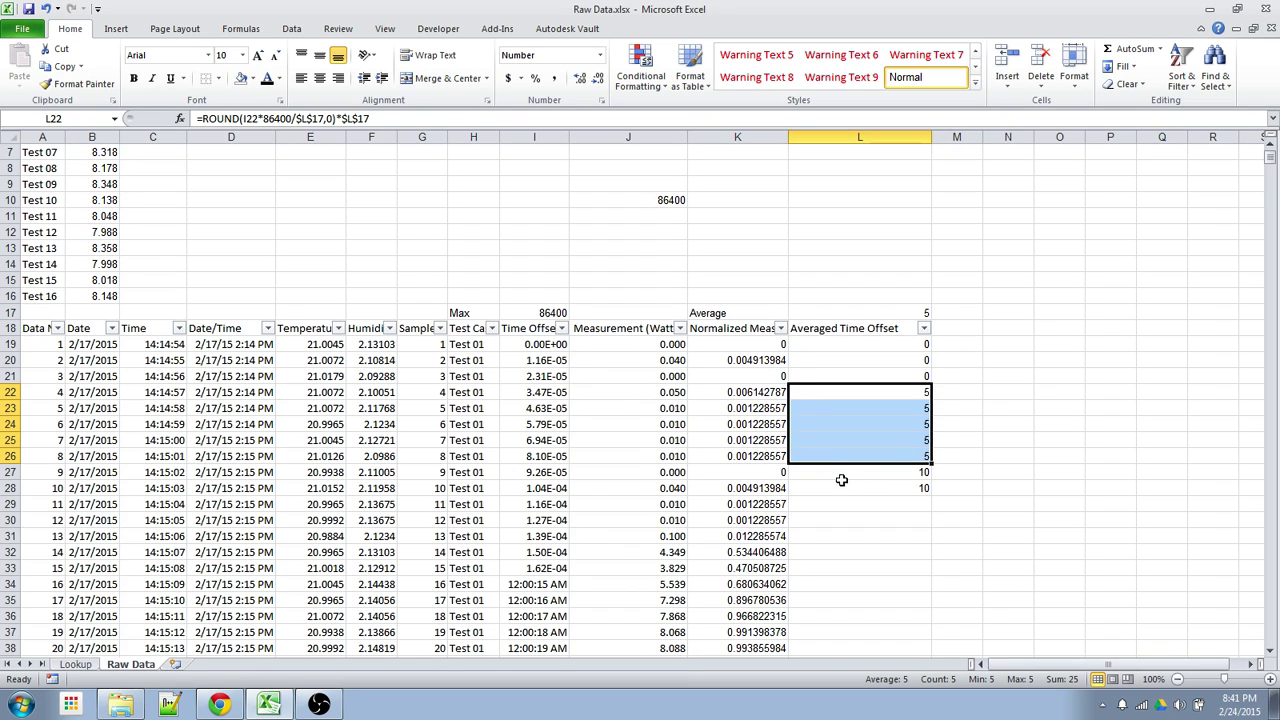
- Fill the averaged time offset formula from L28 down to the last data row, L31798, and go to that row
left_click(845, 486)
double_click(930, 495)
left_click(912, 487)
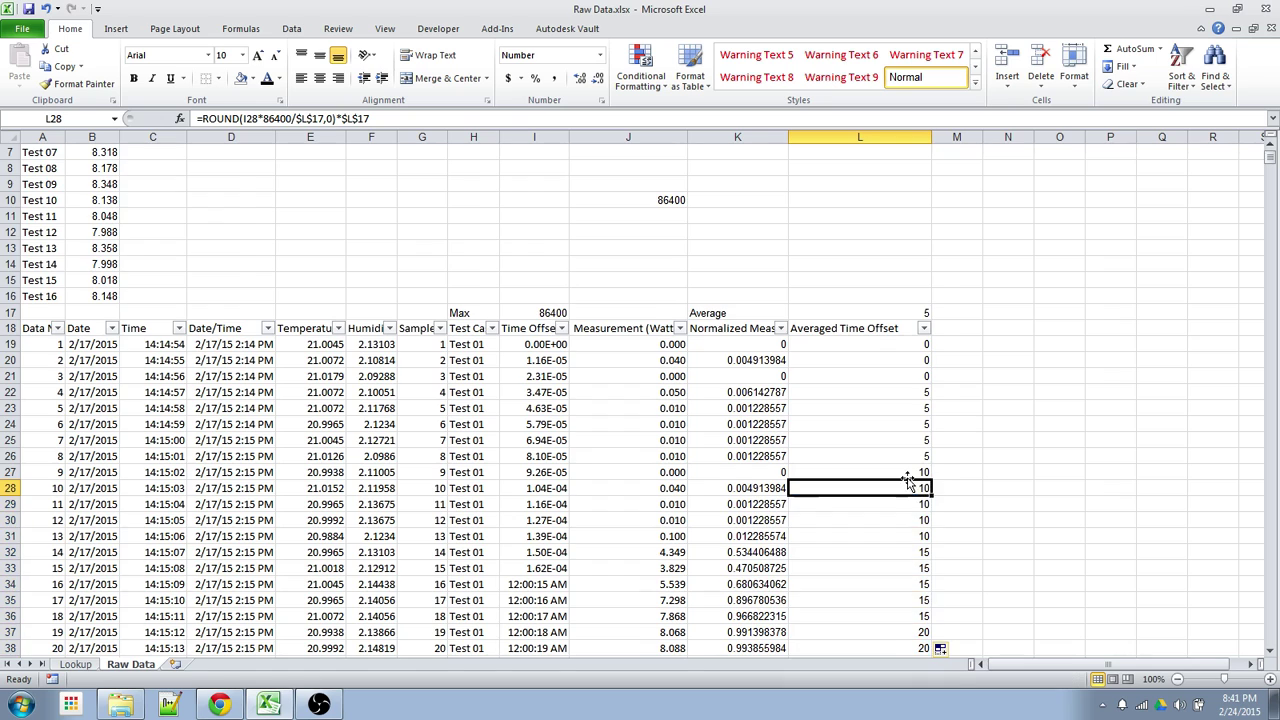
scroll(912, 487, "down", 5)
left_click(908, 477)
double_click(908, 479)
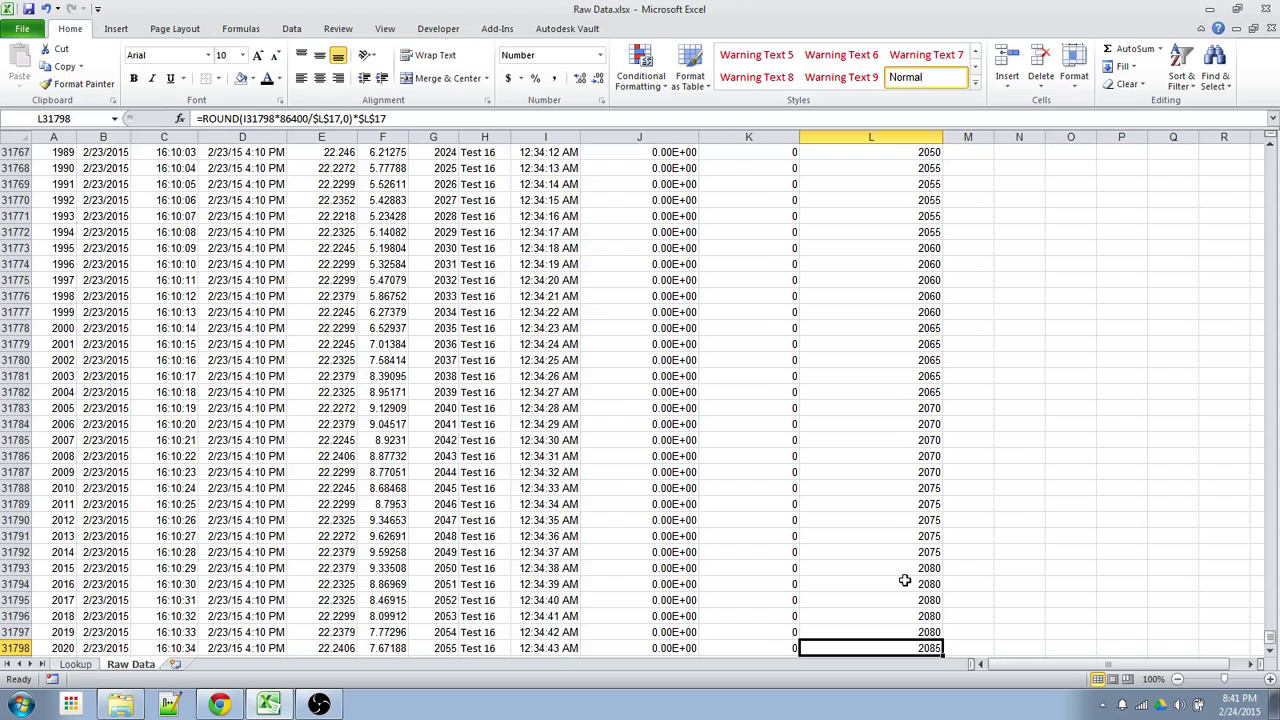
- Insert a PivotChart with its PivotTable on a new worksheet, using the Raw Data range H18:L31798 from Test Case to Averaged Time Offset
key("ctrl+Up")
key("ctrl+Up")
key("ctrl+Down")
key("Left")
key("Down")
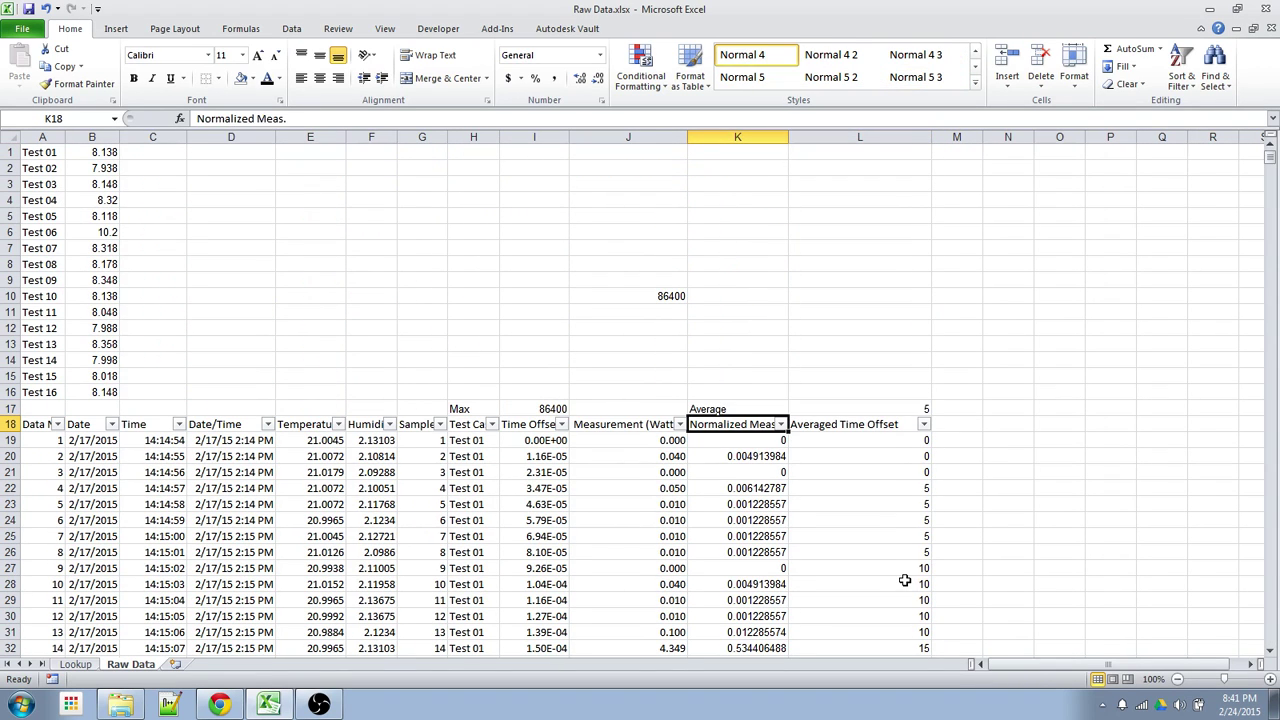
key("Left")
key("Left")
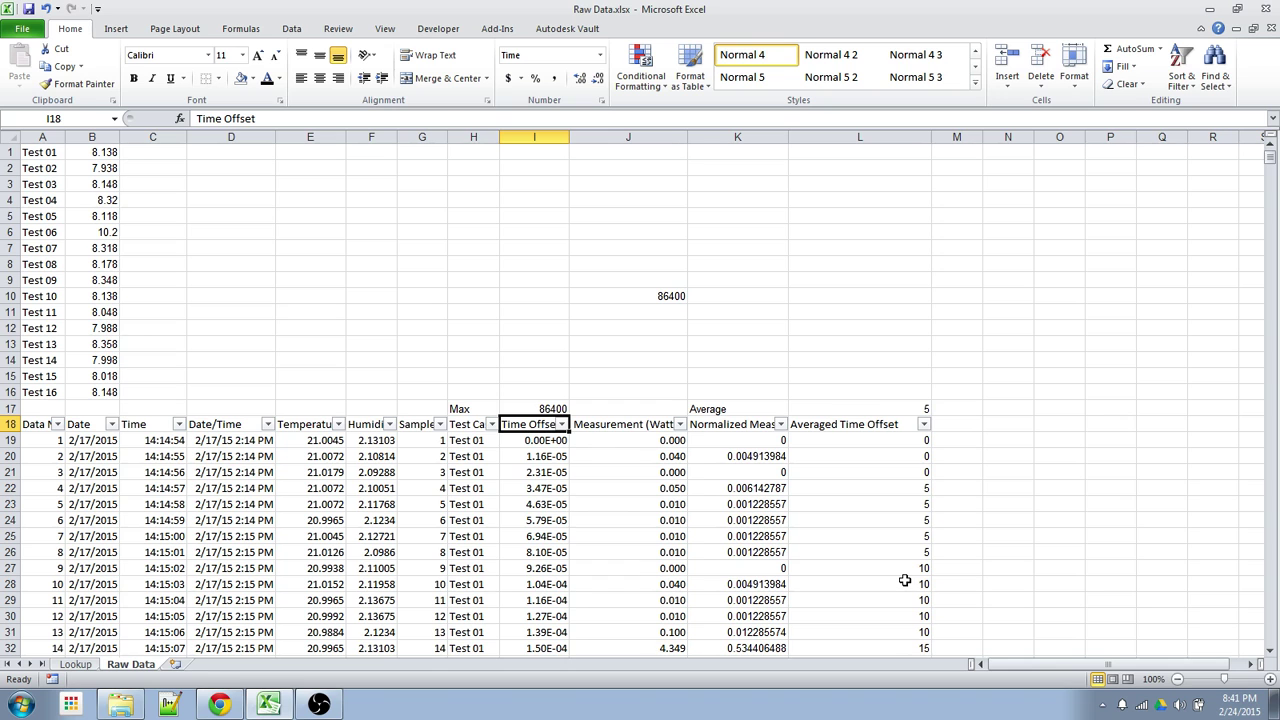
key("Left")
key("ctrl+shift+Right")
key("ctrl+shift+Down")
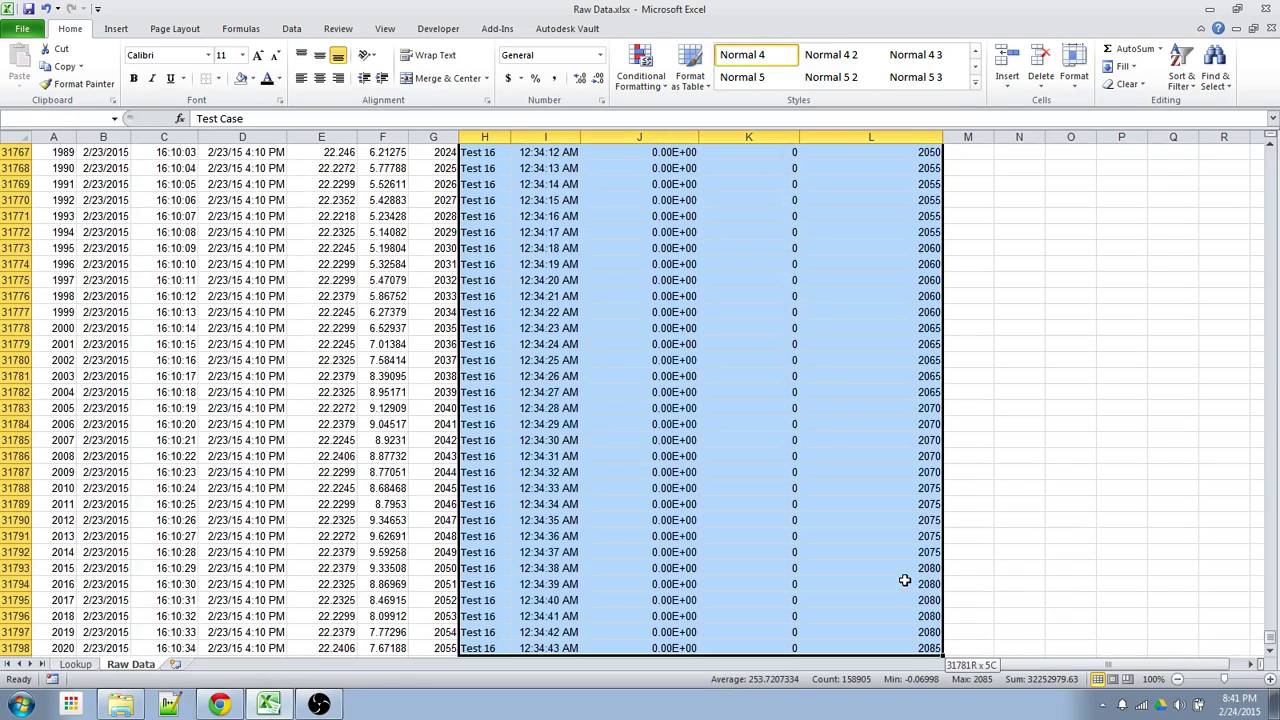
scroll(512, 216, "up", 12)
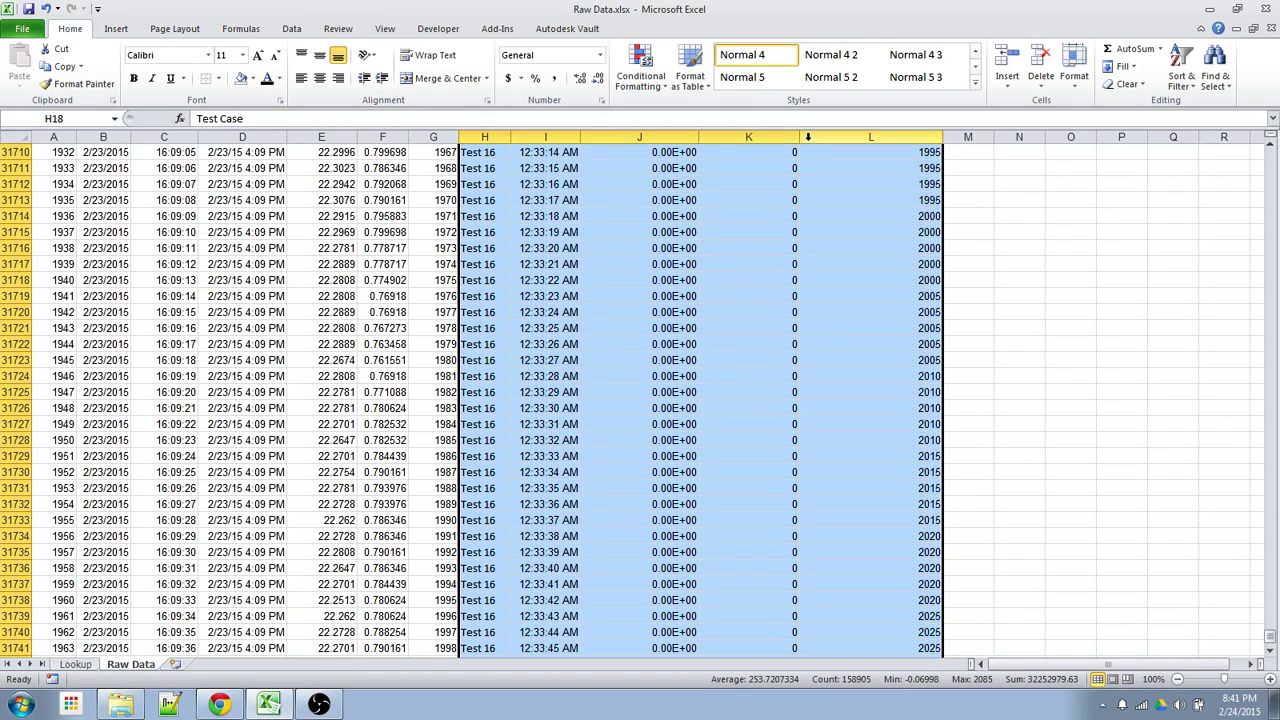
left_click(116, 28)
left_click(33, 93)
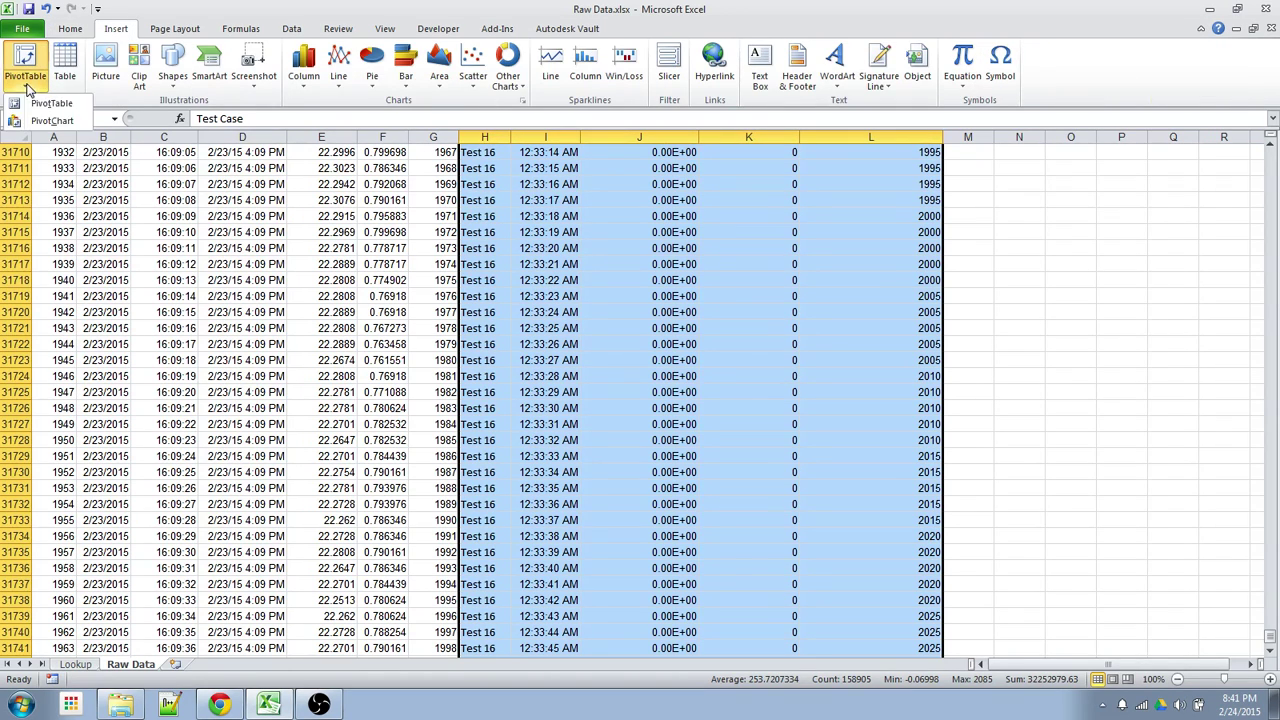
left_click(52, 121)
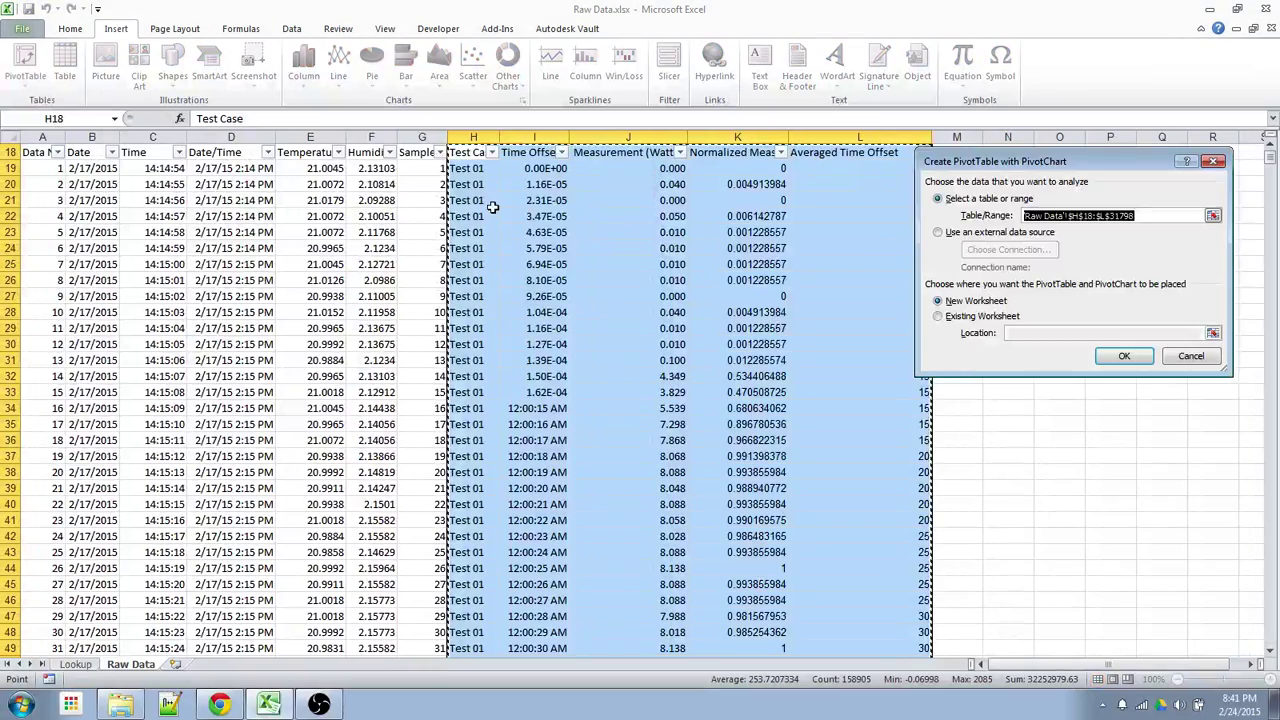
left_click(1102, 357)
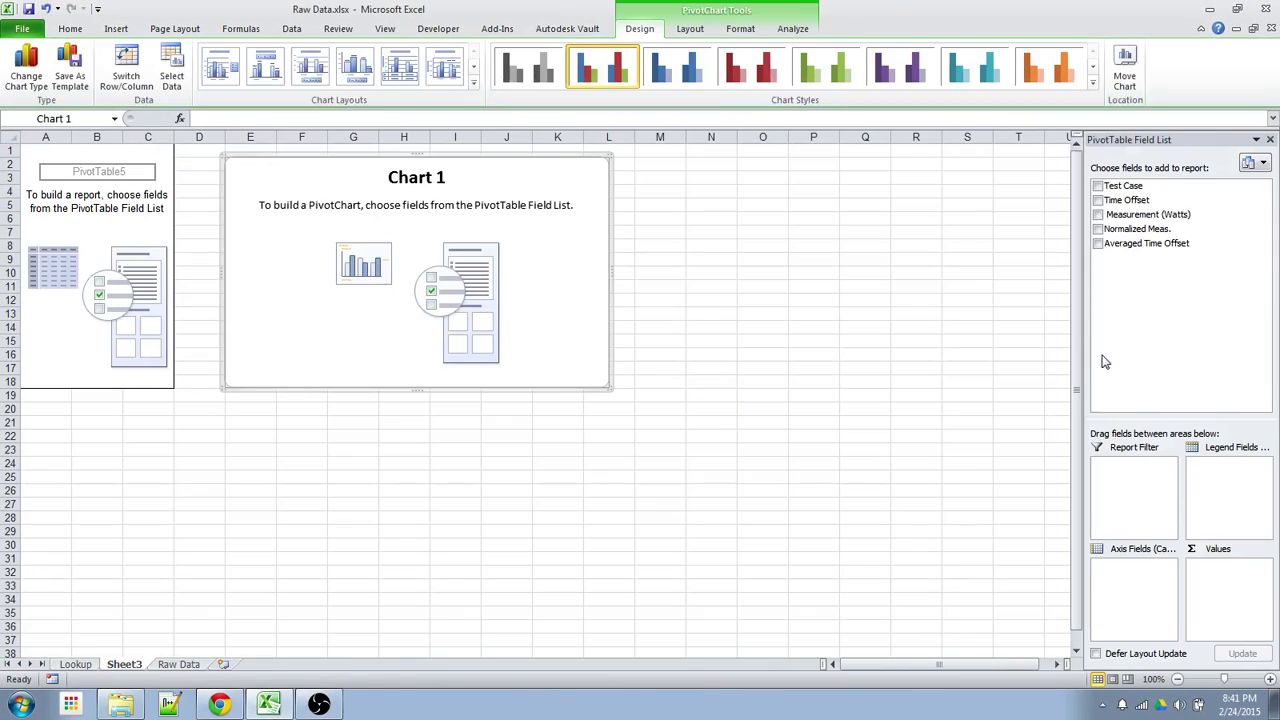
- Change the empty PivotChart's type to a basic Line chart
left_click(24, 78)
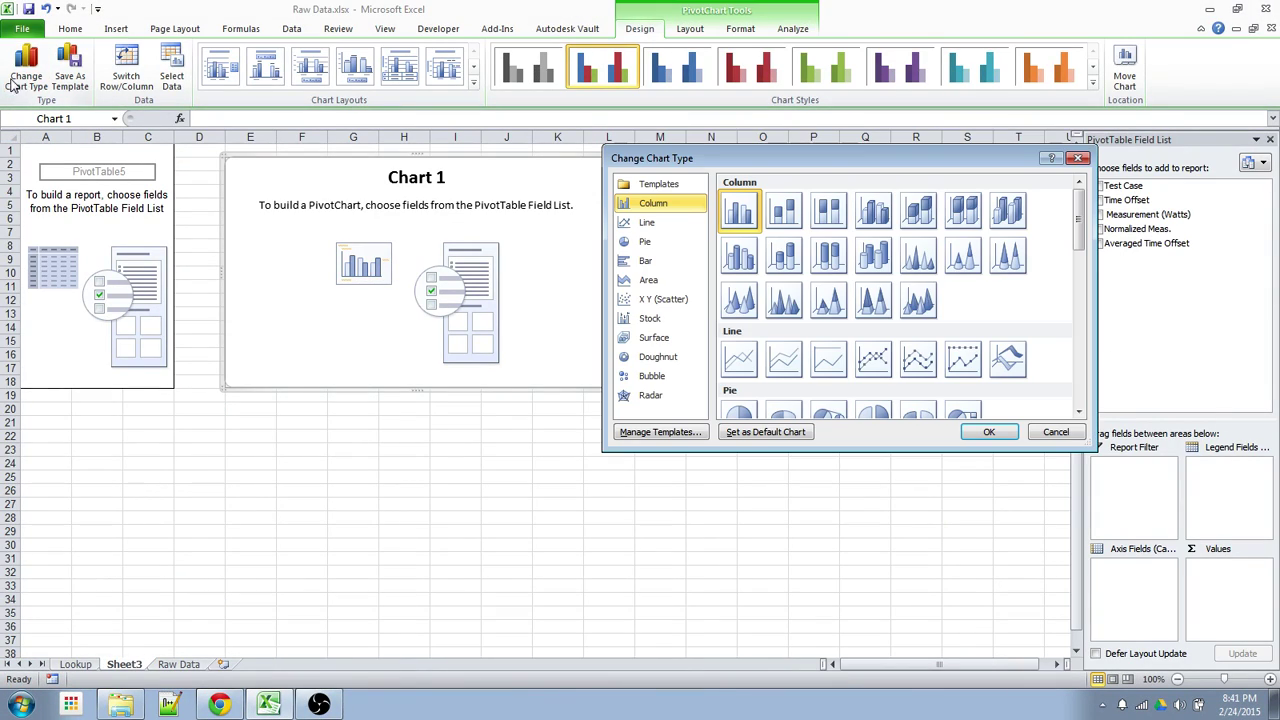
left_click(731, 357)
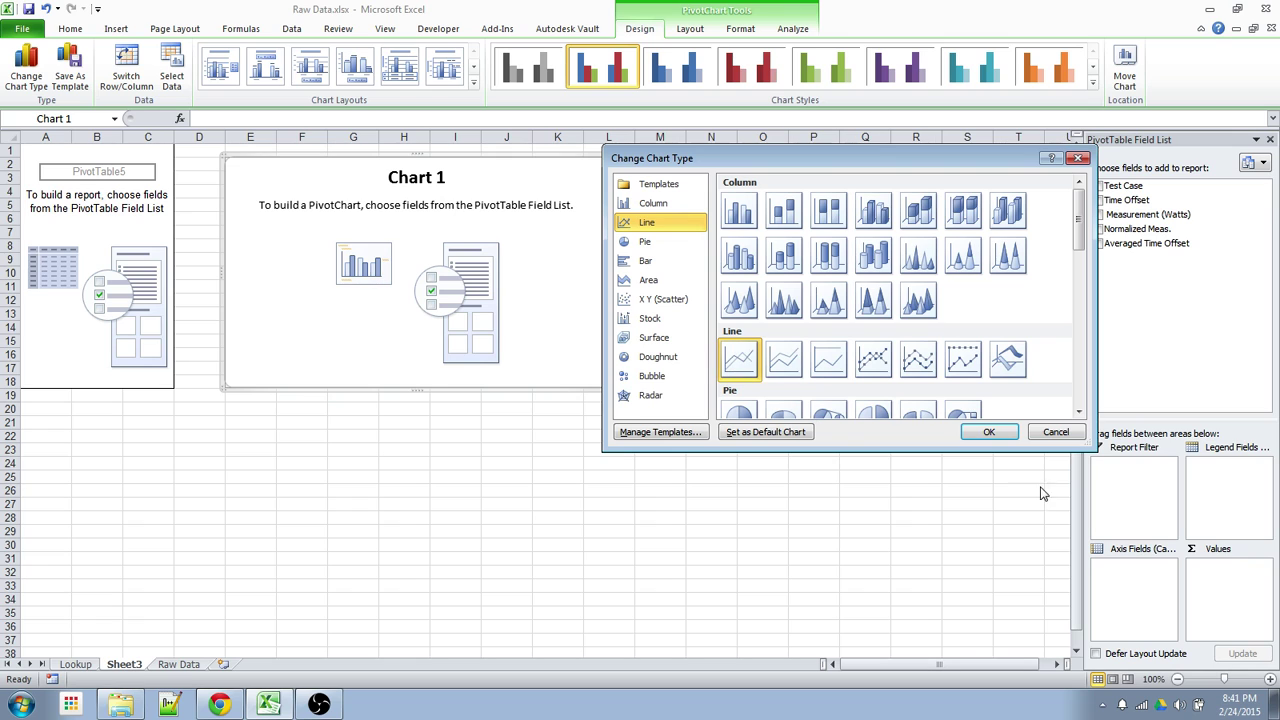
left_click(986, 435)
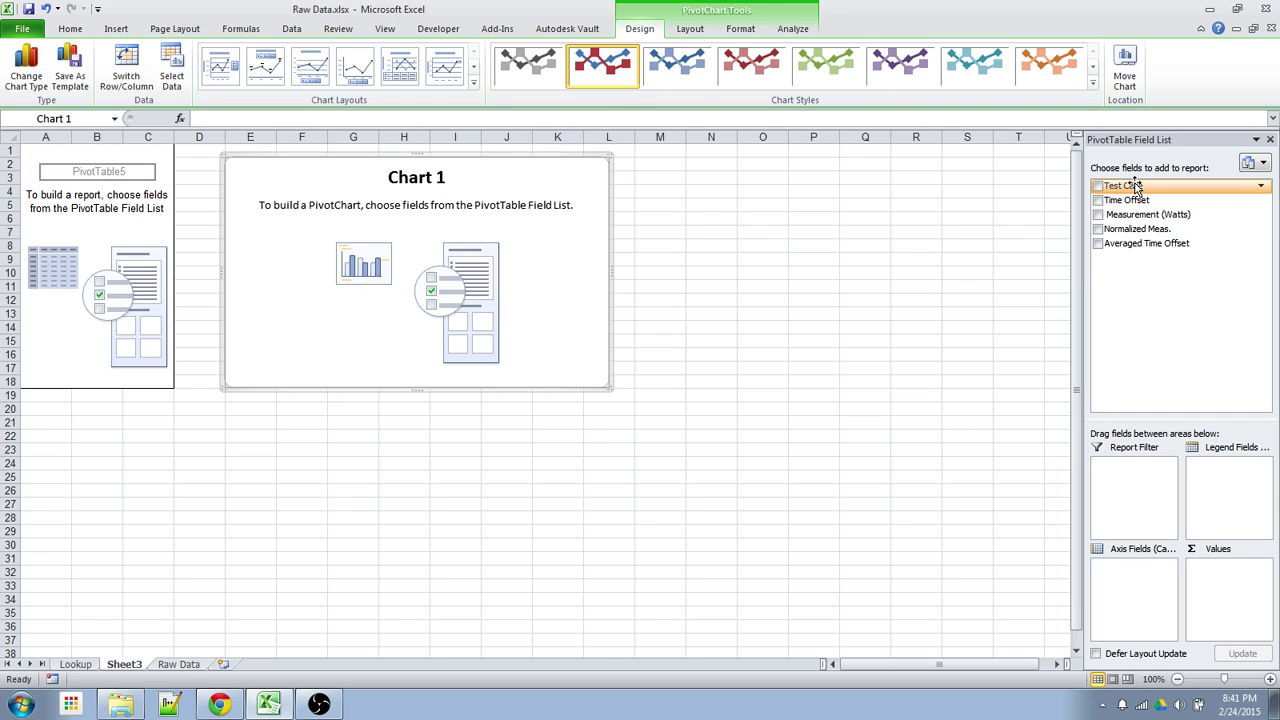
- Assign Test Case to the legend fields, Averaged Time Offset to the axis fields and Normalized Meas. to the values
left_click_drag(1135, 186, 1248, 498)
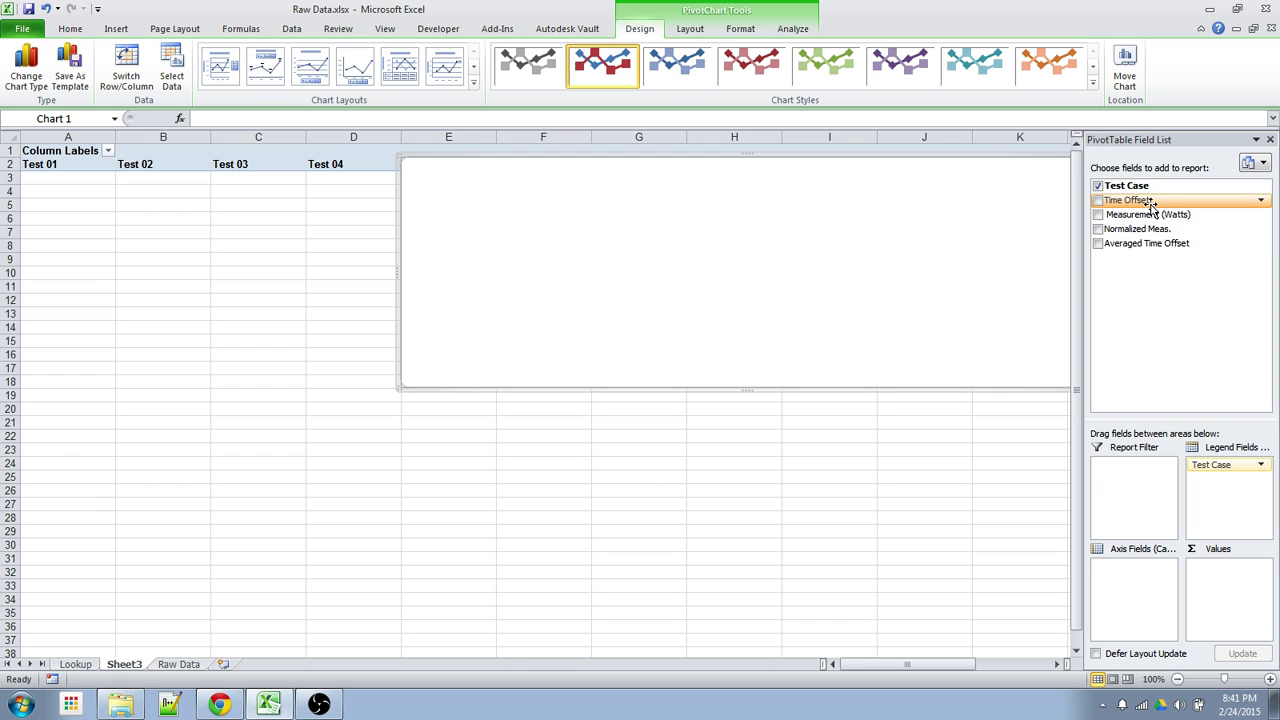
left_click_drag(1148, 250, 1140, 615)
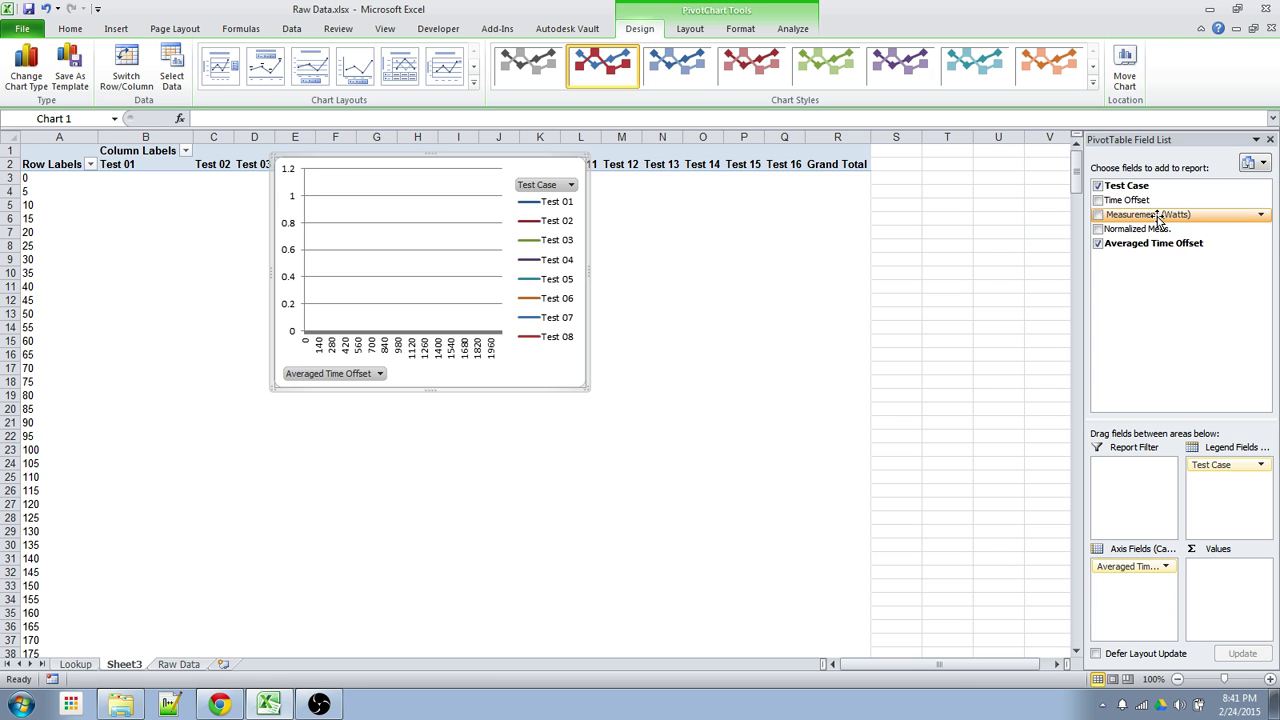
left_click_drag(1157, 229, 1232, 630)
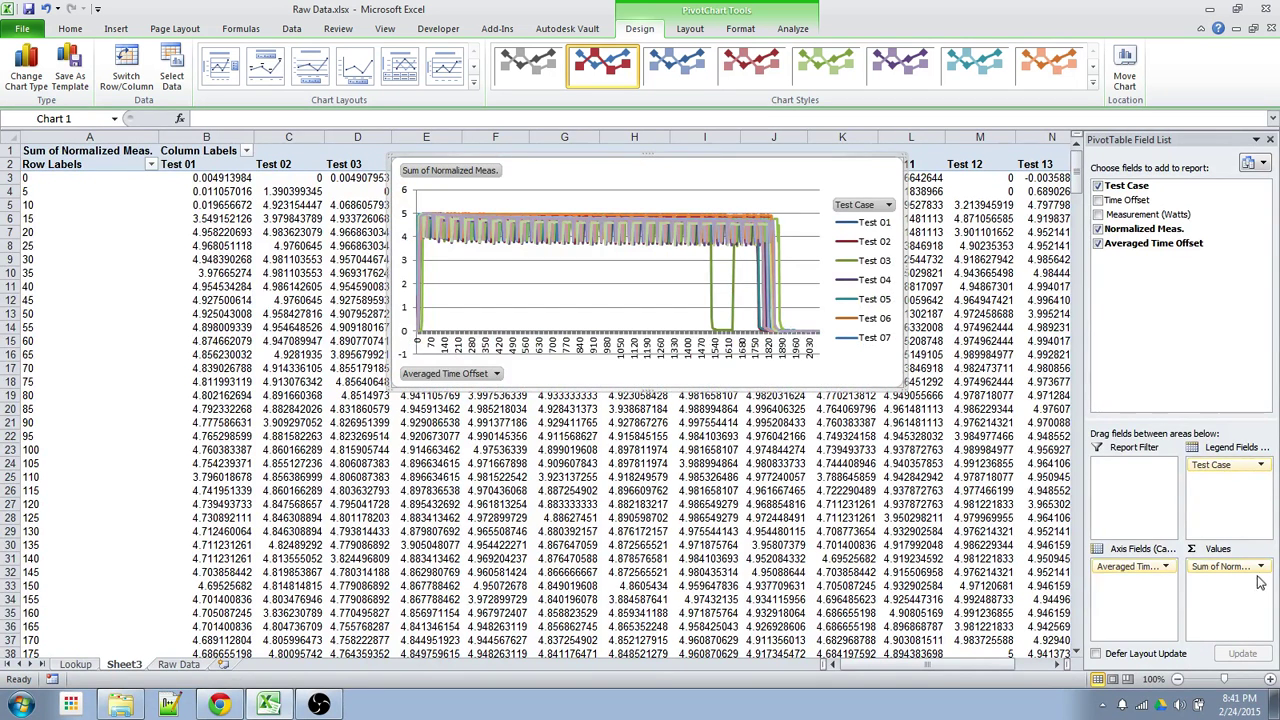
- Summarize the Normalized Meas. value field by Average
left_click(1262, 567)
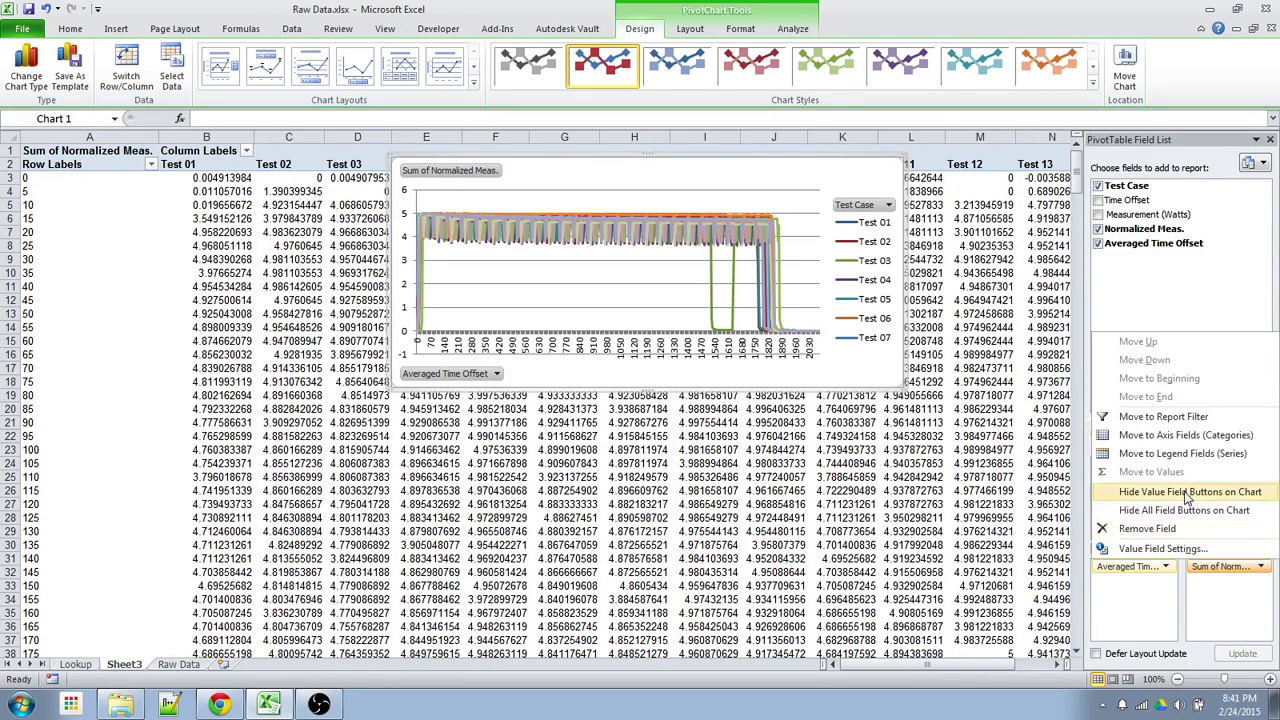
left_click(1163, 552)
left_click(1000, 297)
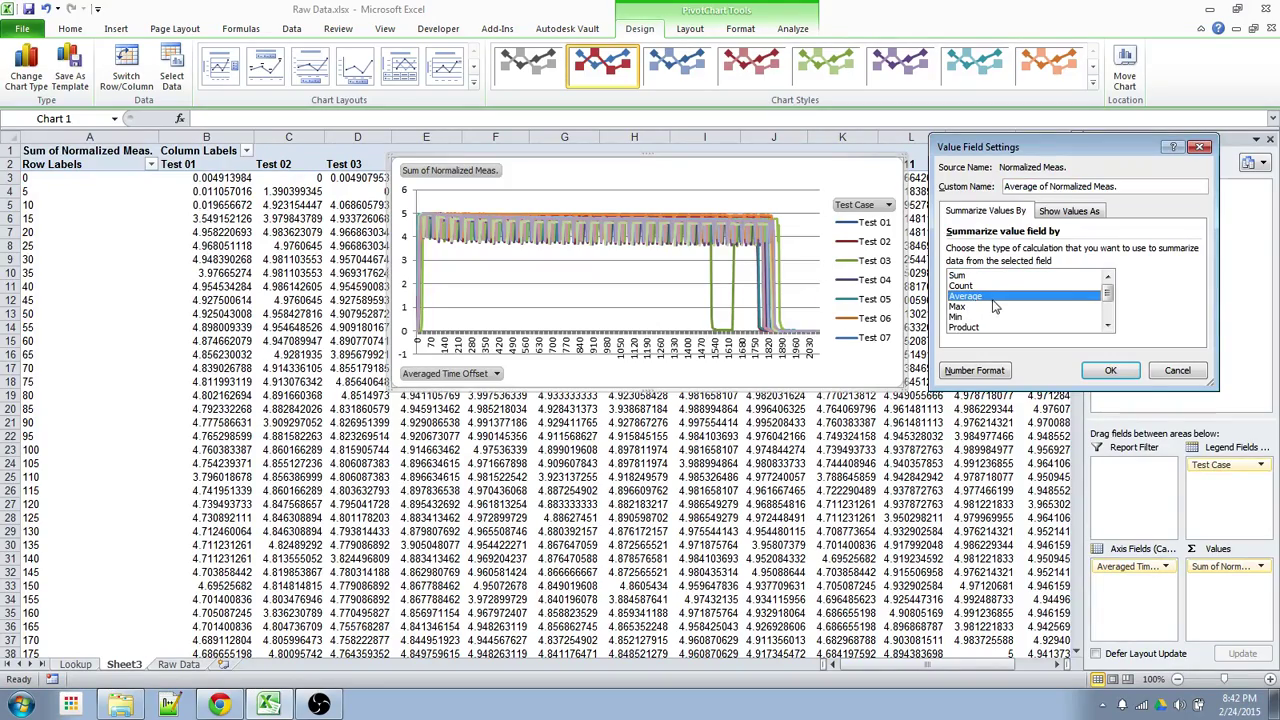
left_click(1108, 370)
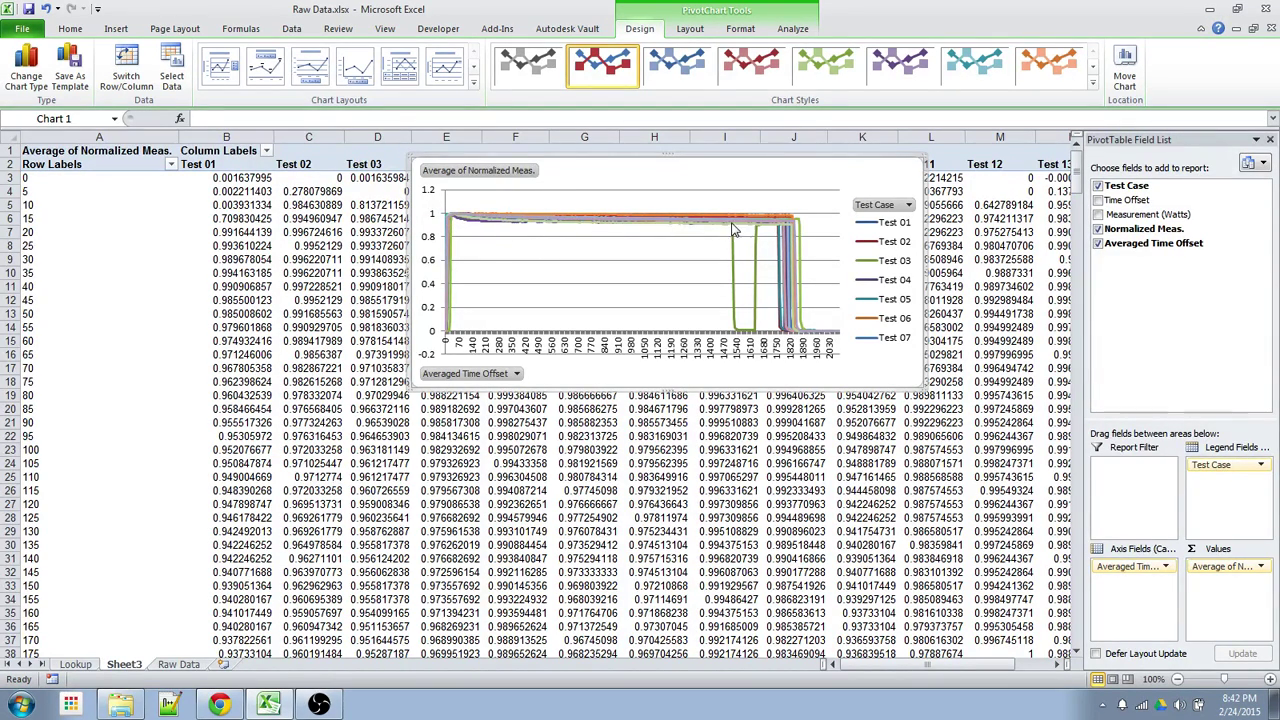
- Fix the chart's vertical axis to a minimum of 0.9 and a maximum of 1, and enlarge the chart to fit all legend entries
right_click(428, 237)
left_click(490, 397)
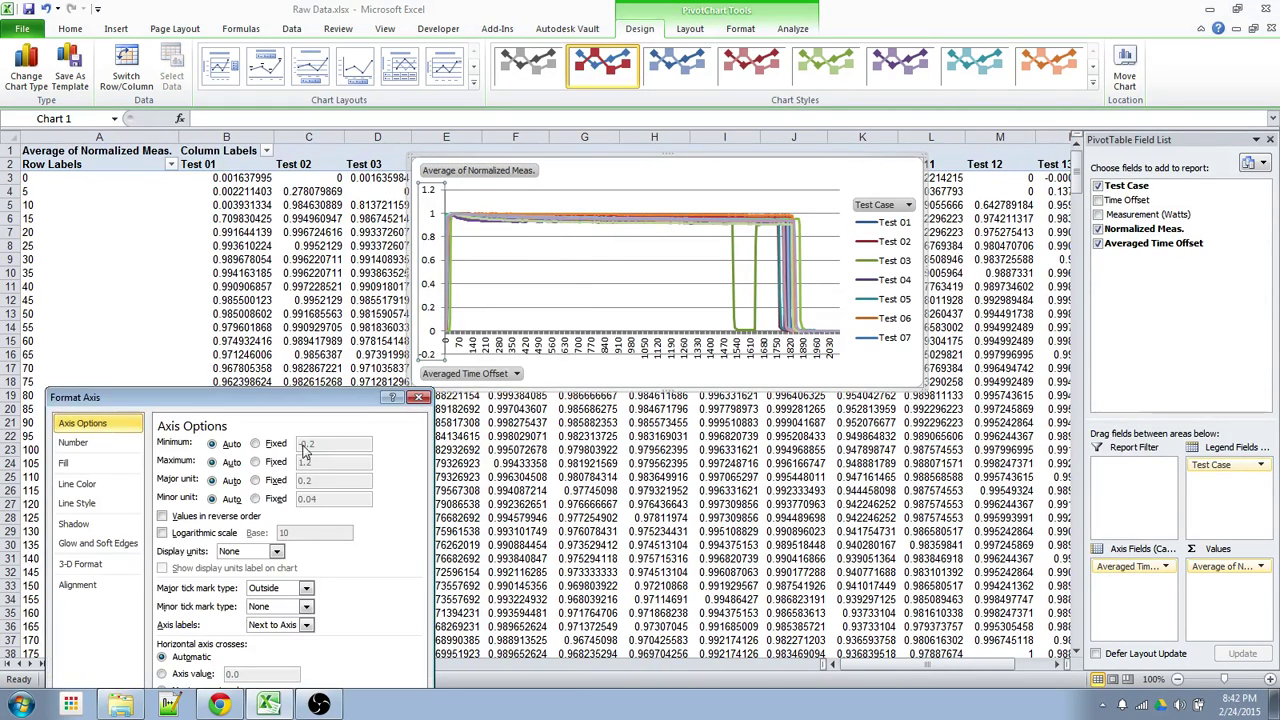
left_click(256, 443)
left_click(256, 462)
double_click(306, 443)
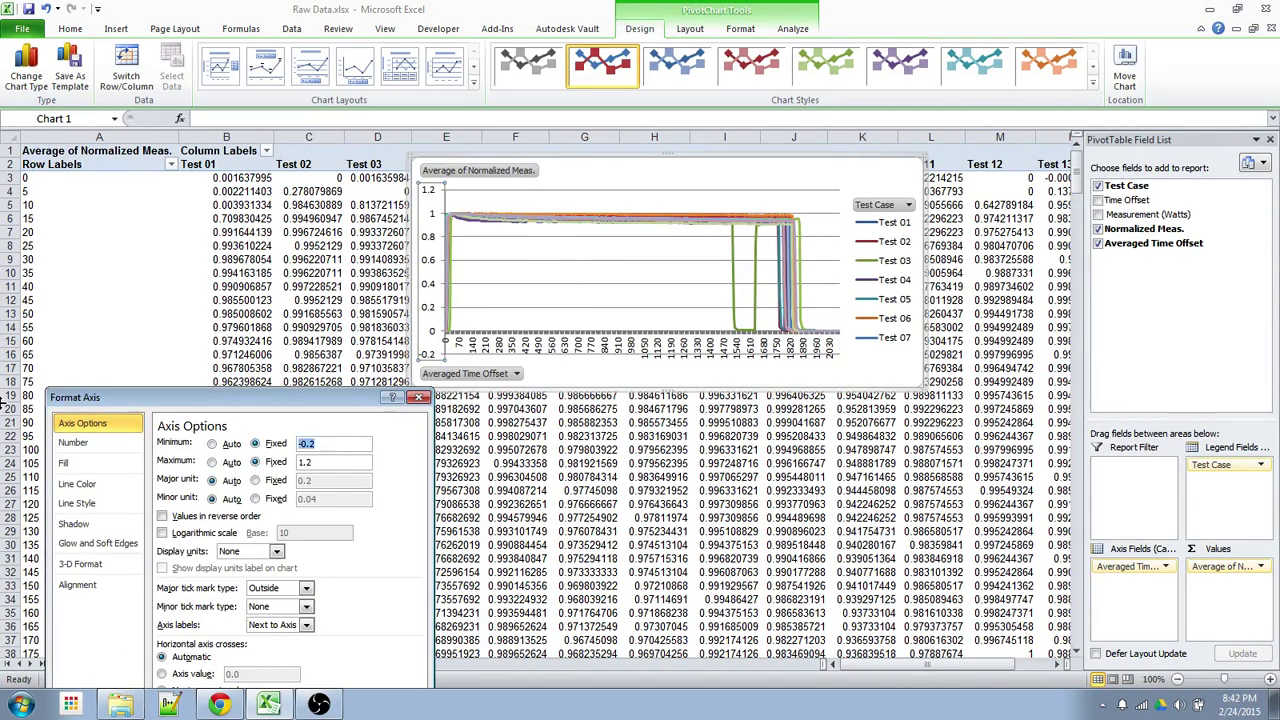
type(".9")
key("Tab")
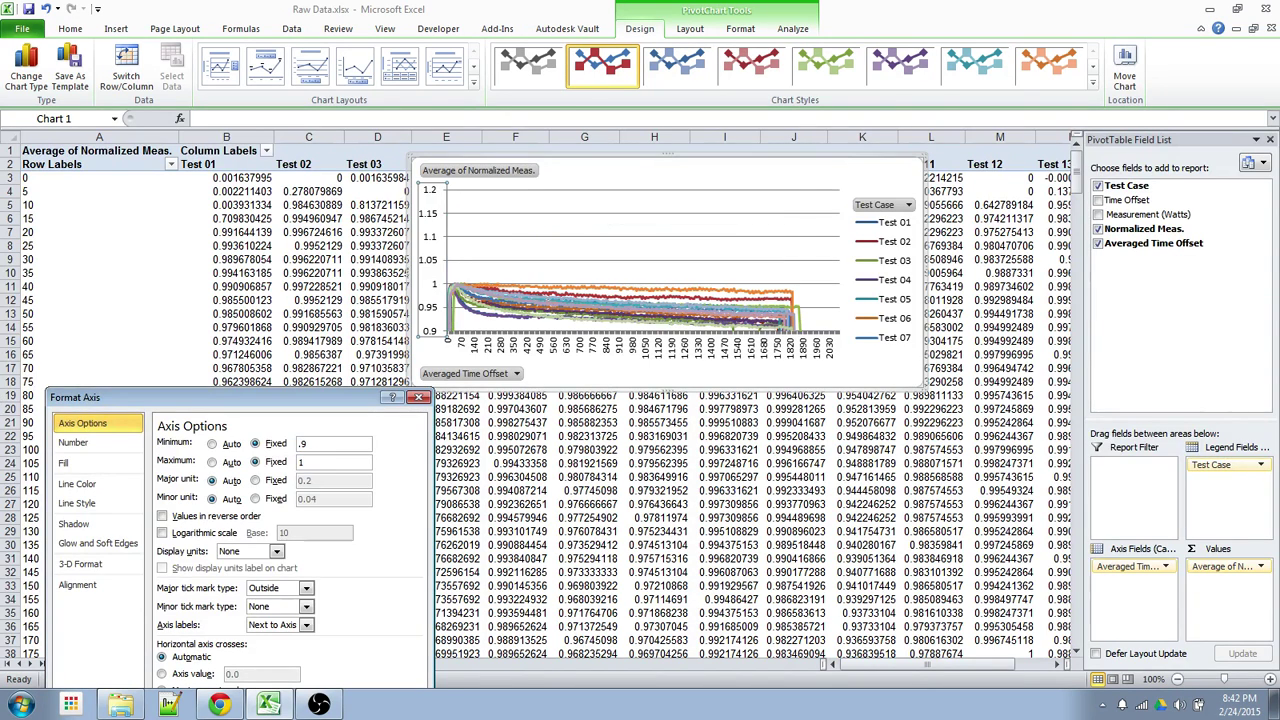
key("Return")
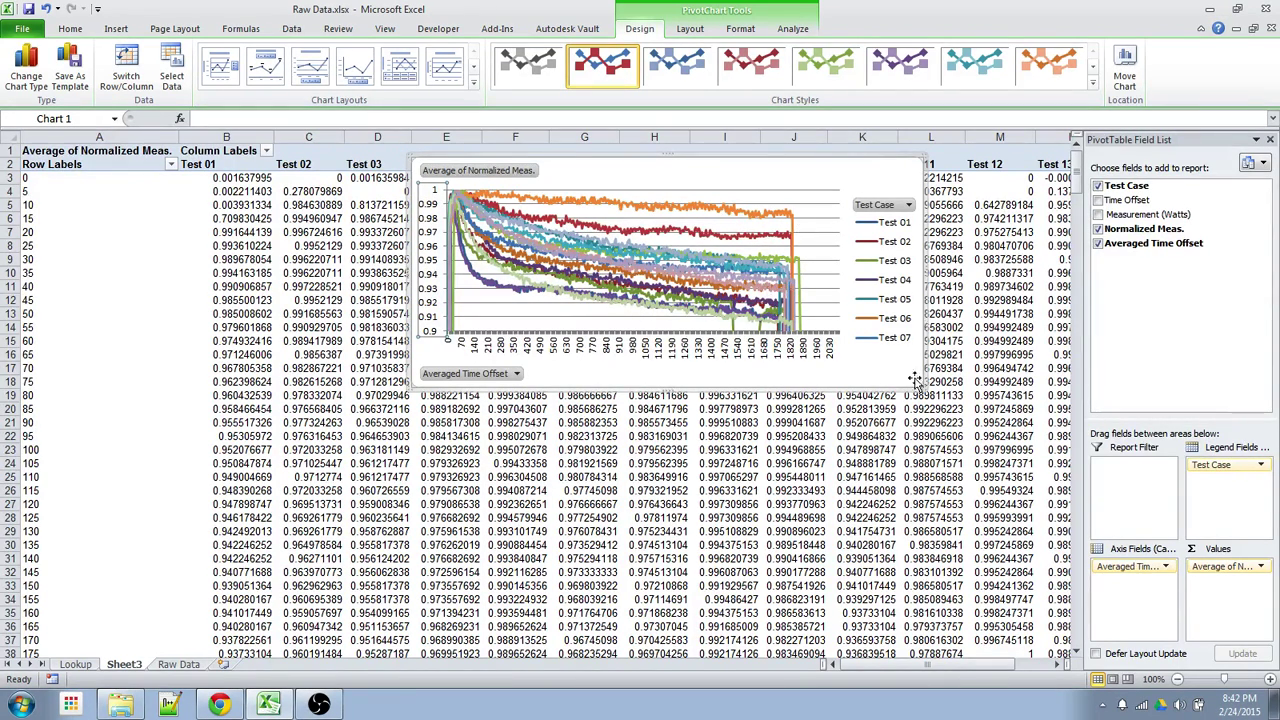
left_click_drag(920, 386, 966, 598)
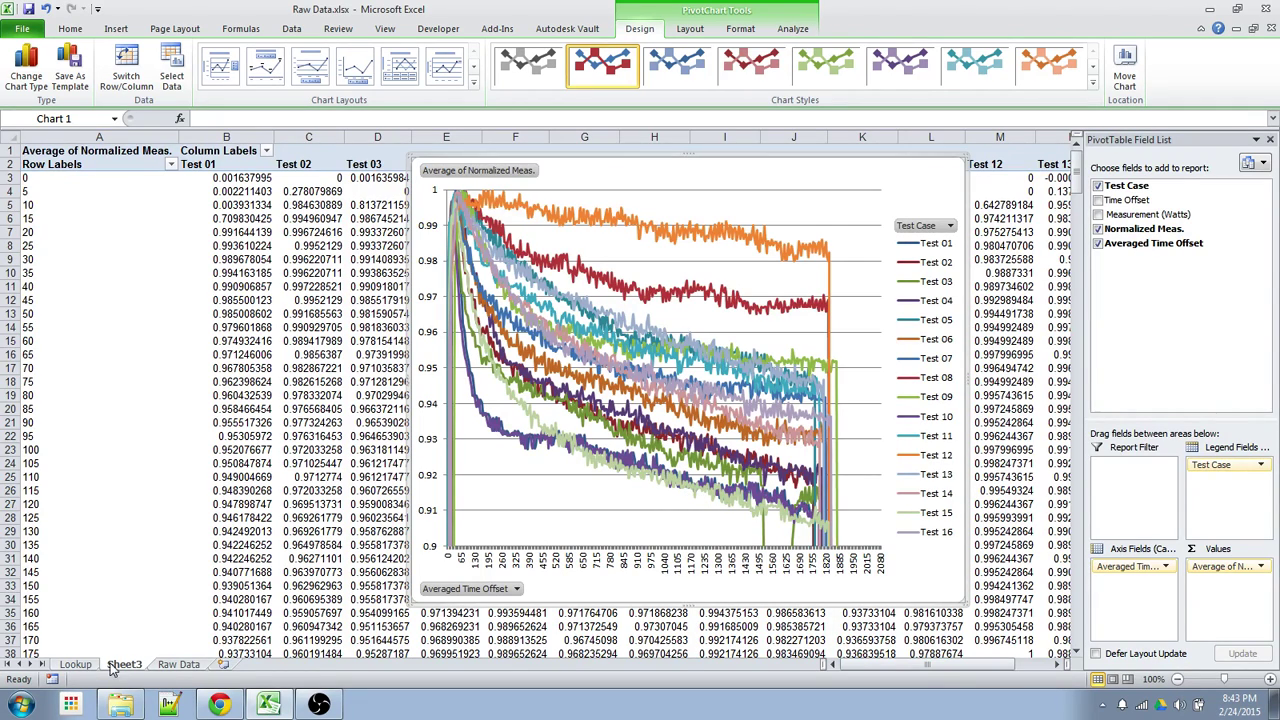
- Set the averaging interval in L17 of the Raw Data sheet to 15 and check the recalculated Averaged Time Offset column
left_click(180, 664)
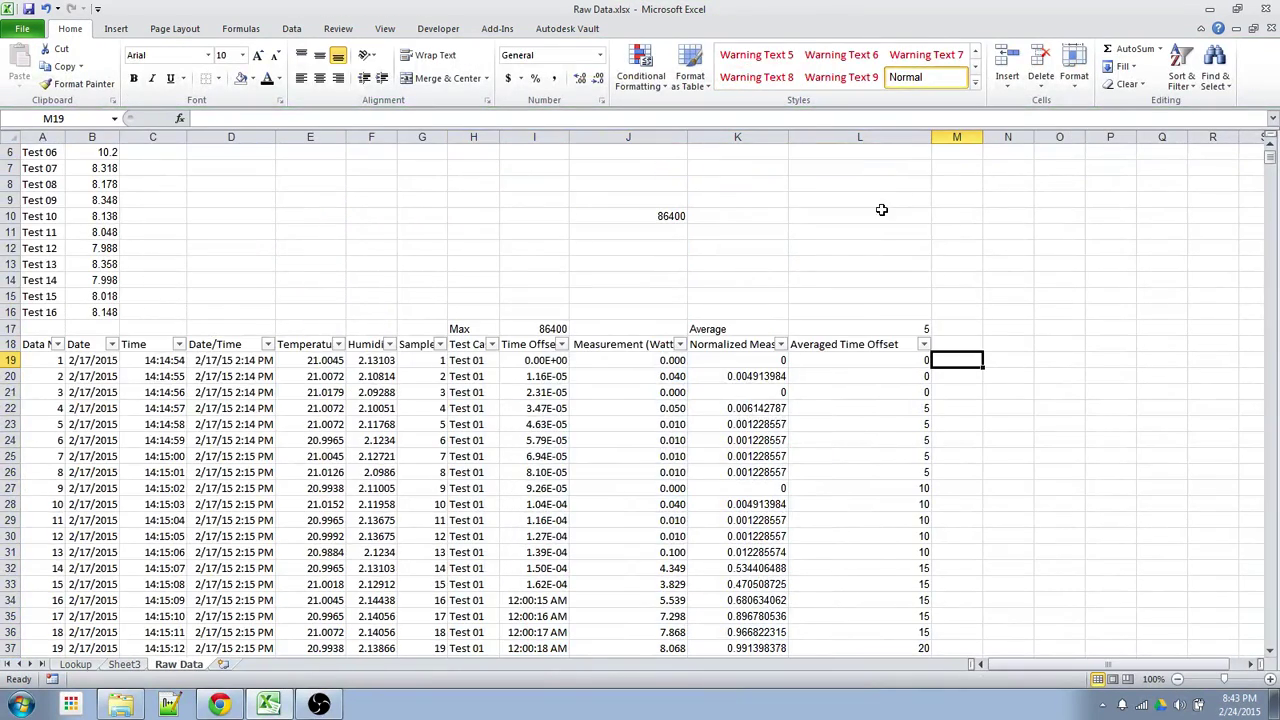
left_click(865, 330)
type("15")
key("Return")
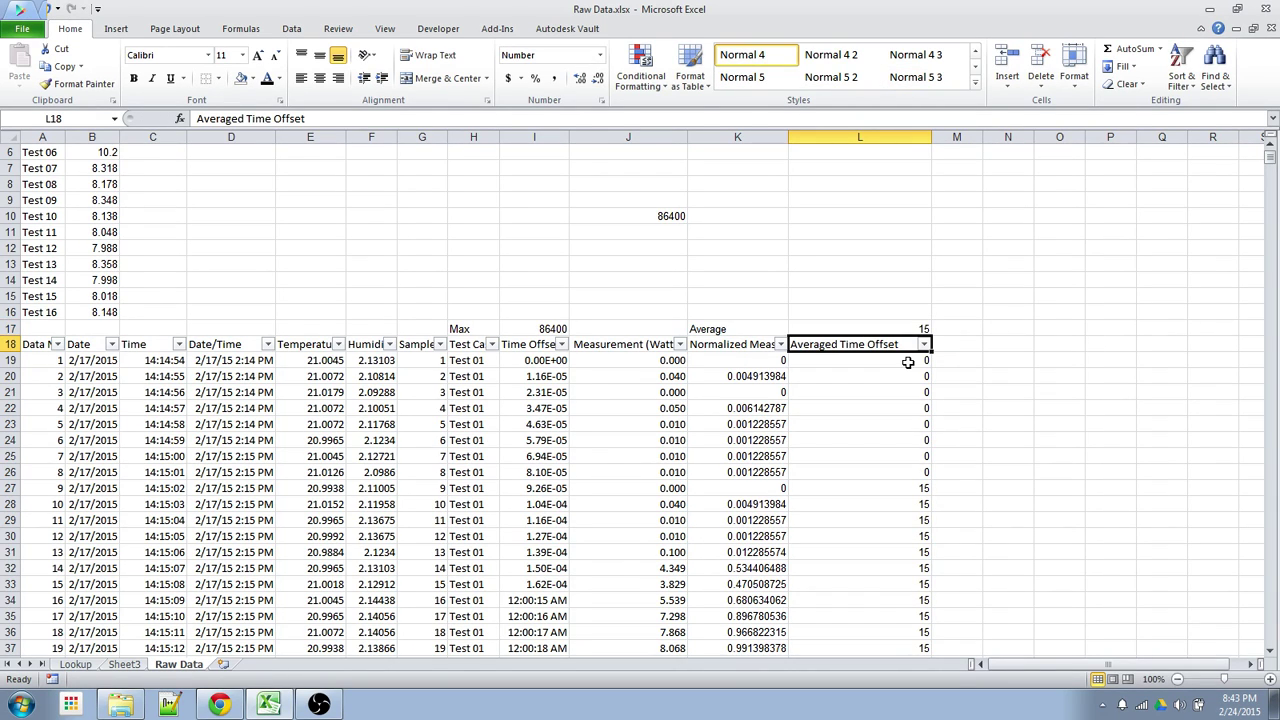
left_click_drag(906, 362, 908, 638)
scroll(906, 620, "down", 5)
left_click_drag(899, 458, 903, 565)
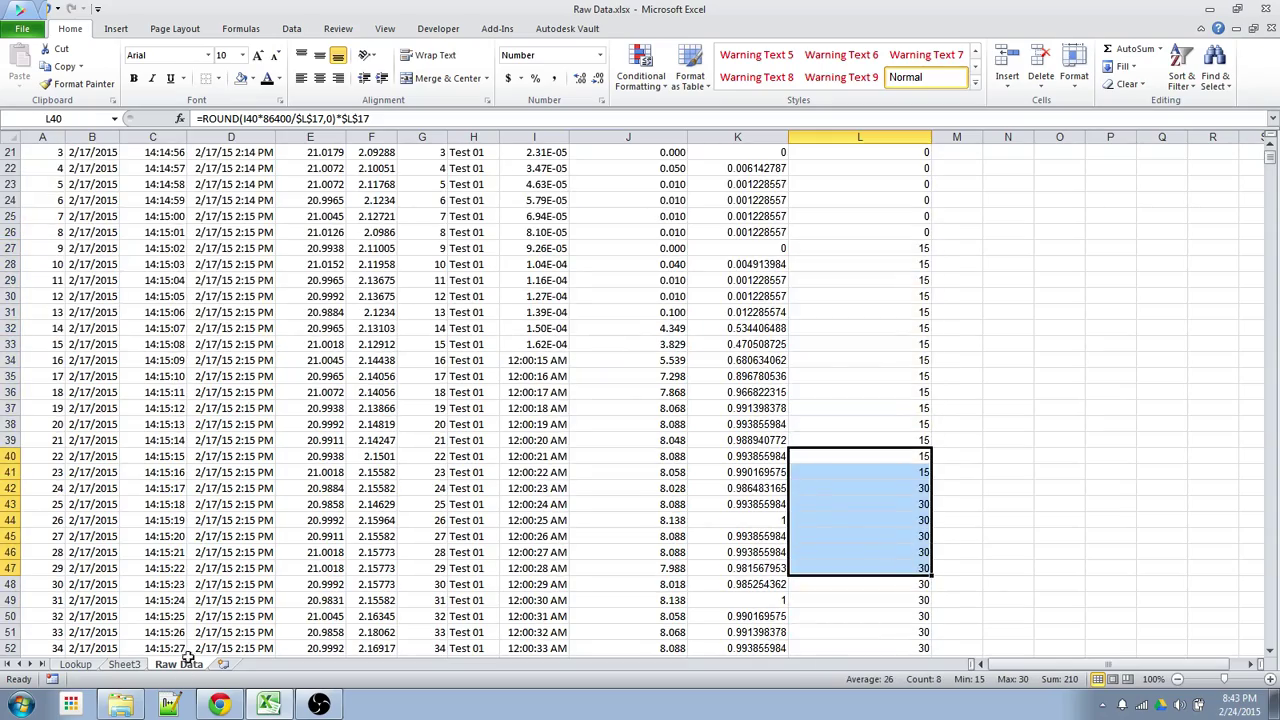
- Refresh the PivotTable on Sheet3 so the chart uses the new averaging interval
left_click(130, 664)
right_click(330, 287)
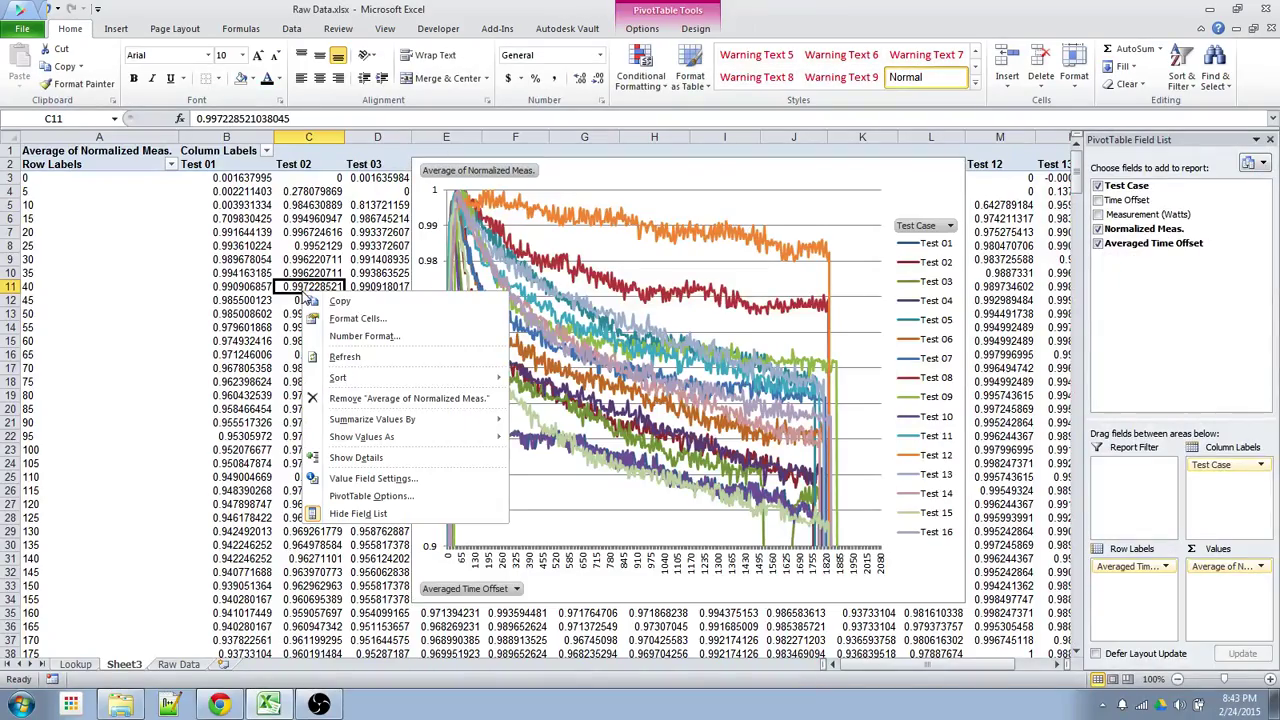
left_click(350, 358)
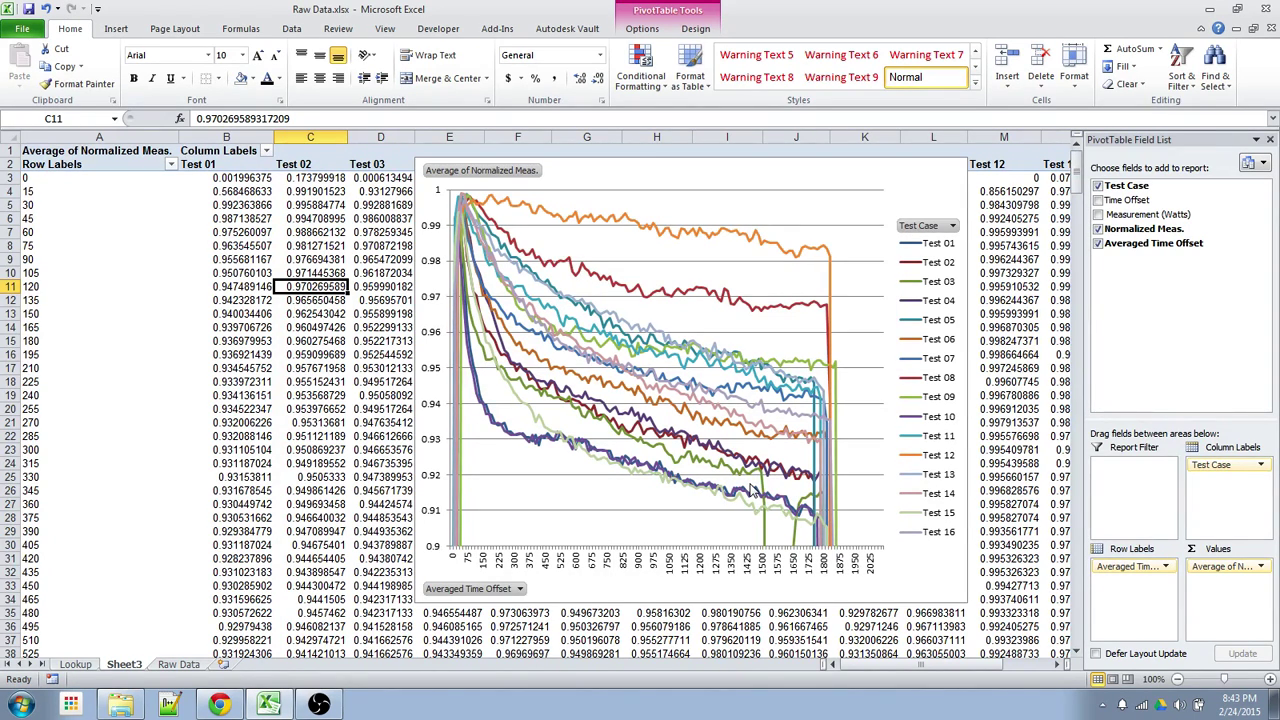
- Review the averaging interval in L17 of Raw Data, the Lookup sheet, and the PivotTable and chart on Sheet3
left_click(178, 664)
scroll(535, 506, "up", 5)
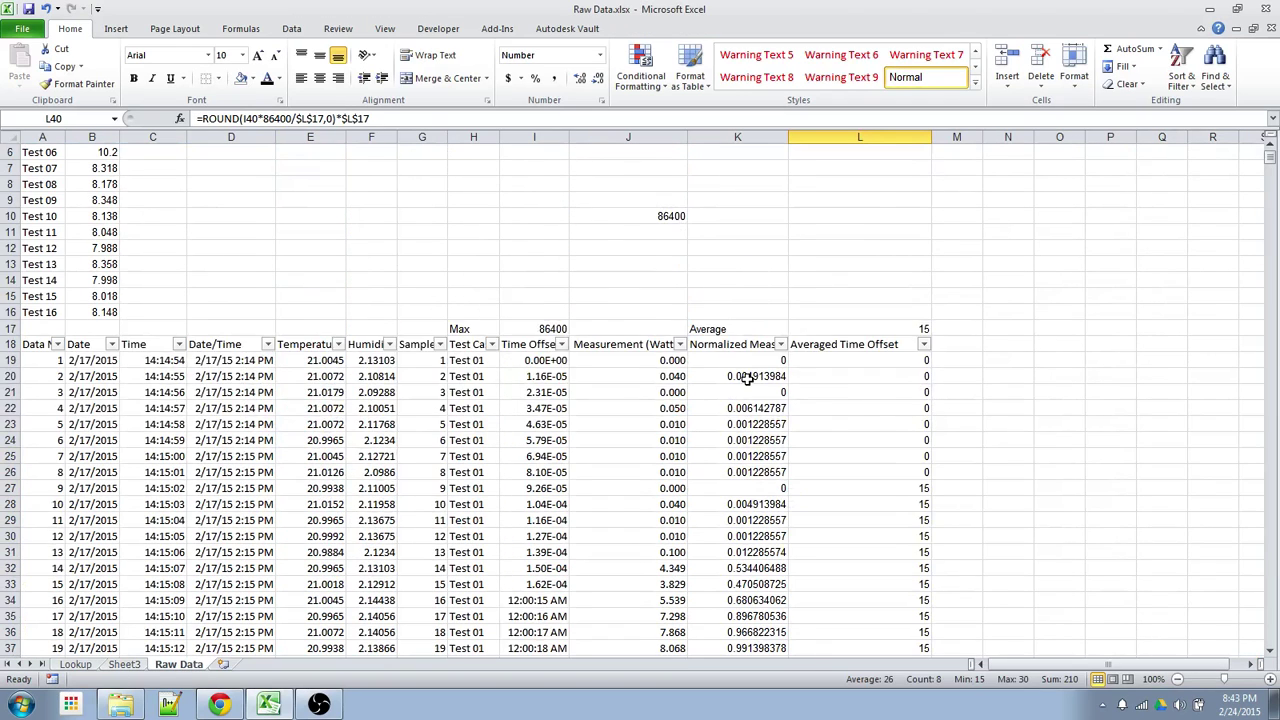
scroll(750, 380, "up", 2)
left_click(860, 409)
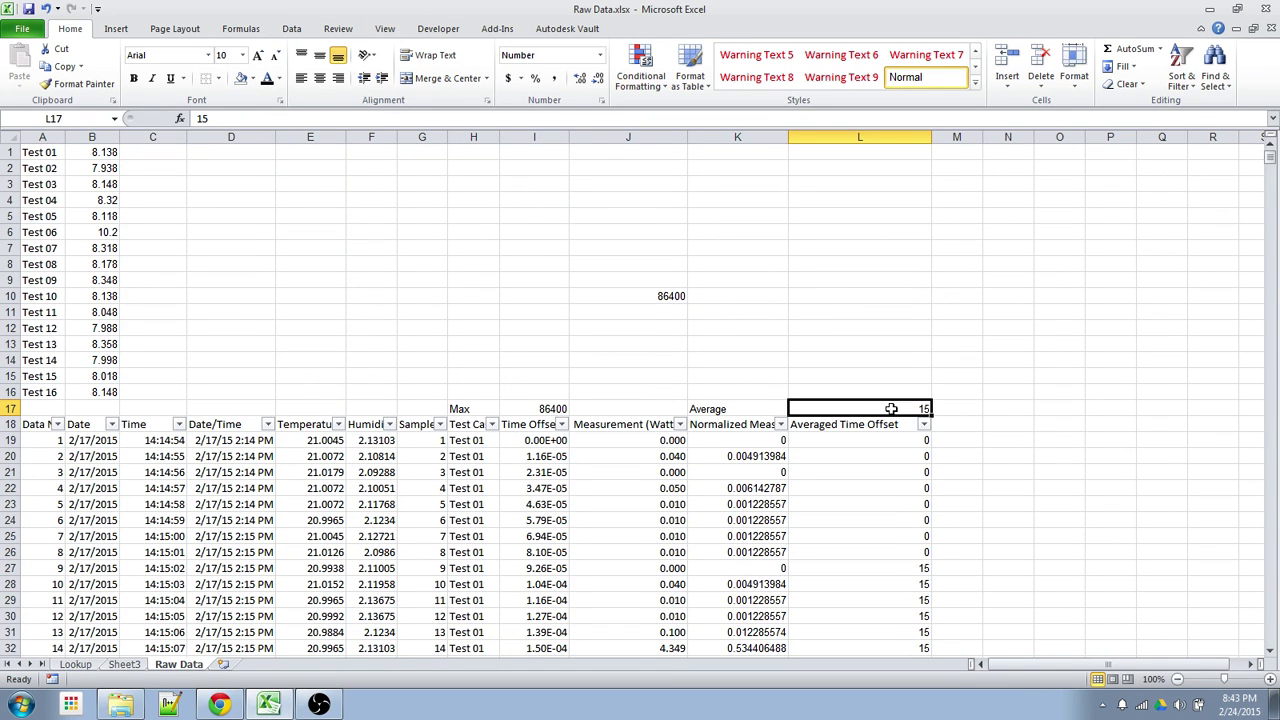
left_click(126, 665)
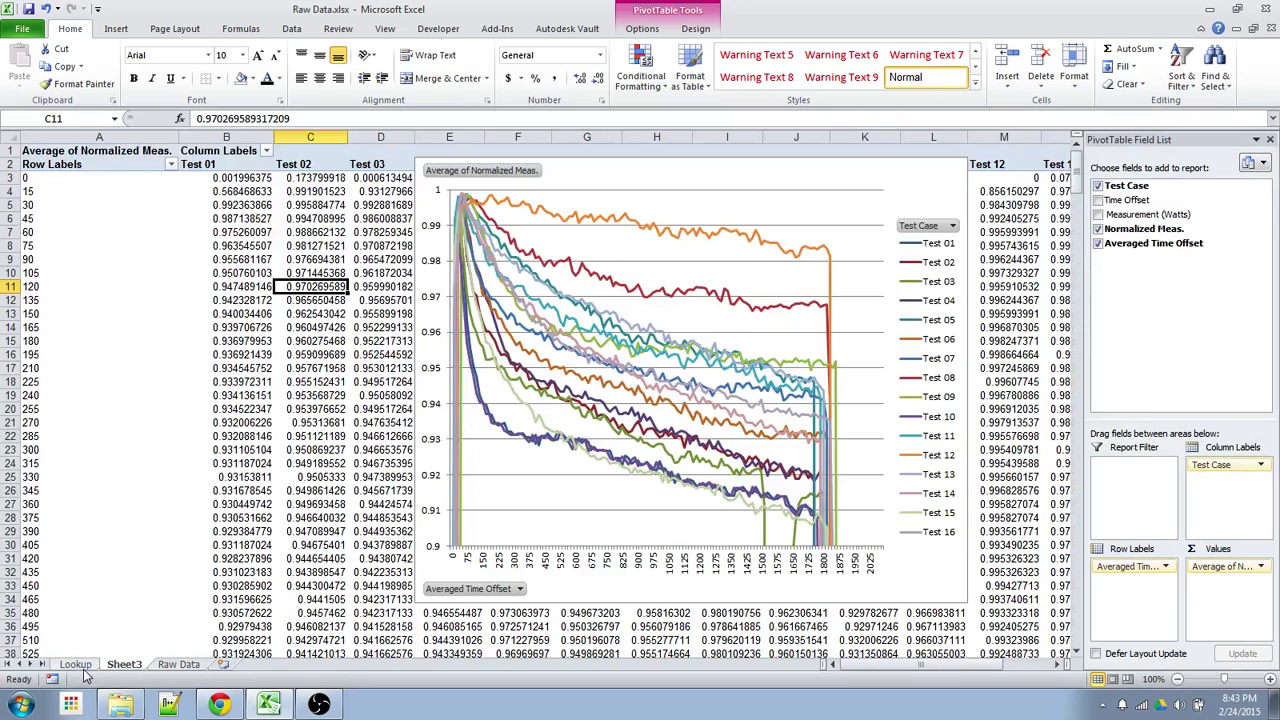
left_click(74, 665)
left_click(138, 665)
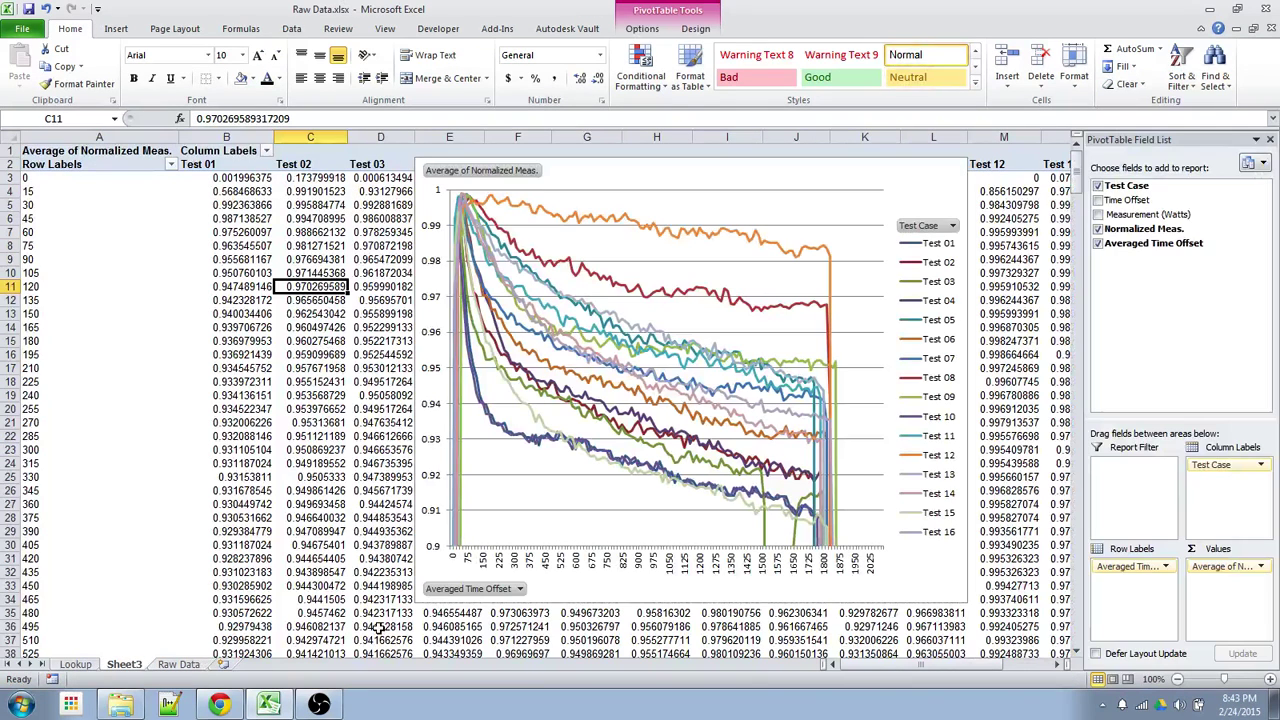
mouse_move(385, 620)
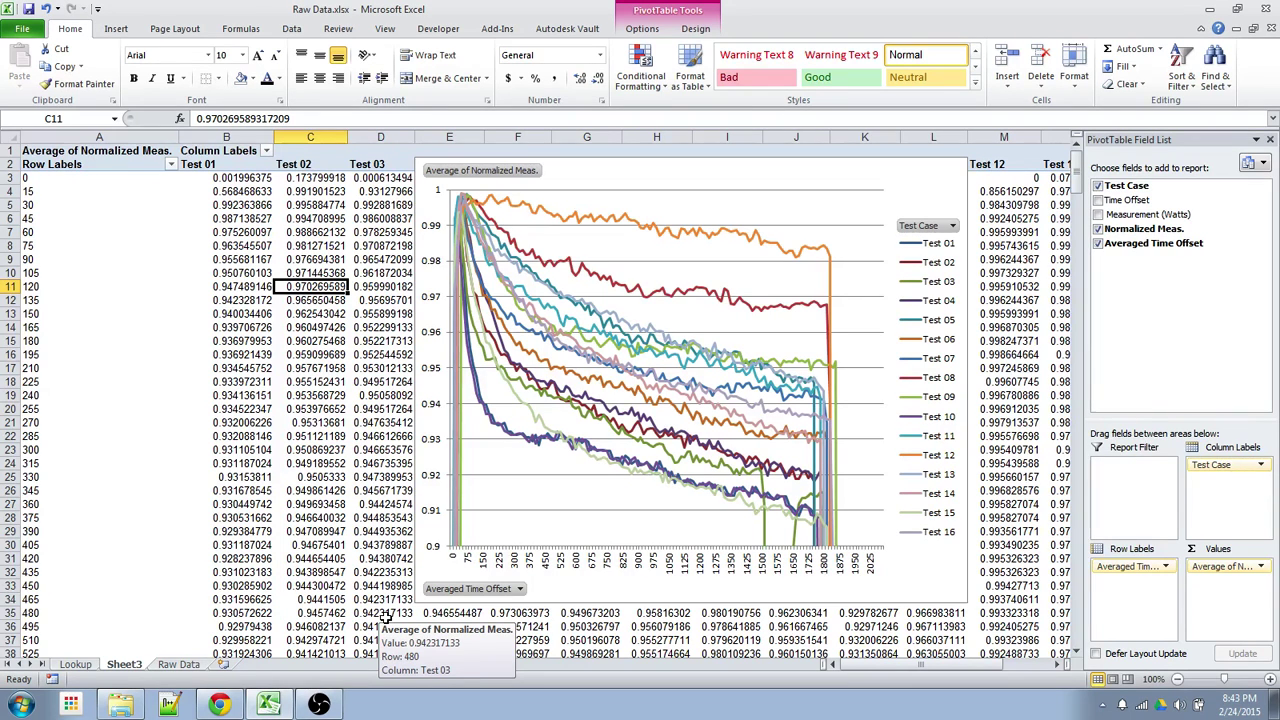
left_click(360, 601)
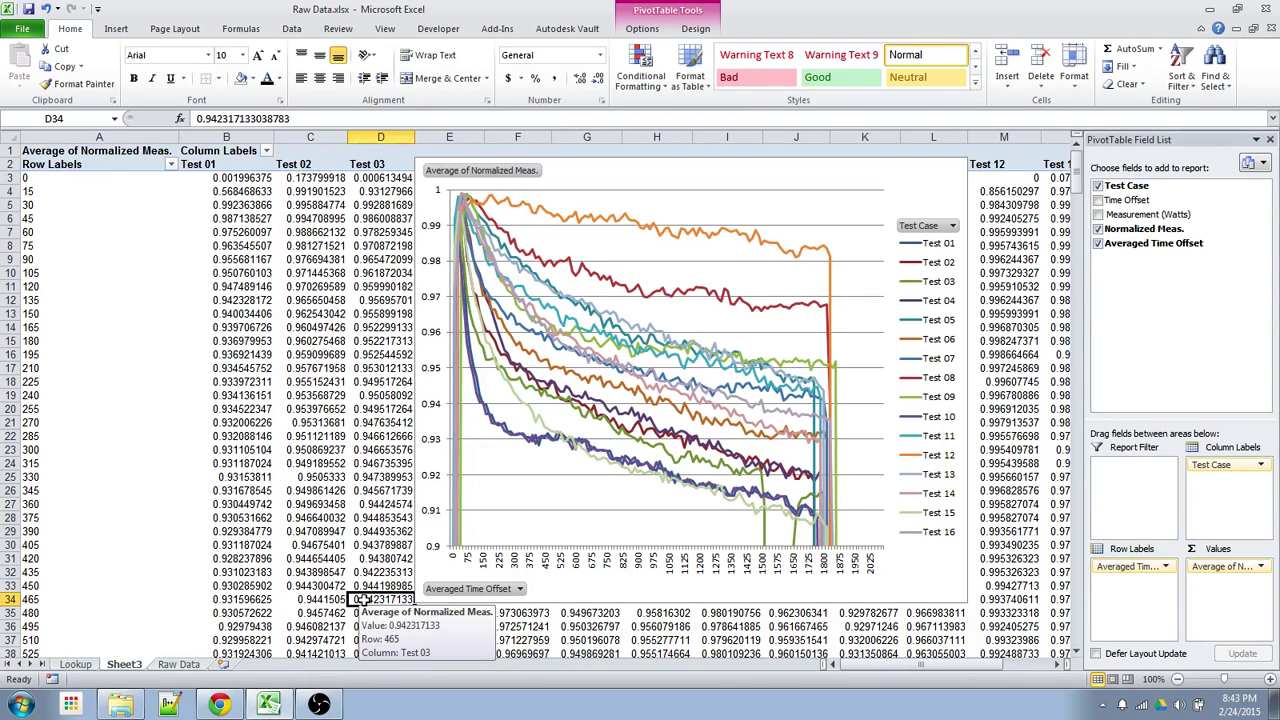